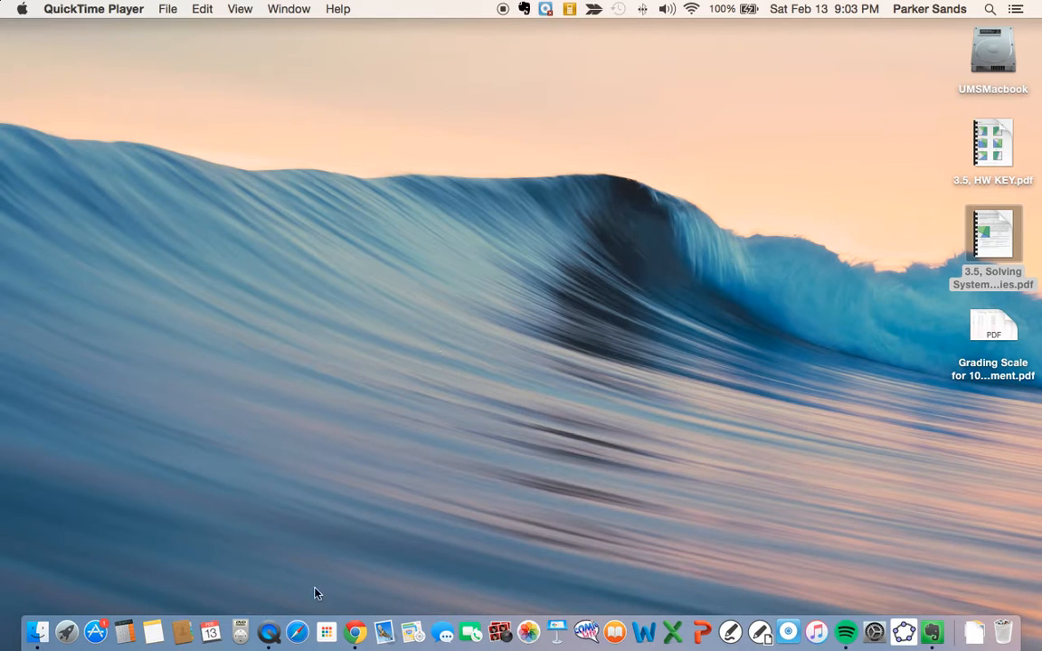
click(356, 632)
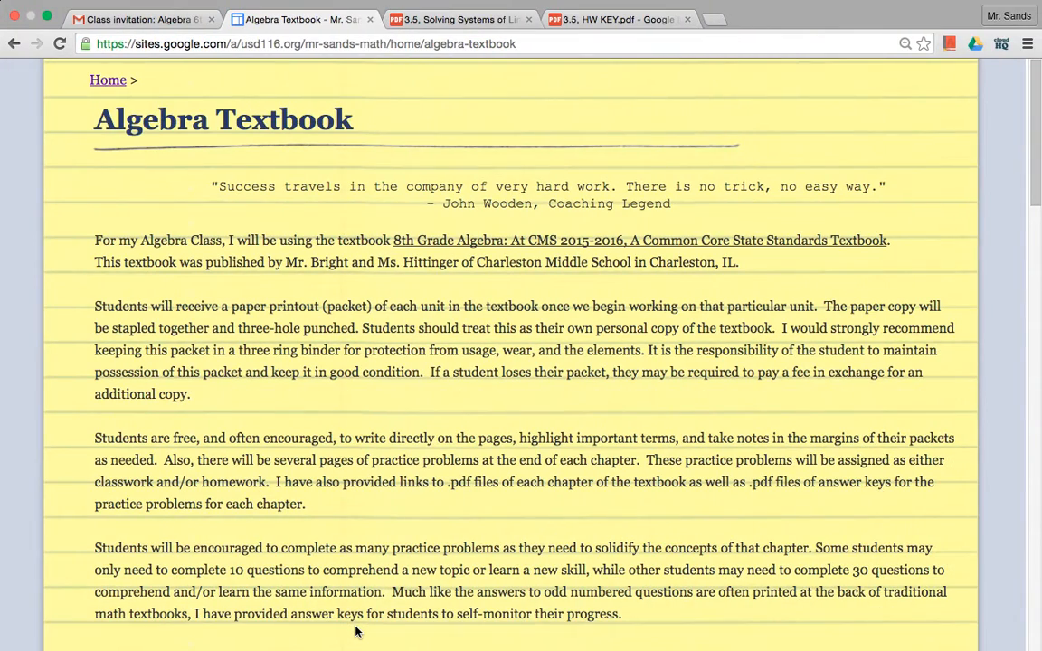
click(715, 20)
text(geoge)
key(BackSpace)
key(BackSpace)
text(eo)
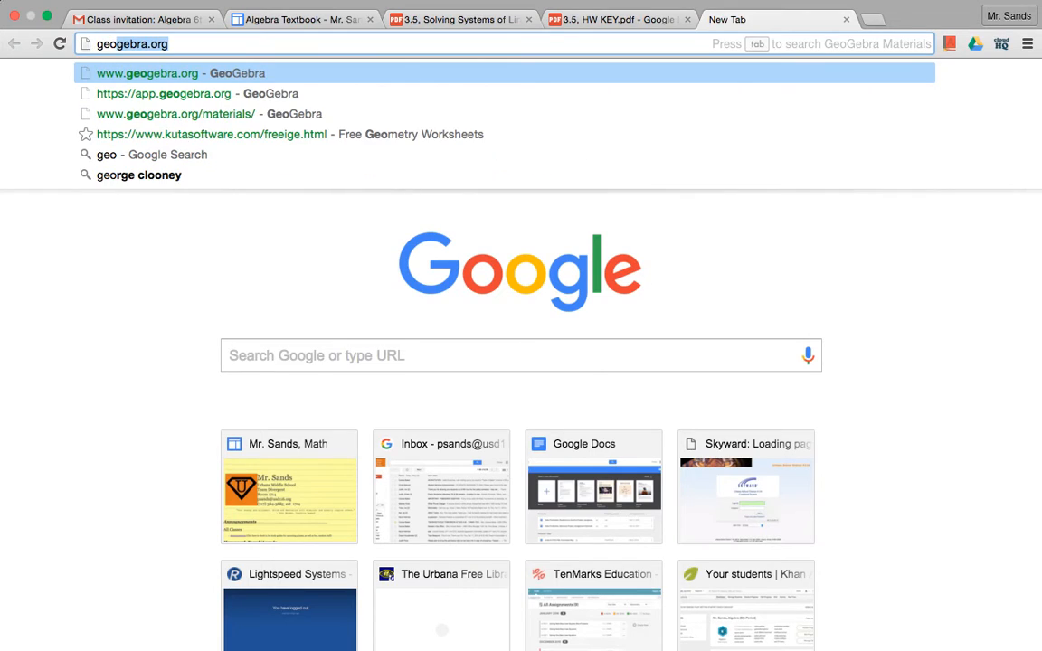
key(Right)
key(Return)
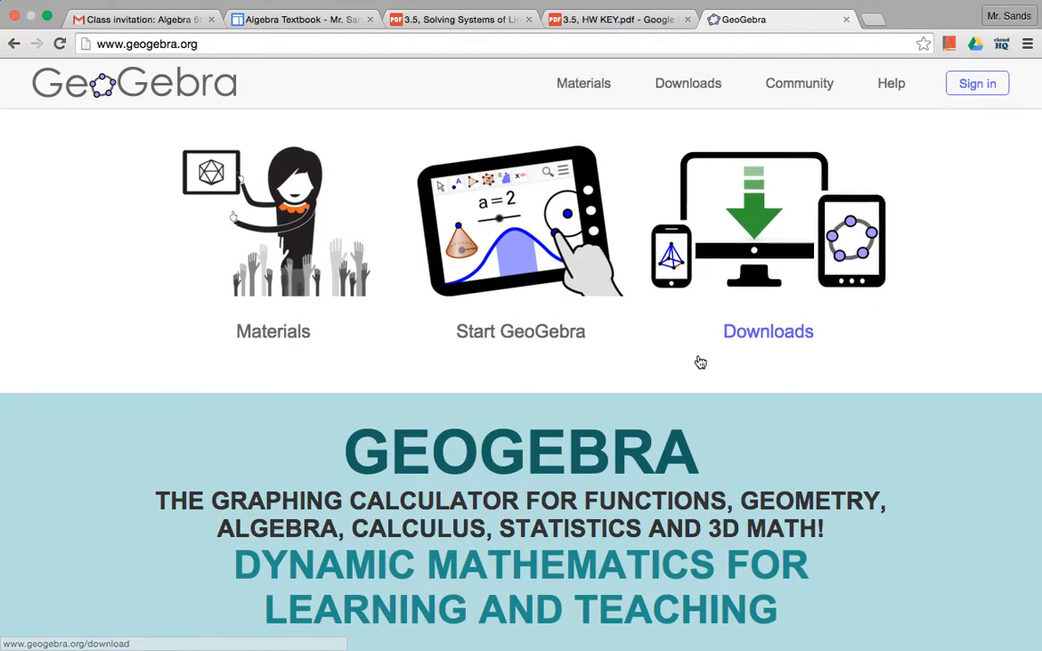
Step: Start the GeoGebra web app with the Algebra view and hide the on-screen keyboard
click(541, 270)
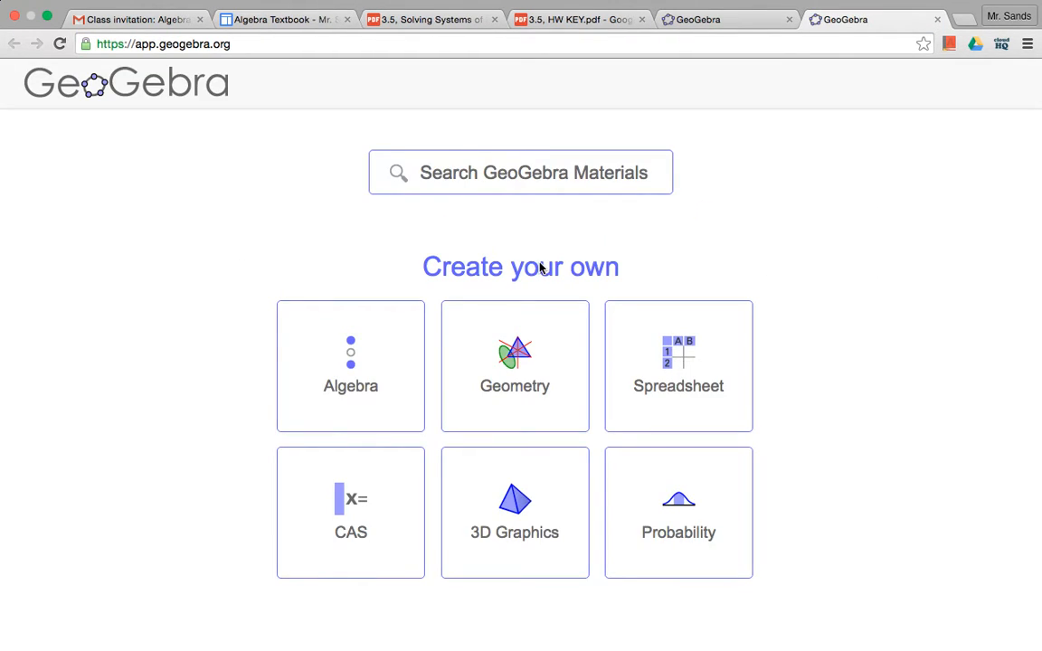
click(347, 365)
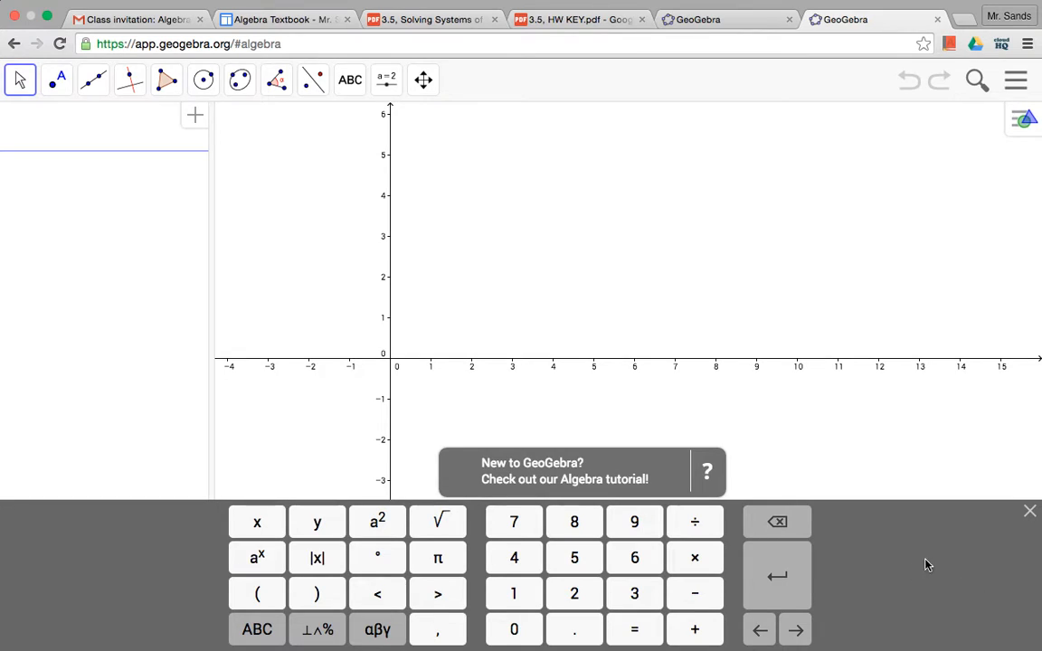
click(1030, 511)
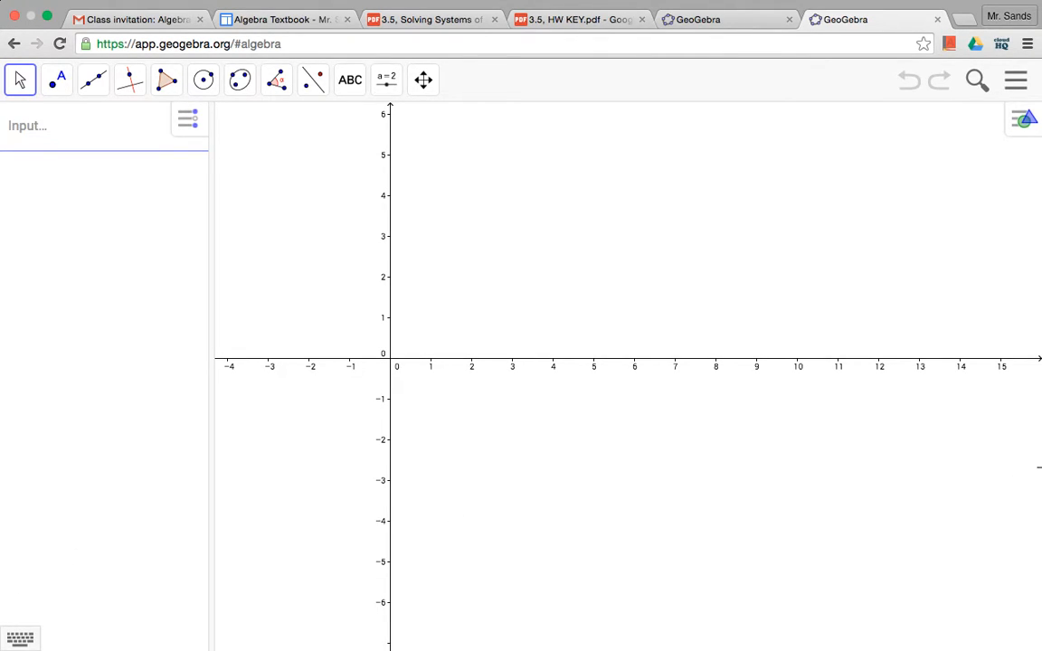
click(24, 640)
click(1029, 511)
click(28, 638)
click(1031, 510)
Step: Display the standard square grid in the graphics view, trying the polar and isometric grids before settling on it
click(1027, 123)
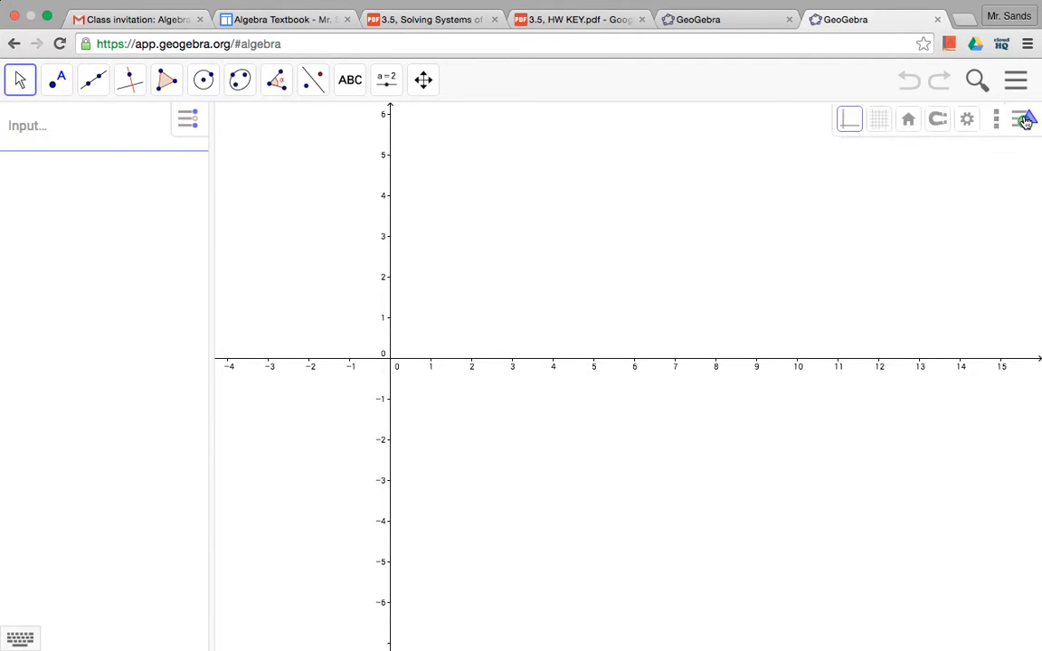
click(877, 122)
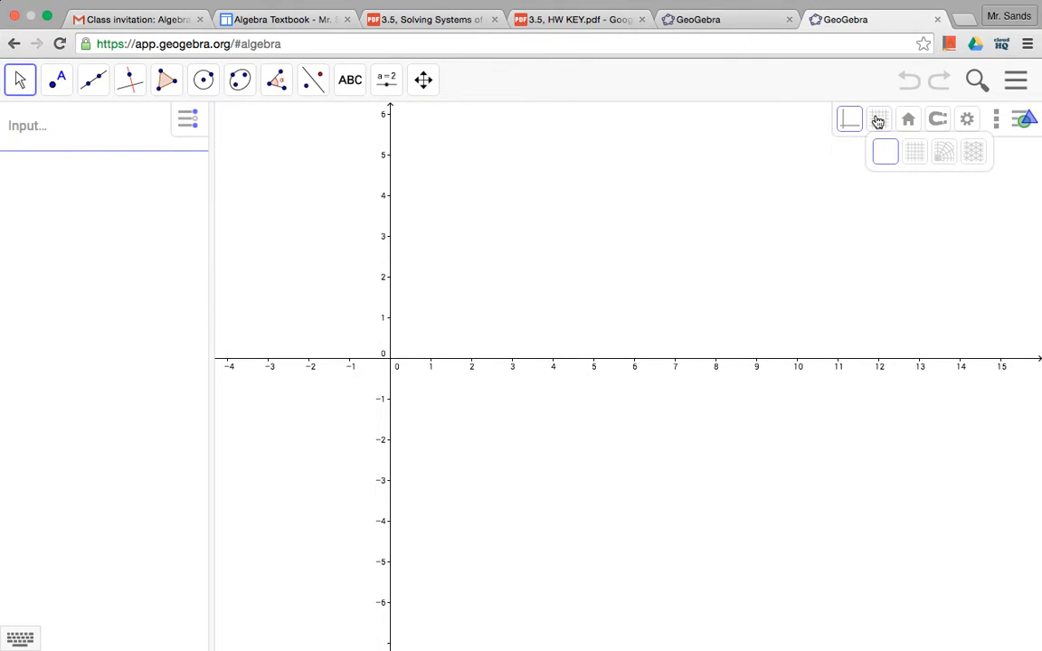
click(913, 154)
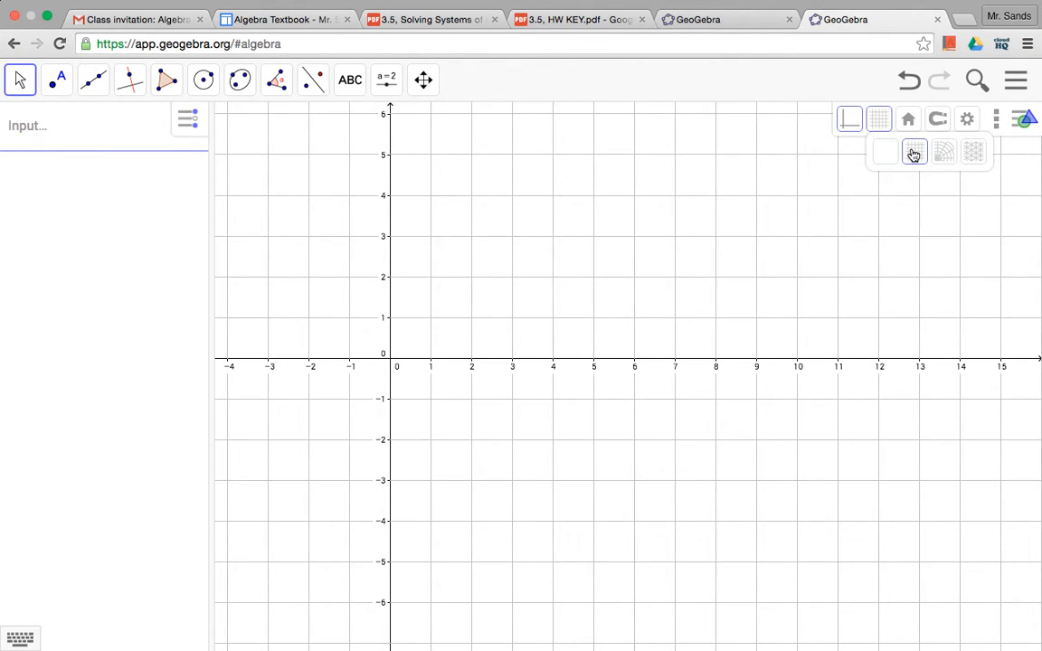
click(938, 152)
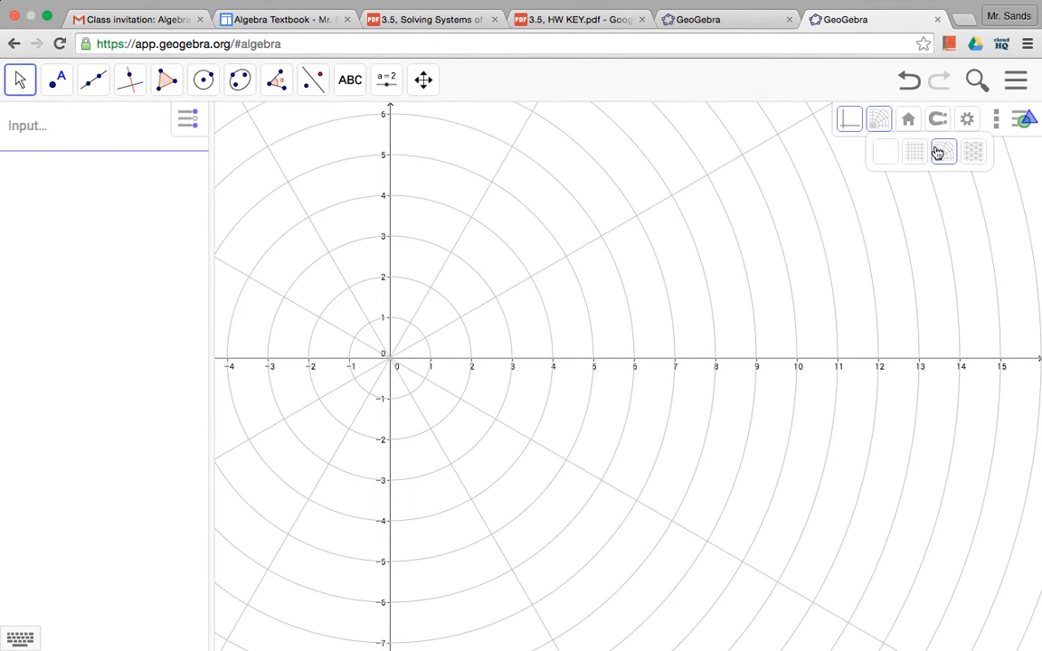
click(972, 152)
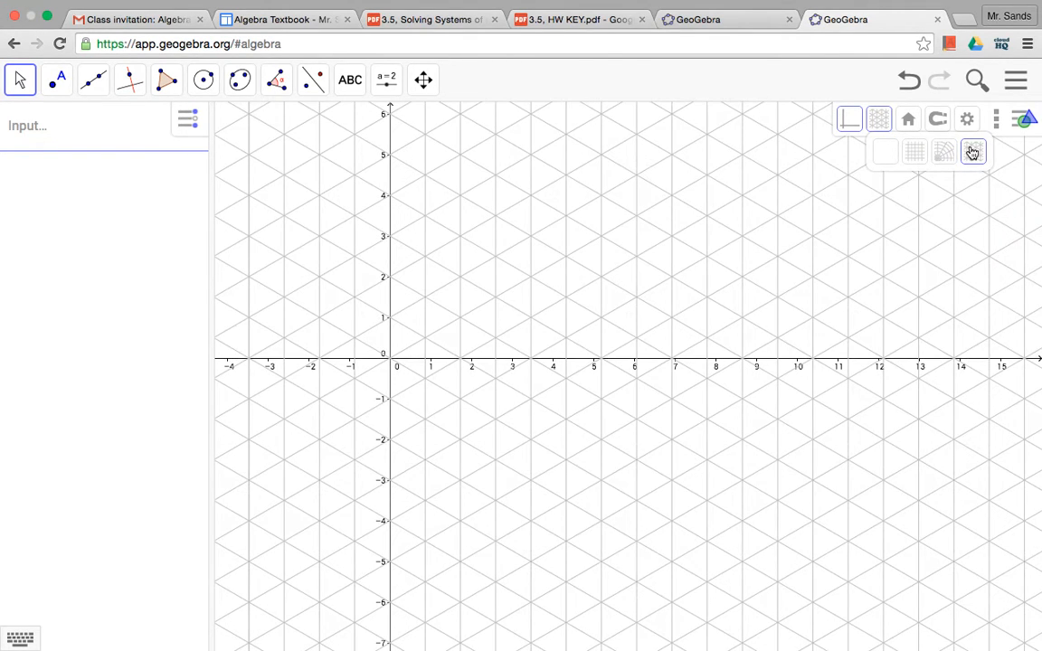
click(920, 155)
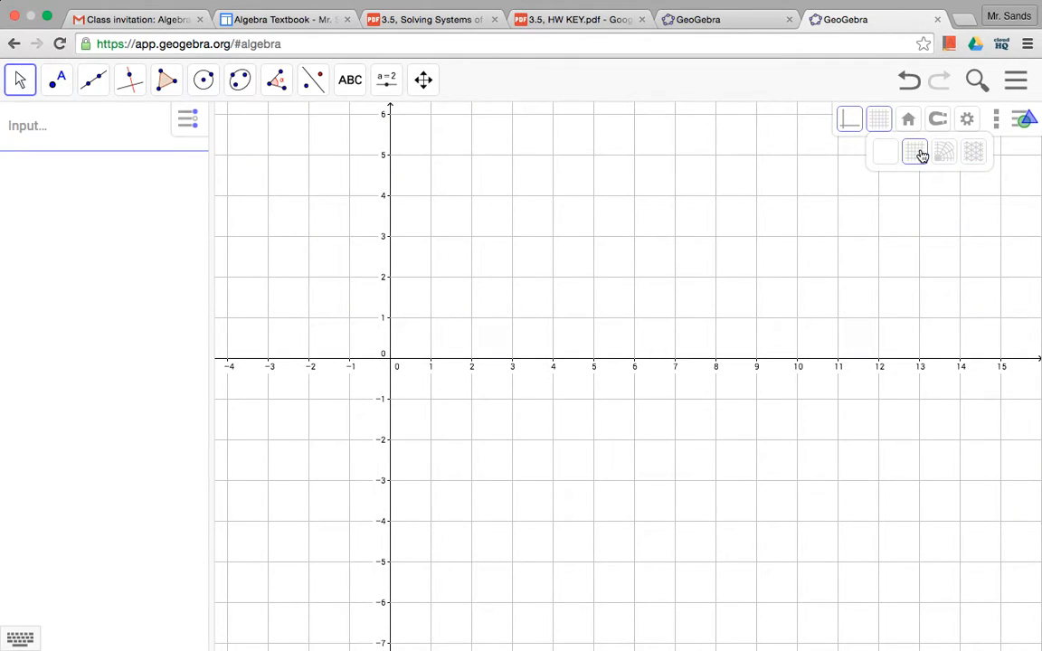
click(1027, 124)
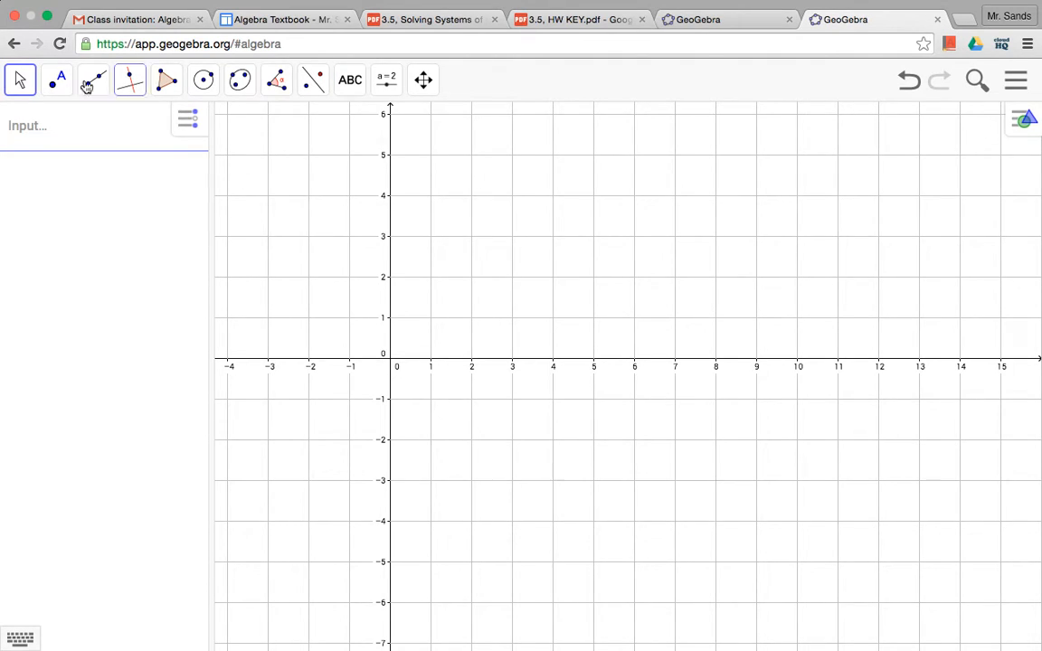
Step: Add a text with the author's name, 2/17/16, Algebra 6 and 3.5, #1, and move it to about x = 14, y = 5
click(351, 87)
click(386, 130)
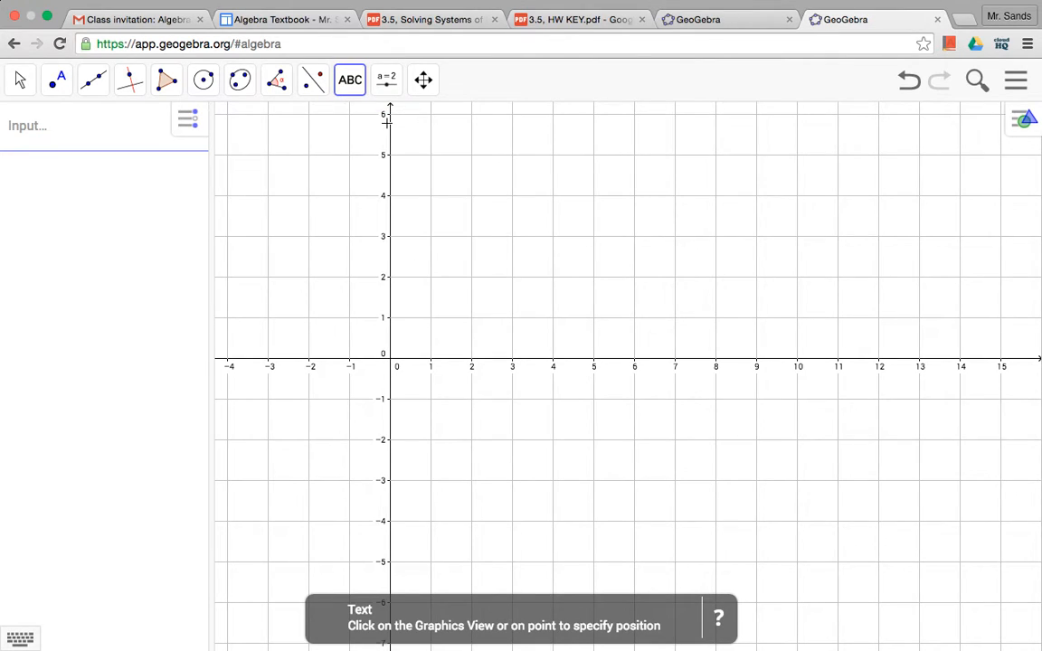
click(872, 159)
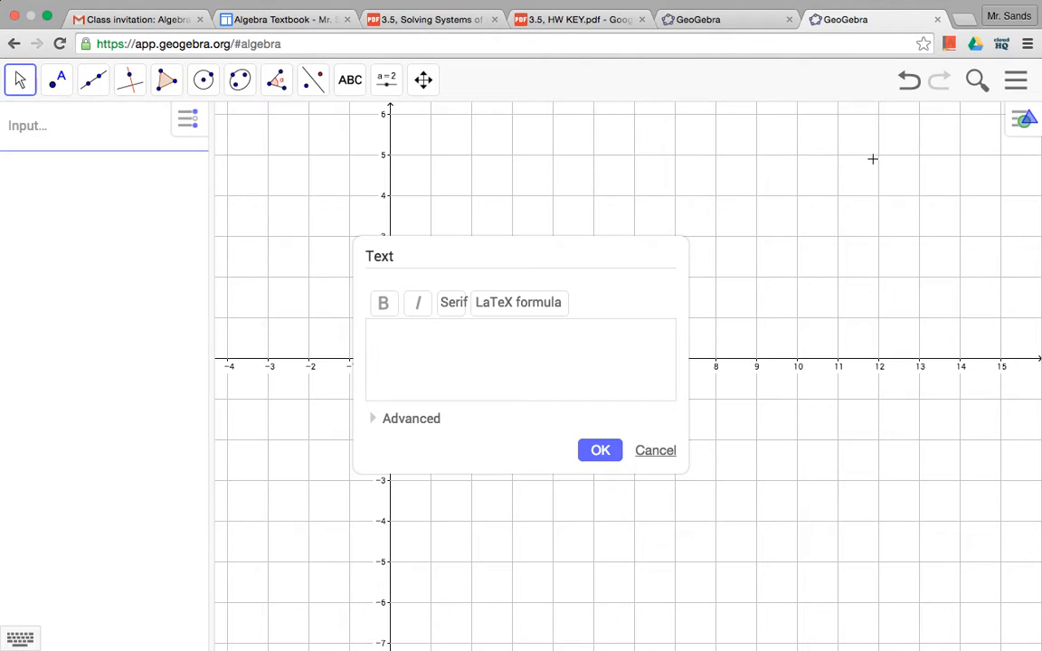
text(Mr. Sands)
key(Return)
text(2/17/15)
key(BackSpace)
text(6)
key(Return)
text(Algebra 6)
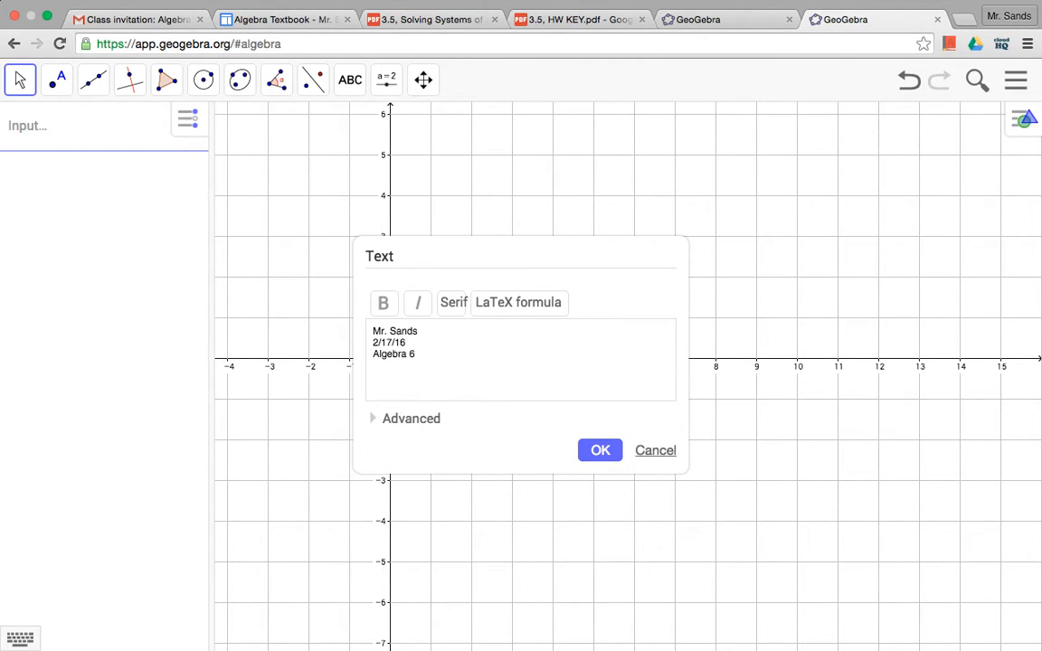
key(Return)
text(3.5, #1)
click(599, 449)
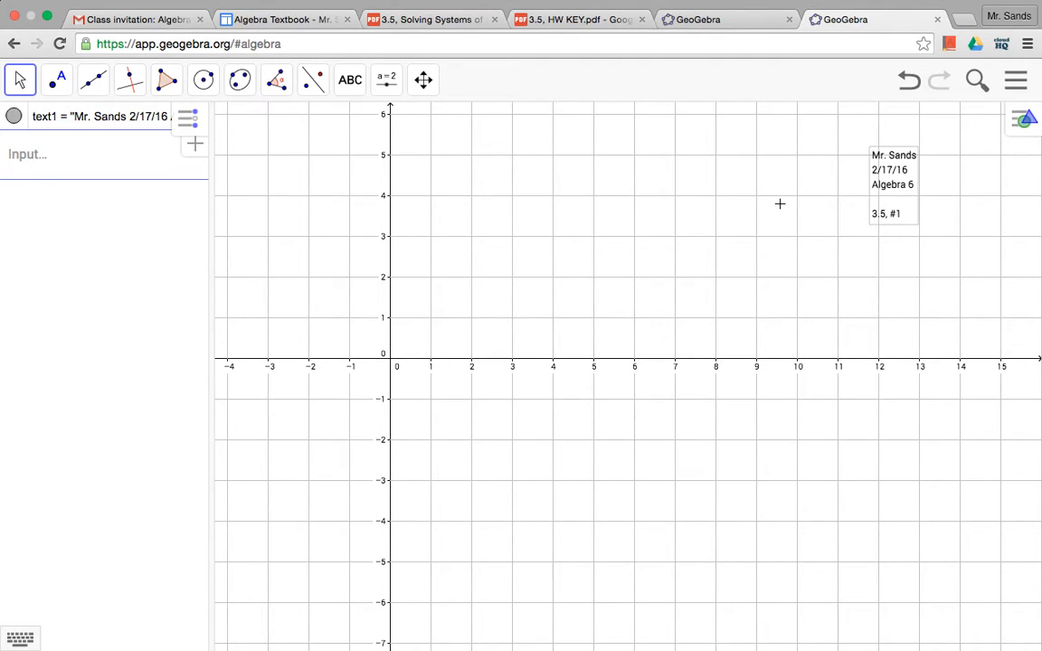
click(910, 165)
drag(910, 166, 949, 154)
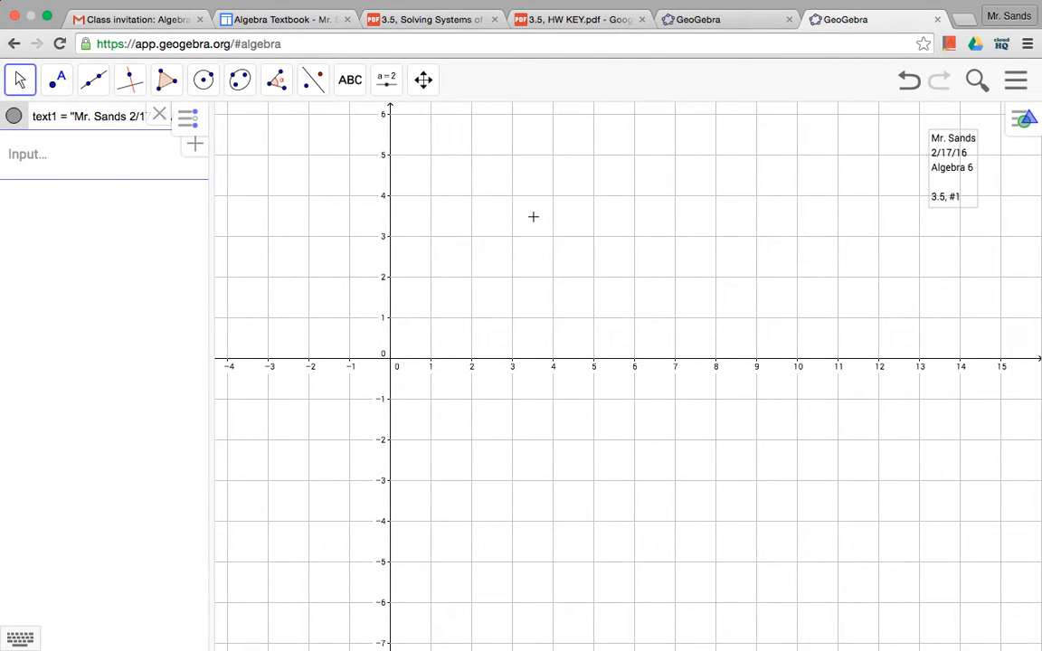
Step: Sign in through Google, allow GeoGebra access to the account, and create a GeoGebra account with the suggested username
click(1025, 83)
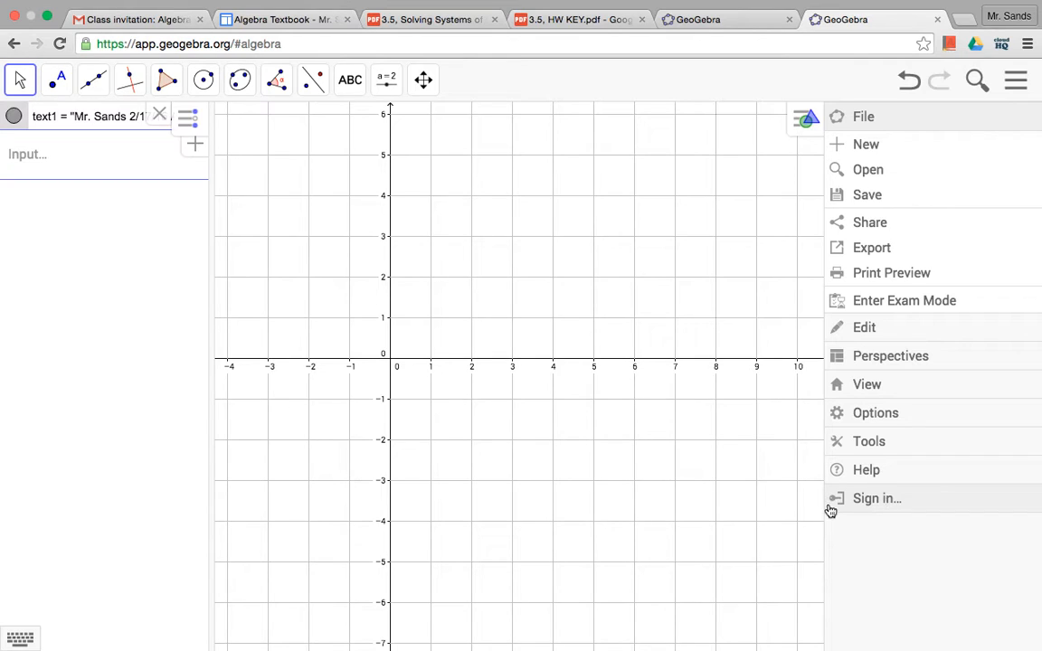
click(873, 502)
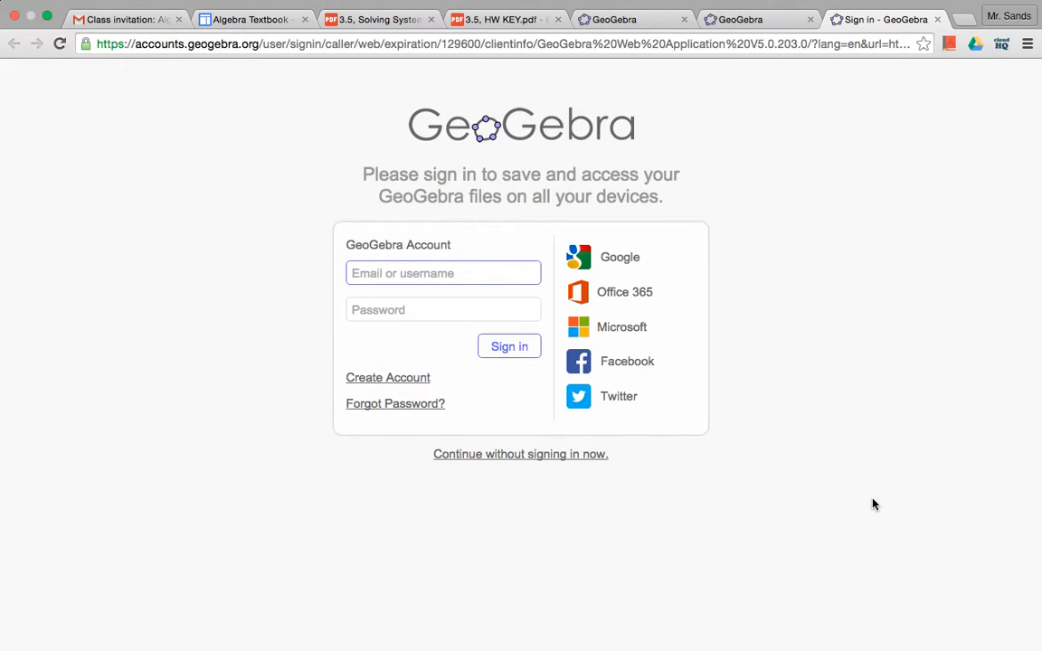
click(623, 261)
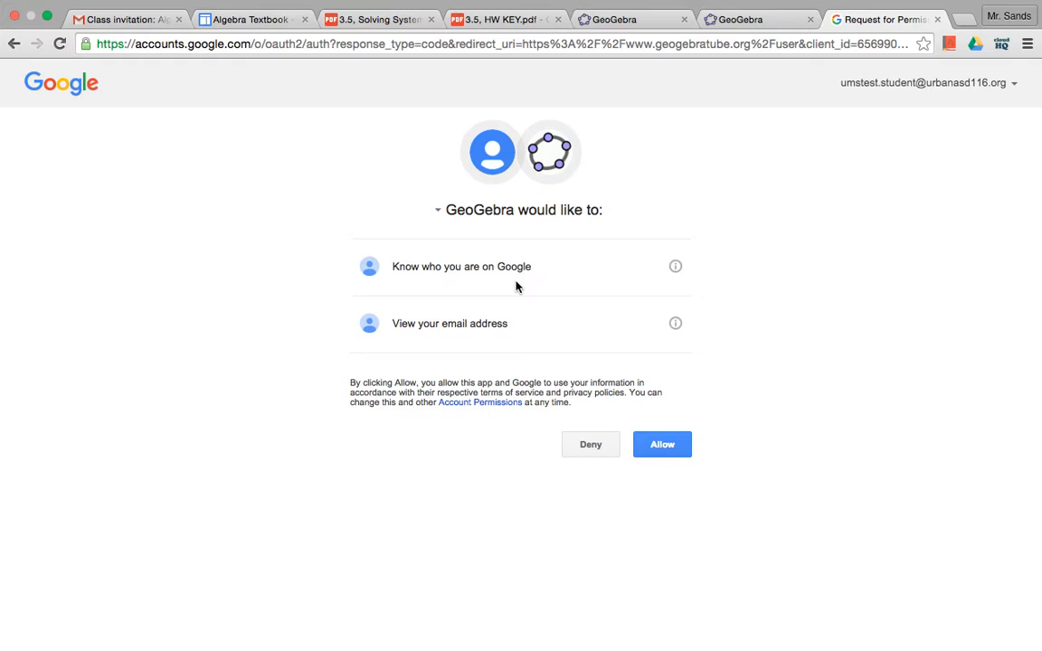
click(674, 449)
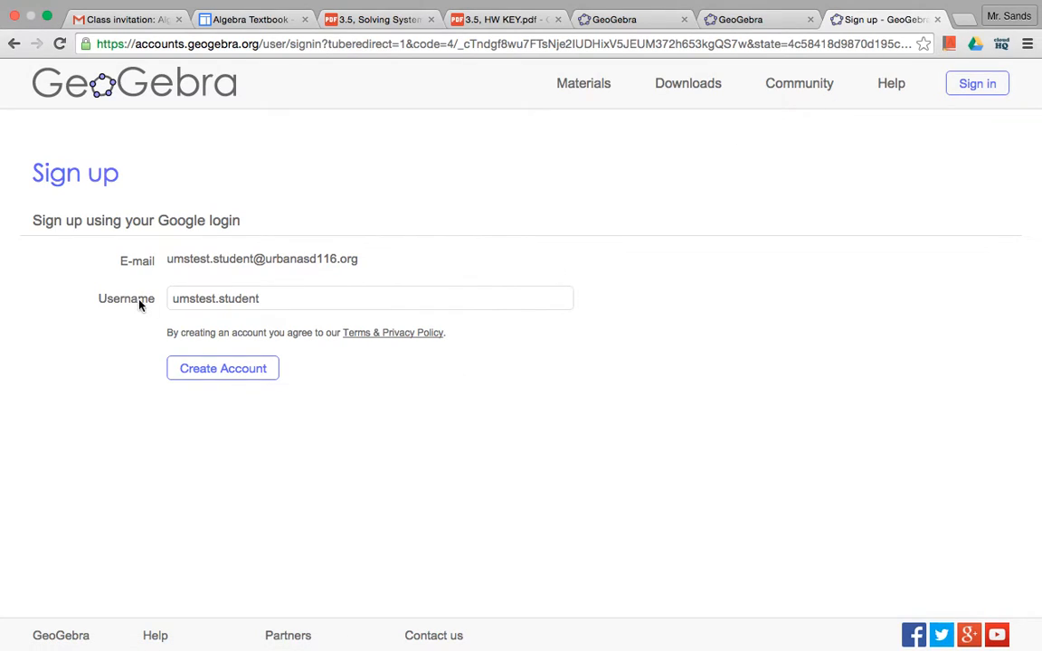
click(225, 372)
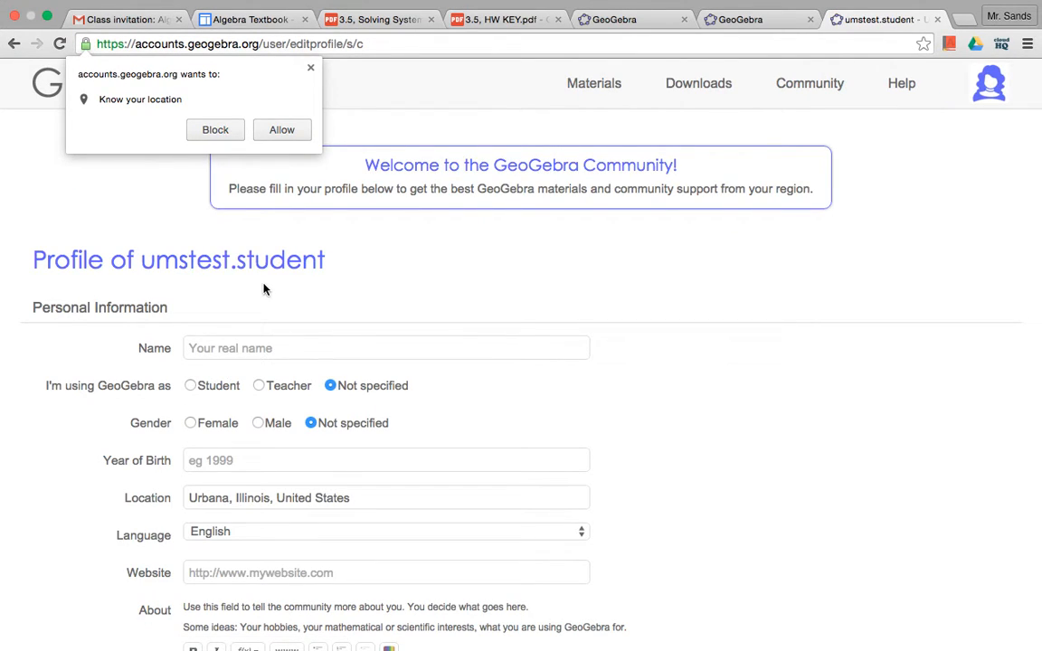
Step: Allow location access, set the profile's user type to Student, fill in the name field and save the profile
click(281, 131)
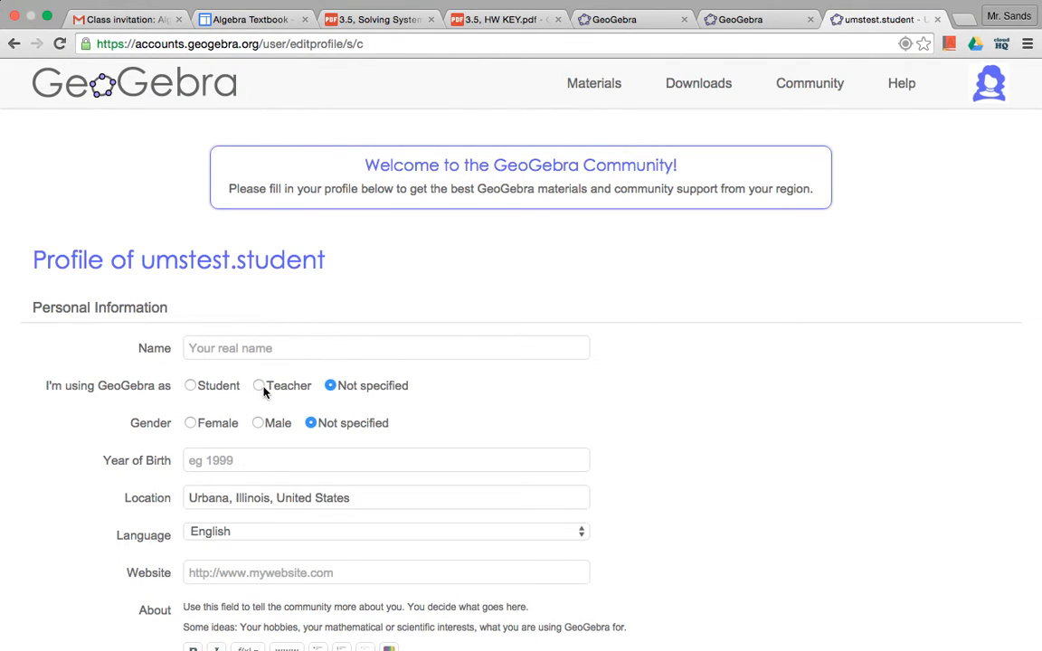
click(192, 387)
click(282, 349)
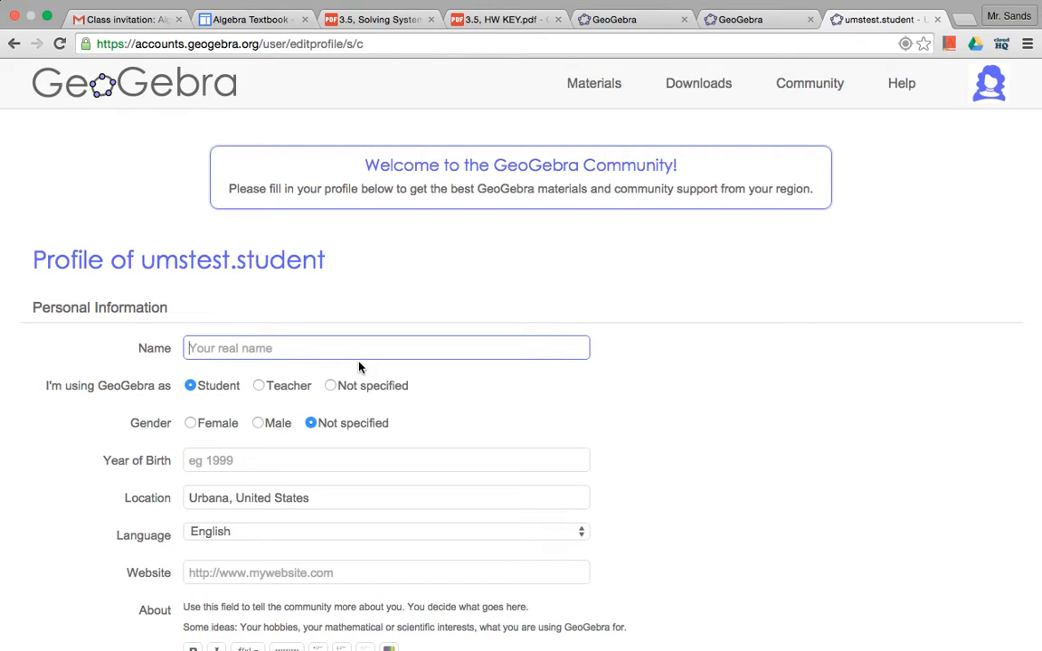
text(U)
key(BackSpace)
text(umstest.student)
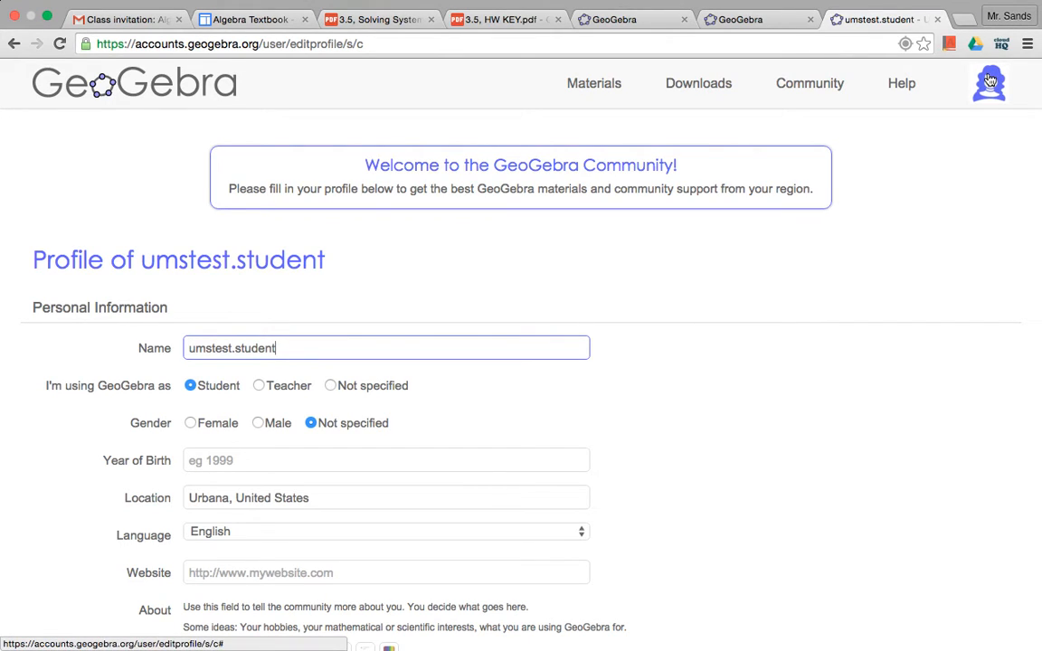
scroll(685, 369, down, 5)
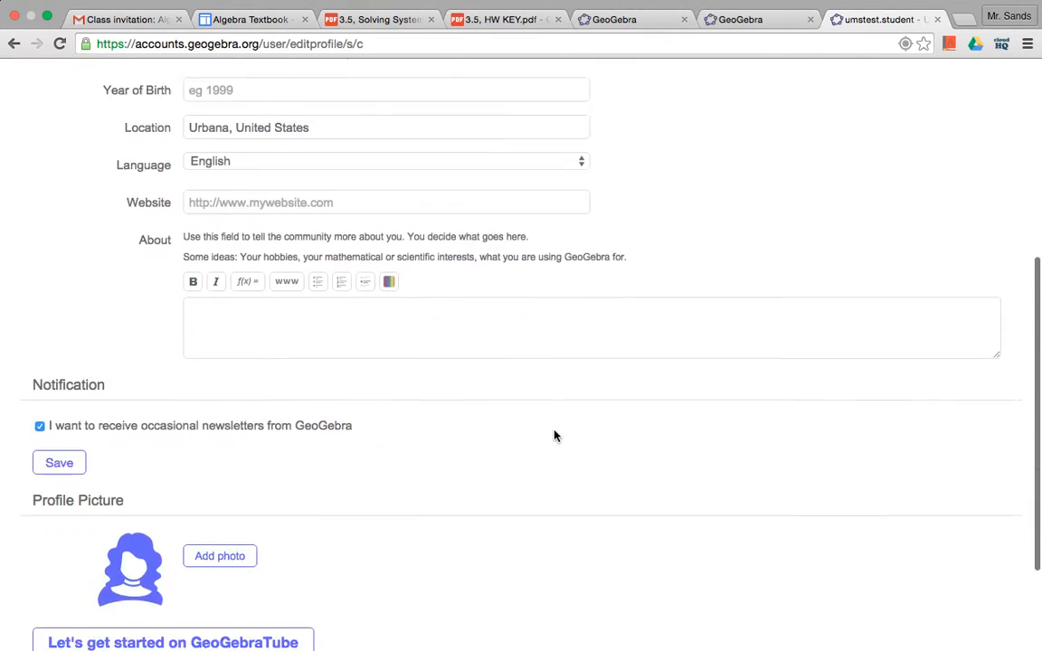
scroll(144, 452, down, 3)
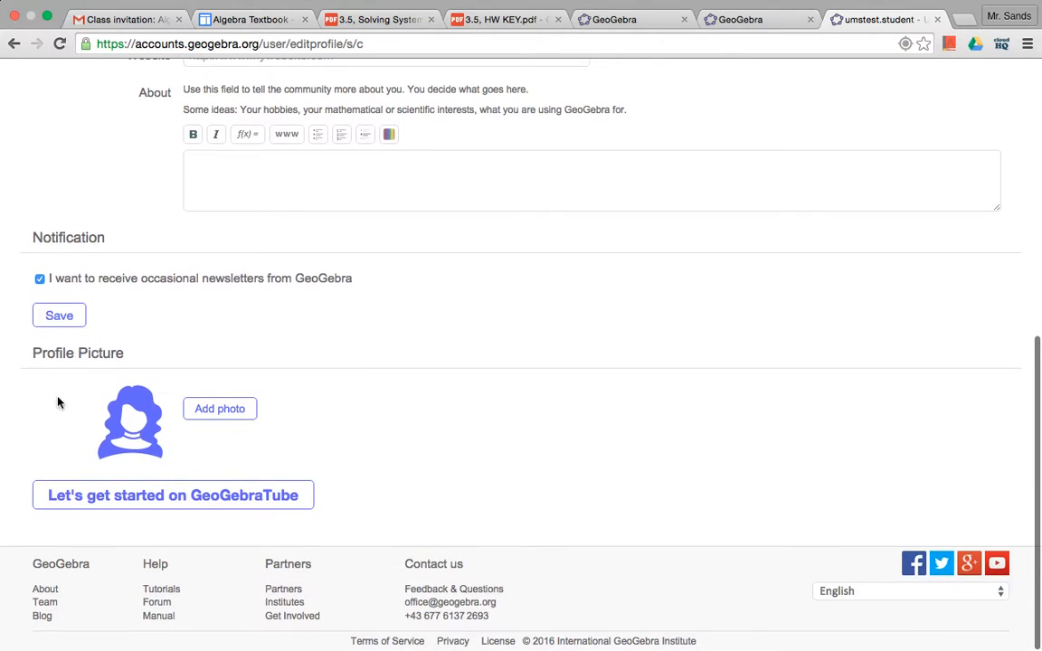
click(61, 319)
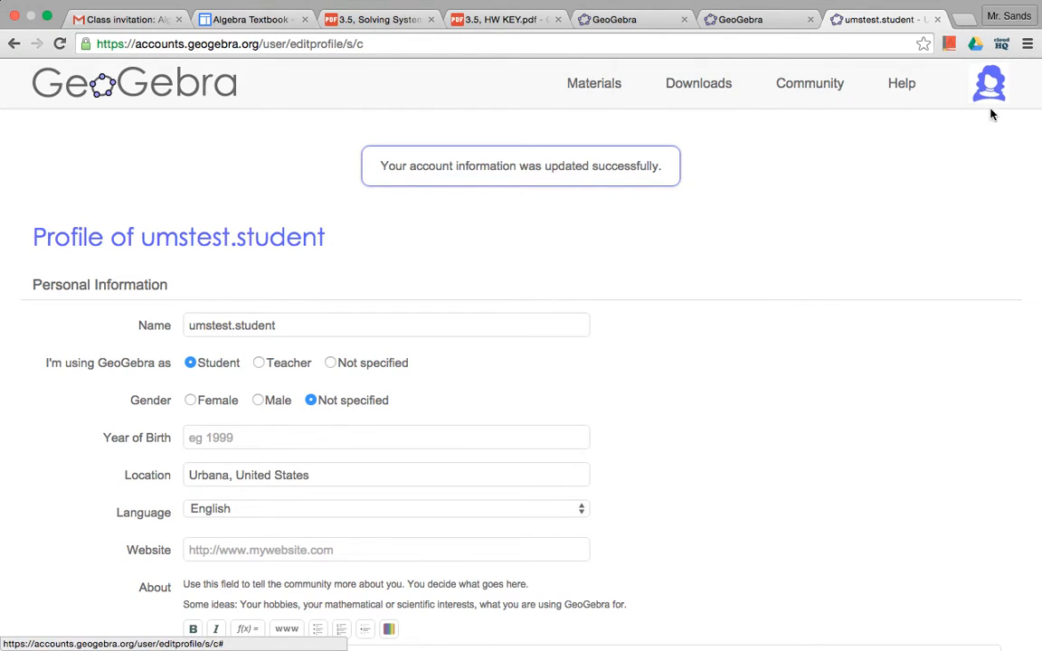
Step: Close the profile page, sign in to the GeoGebra worksheet with Google and check the signed-in account
click(938, 20)
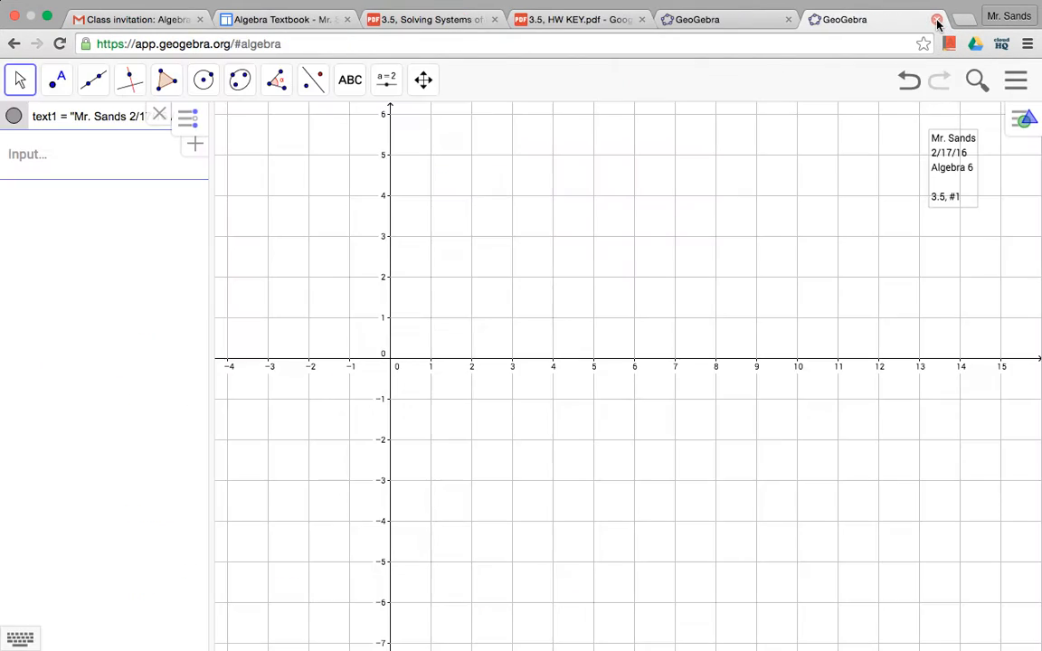
click(1016, 81)
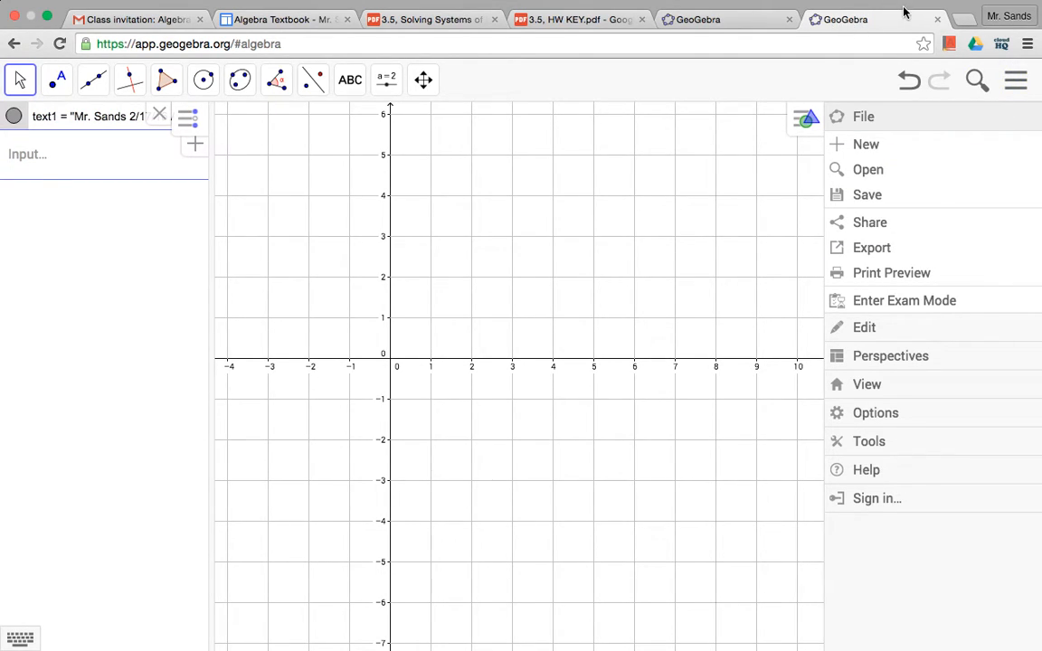
click(874, 499)
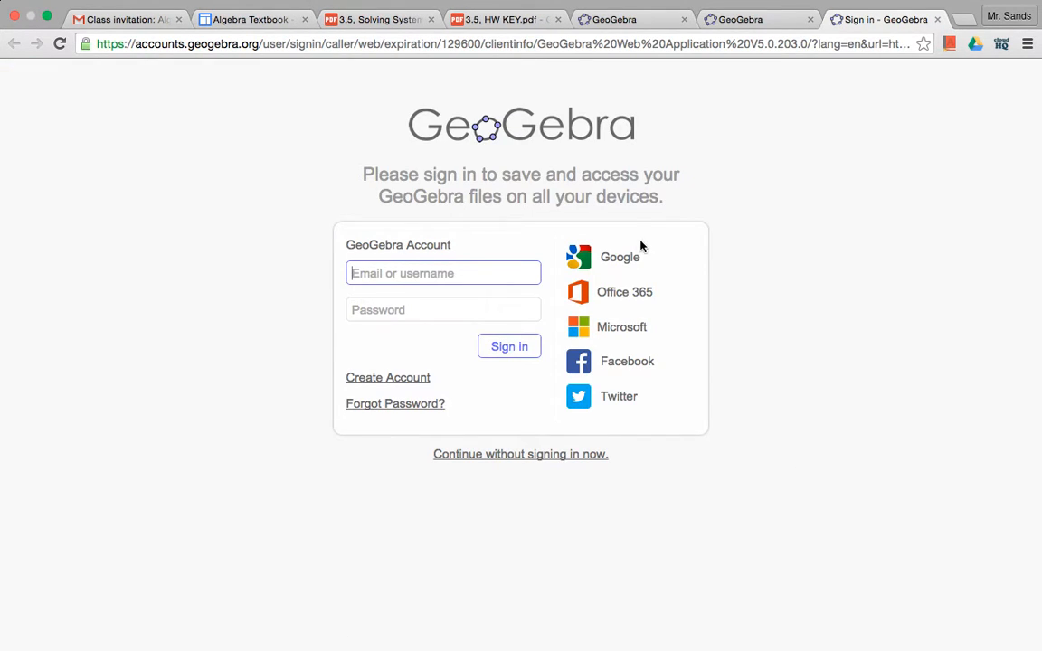
click(624, 258)
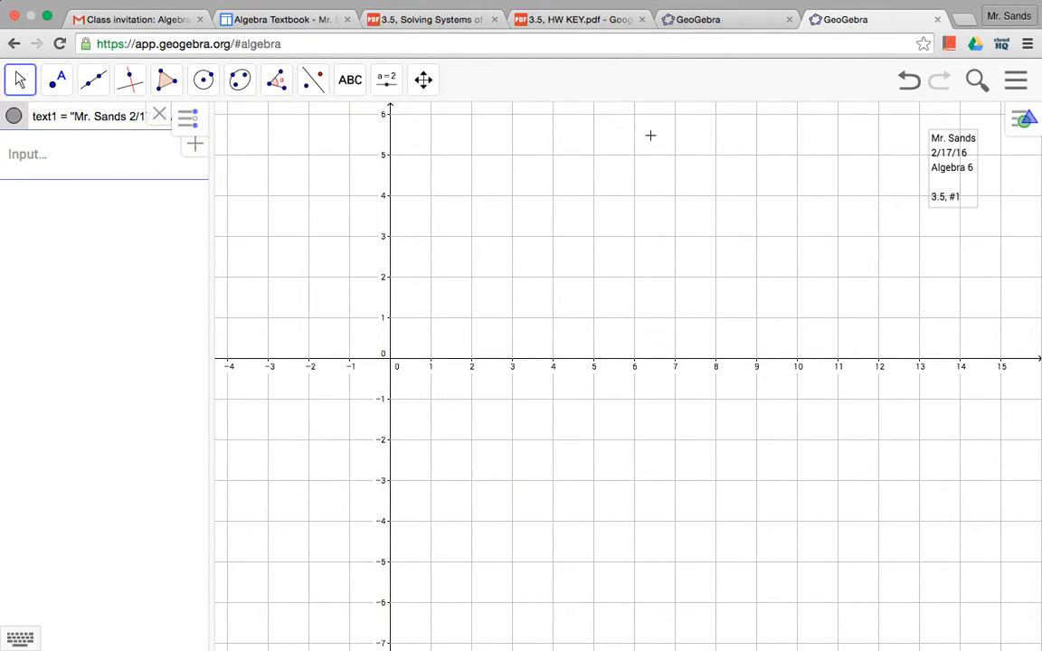
click(1016, 79)
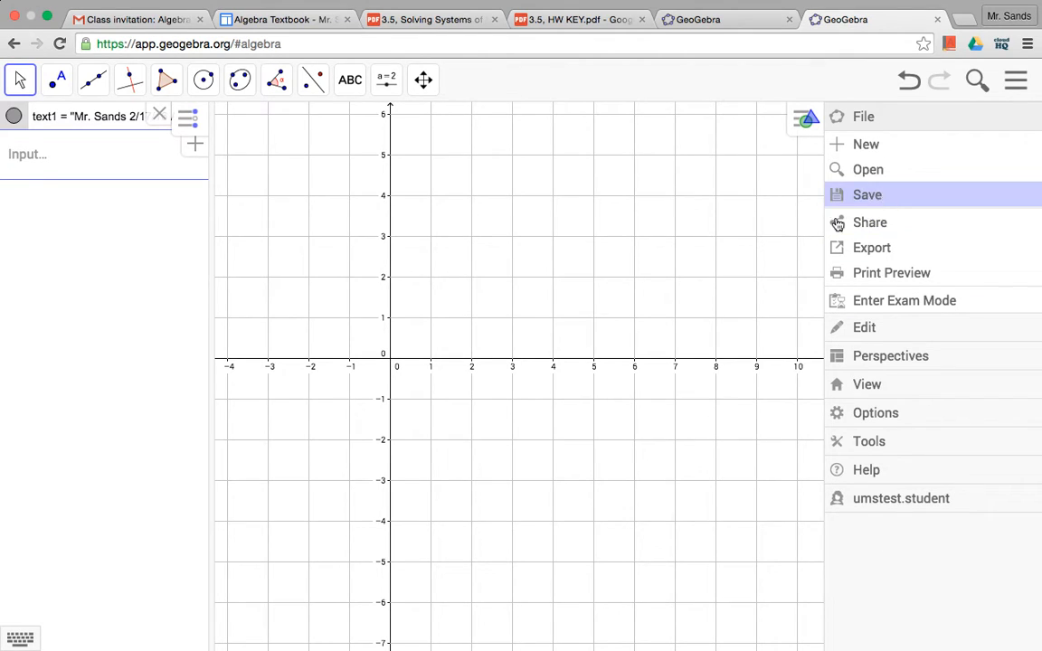
click(690, 472)
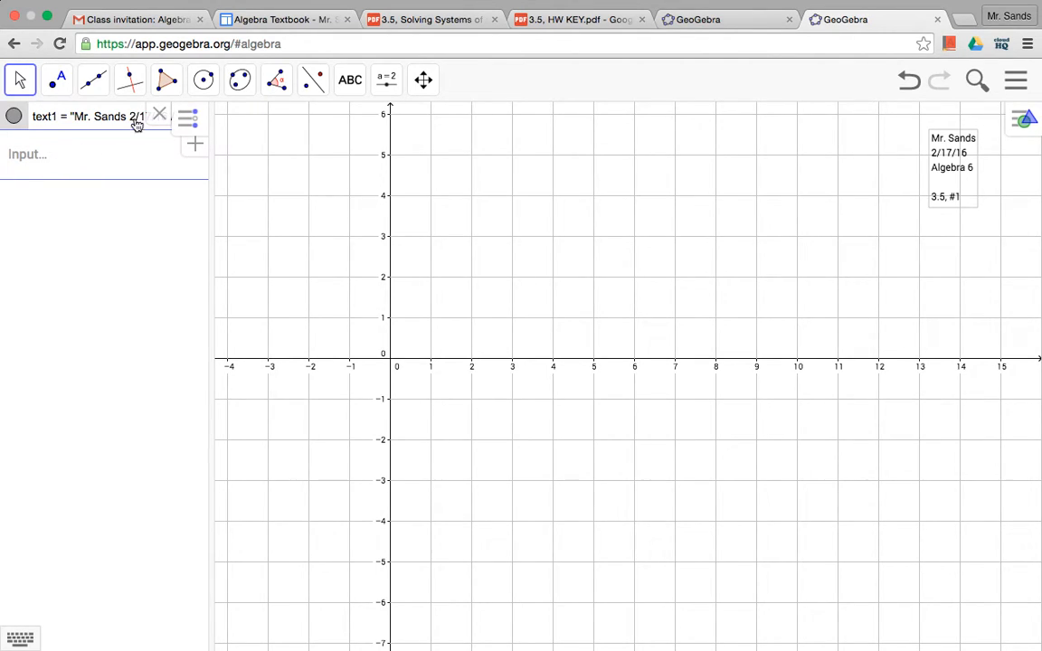
Step: Look up problem 1 of Lesson 3.5 in the Solving Systems of Linear Inequalities PDF
click(391, 20)
scroll(419, 334, down, 6)
scroll(419, 331, down, 10)
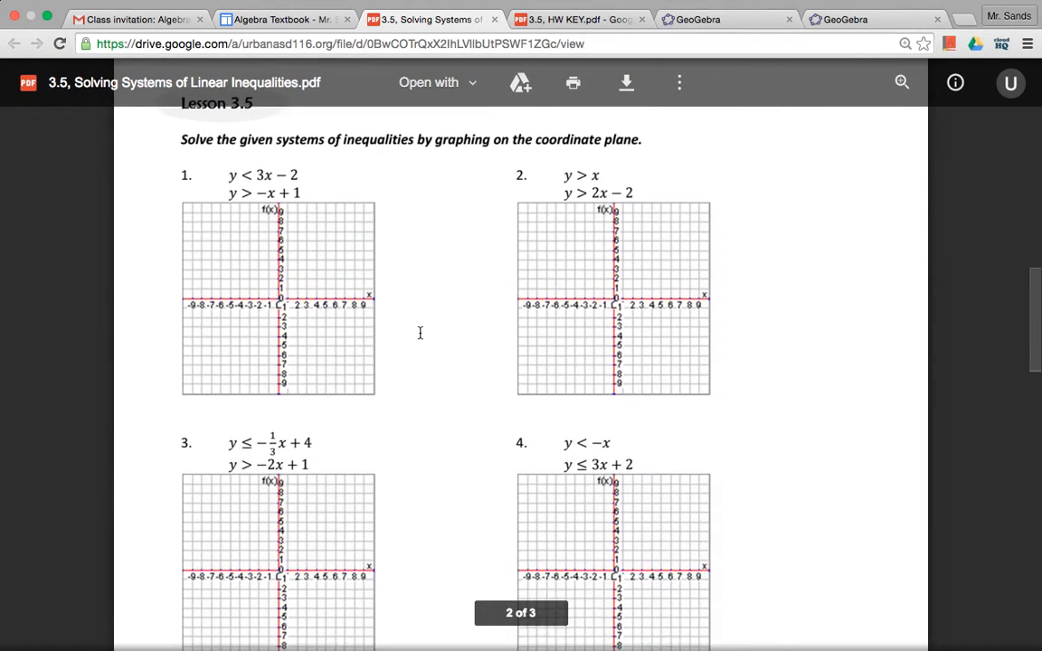
scroll(419, 331, up, 1)
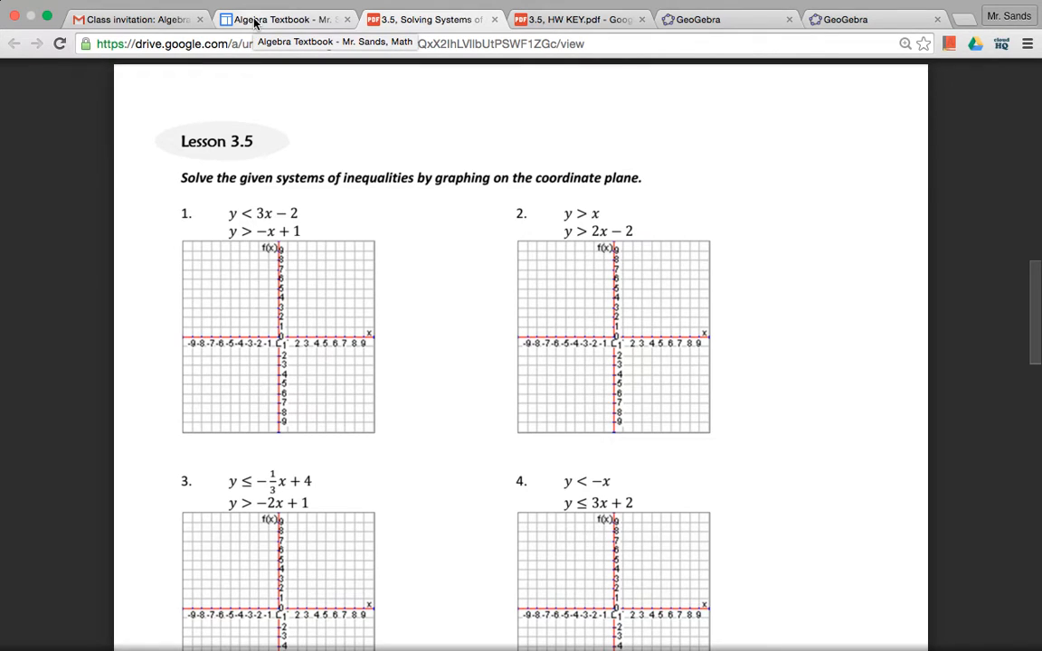
click(309, 18)
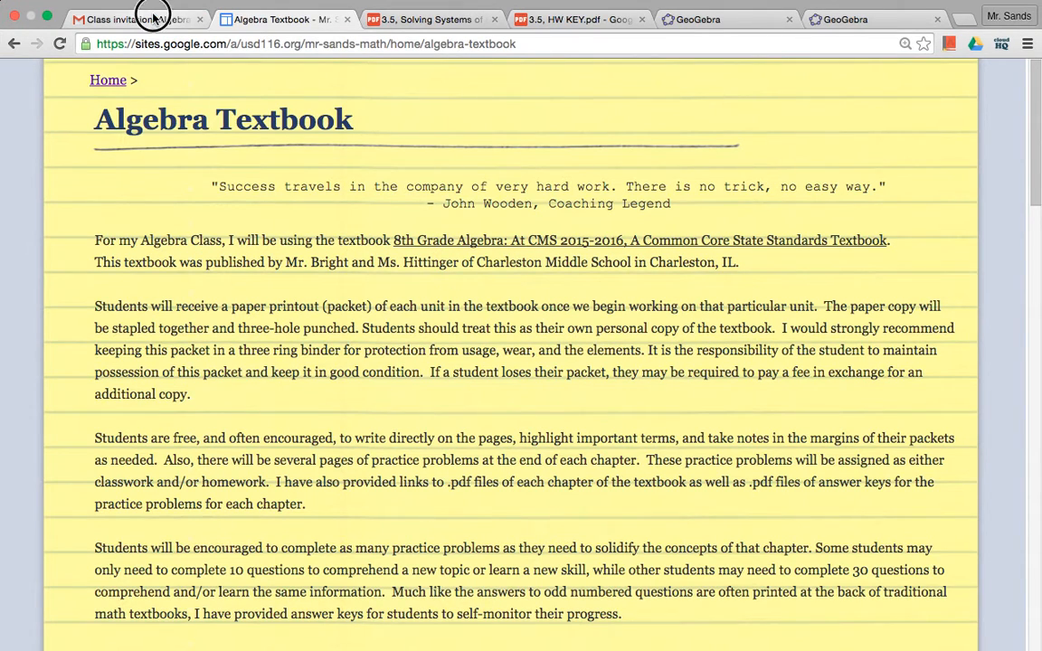
click(154, 17)
click(418, 20)
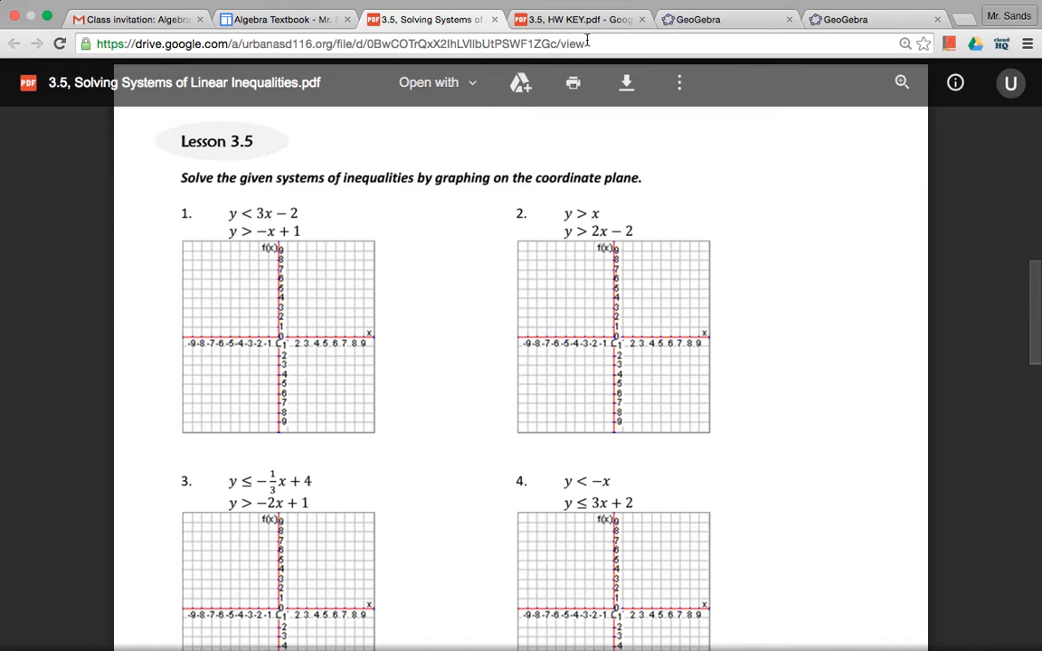
Step: Graph the inequality y < 3x - 2 in the GeoGebra worksheet, checking it against problem 1 in the PDF
click(874, 20)
click(87, 161)
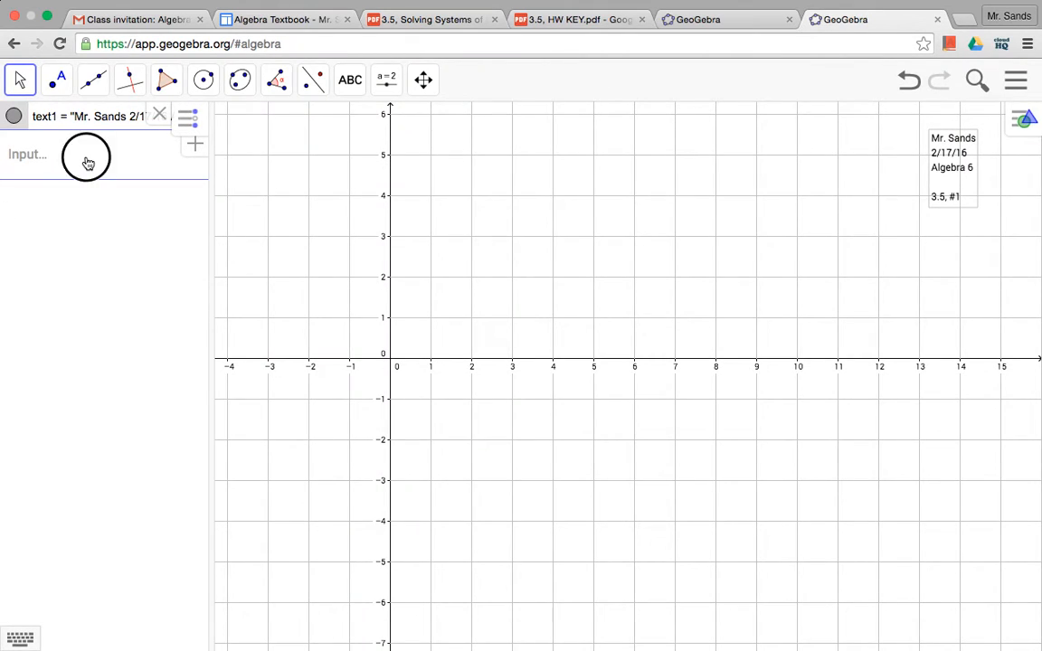
click(28, 160)
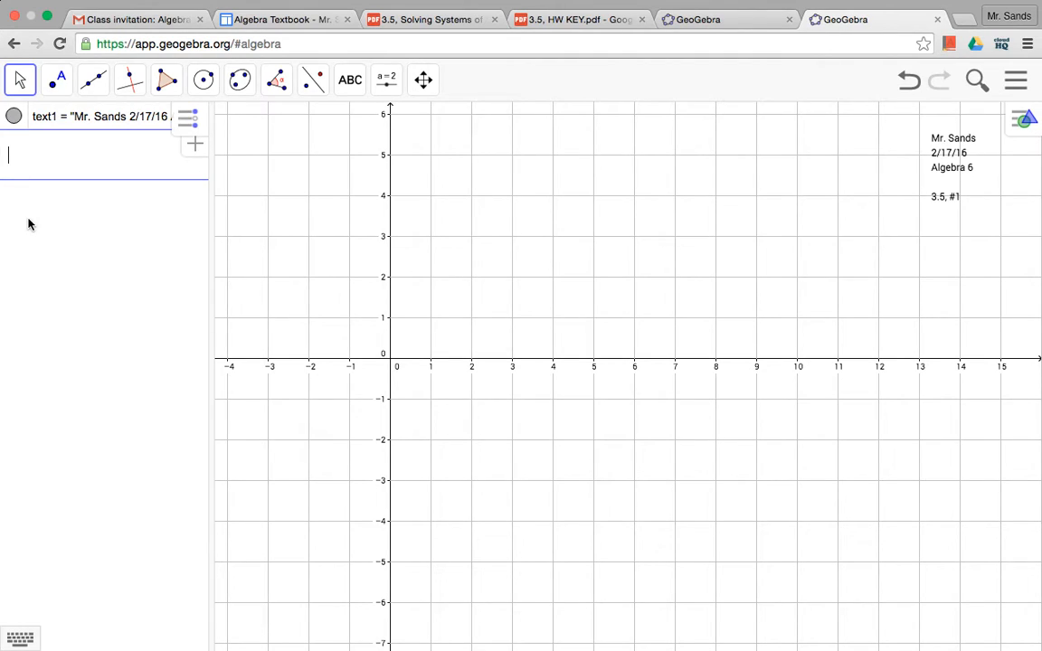
text(y)
text(< 3x - 2)
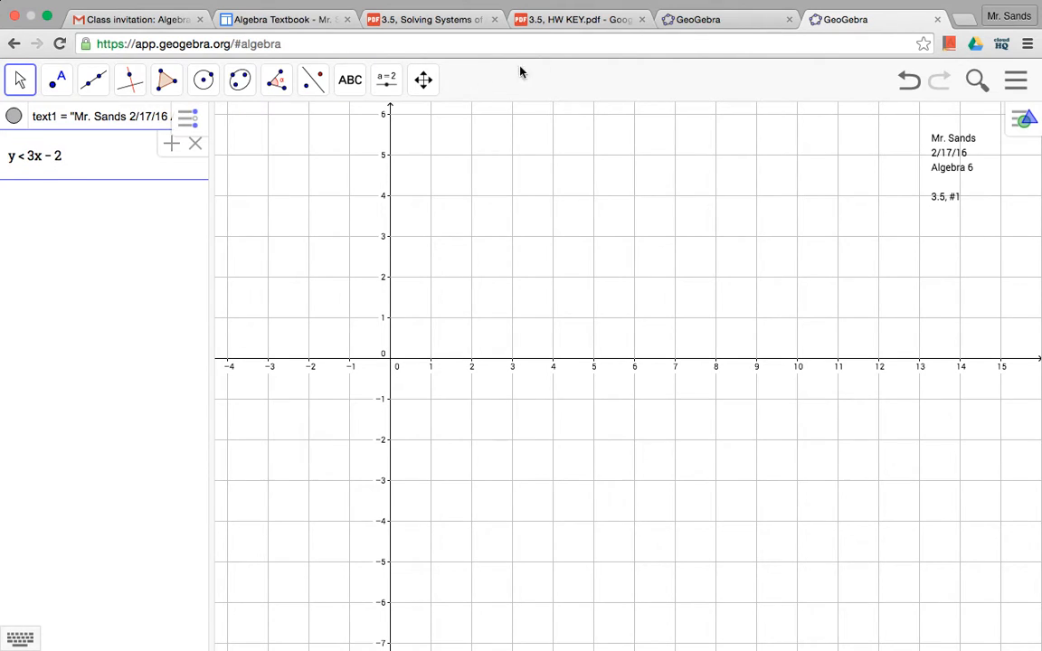
click(408, 20)
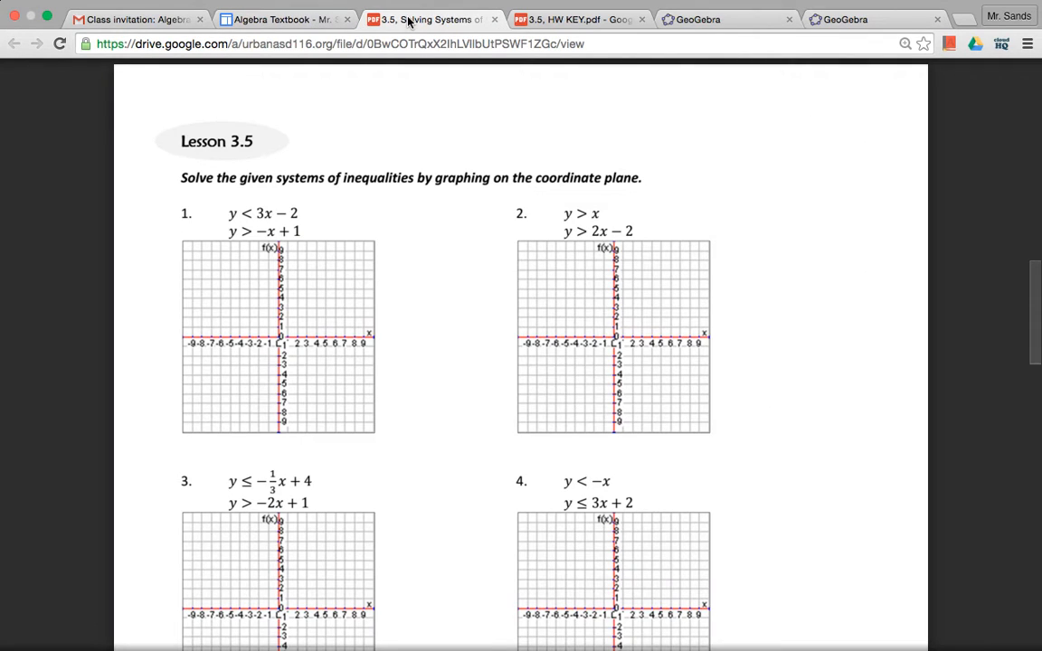
click(846, 37)
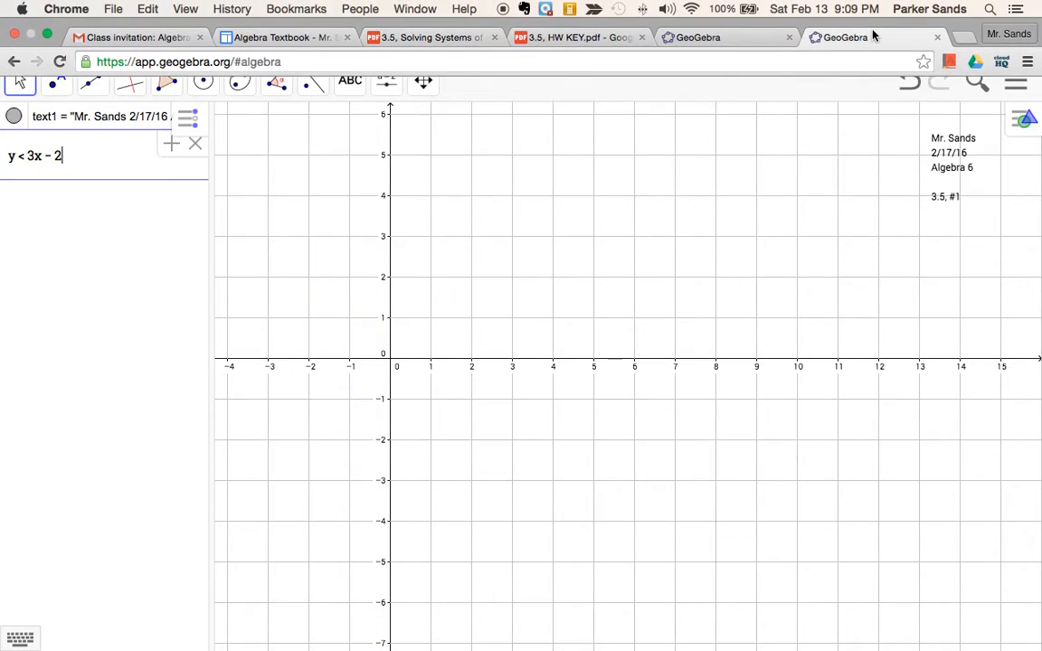
key(Return)
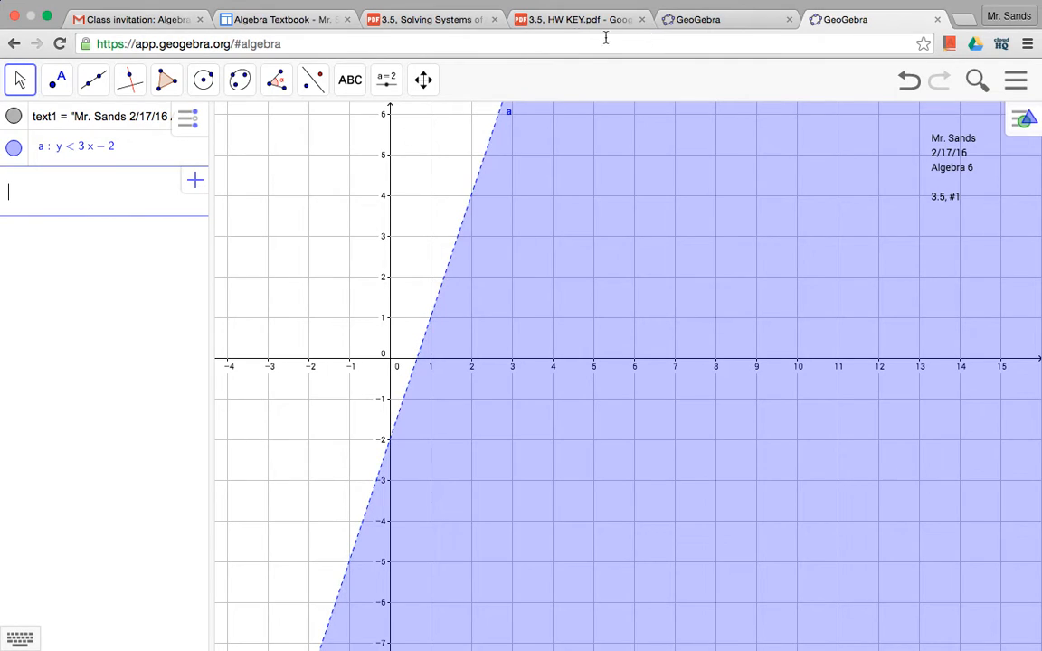
Step: Set the label of the inequality y < 3x - 2 to show its Value and close its object properties
right_click(104, 152)
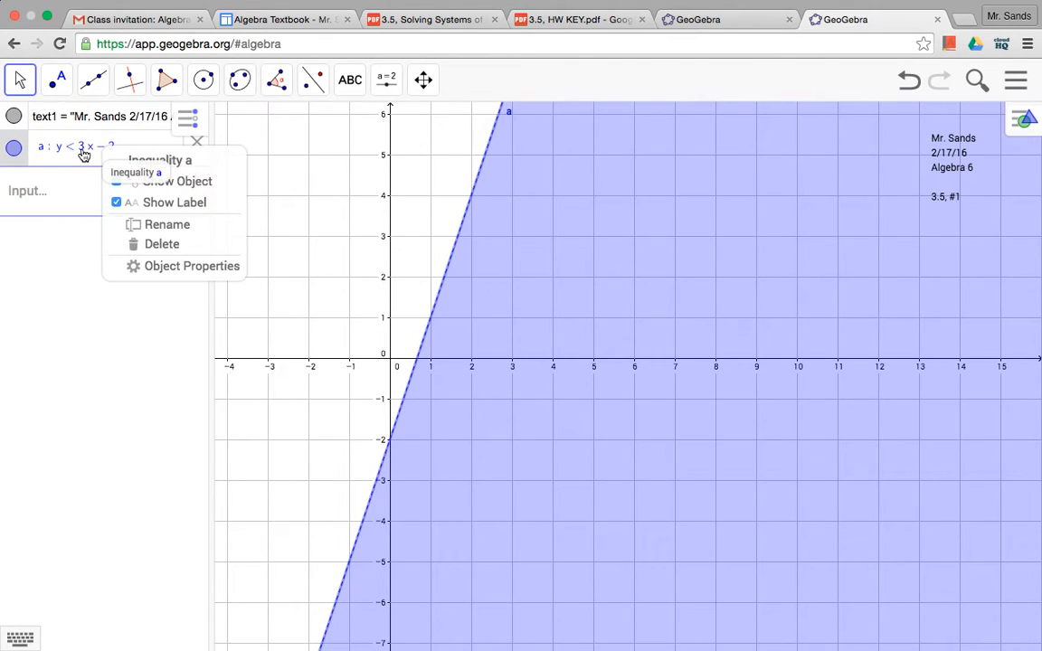
click(185, 268)
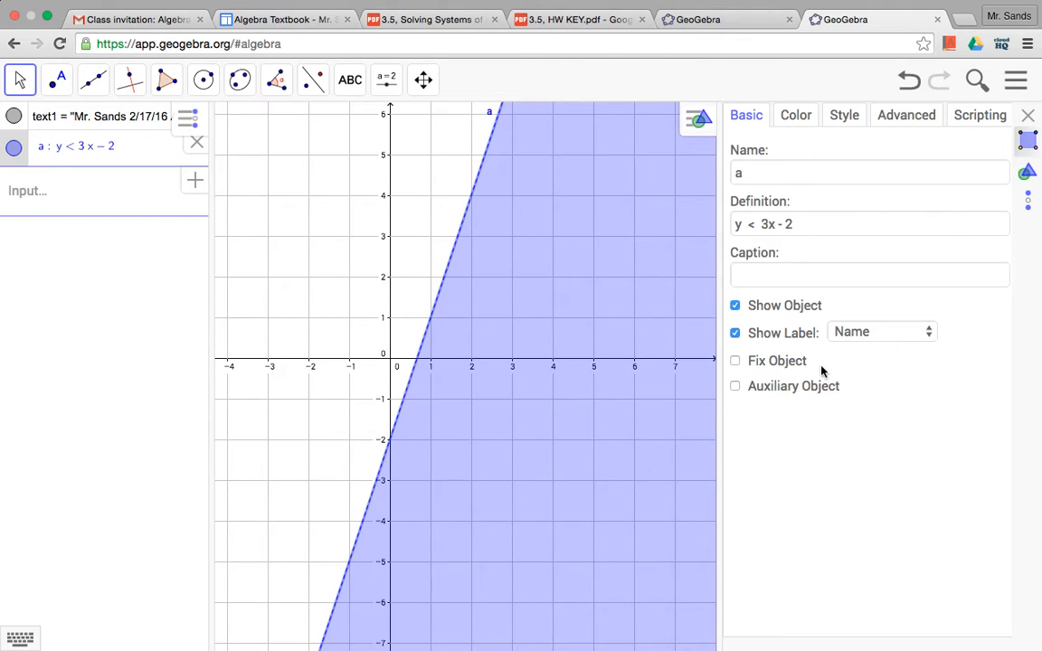
click(870, 335)
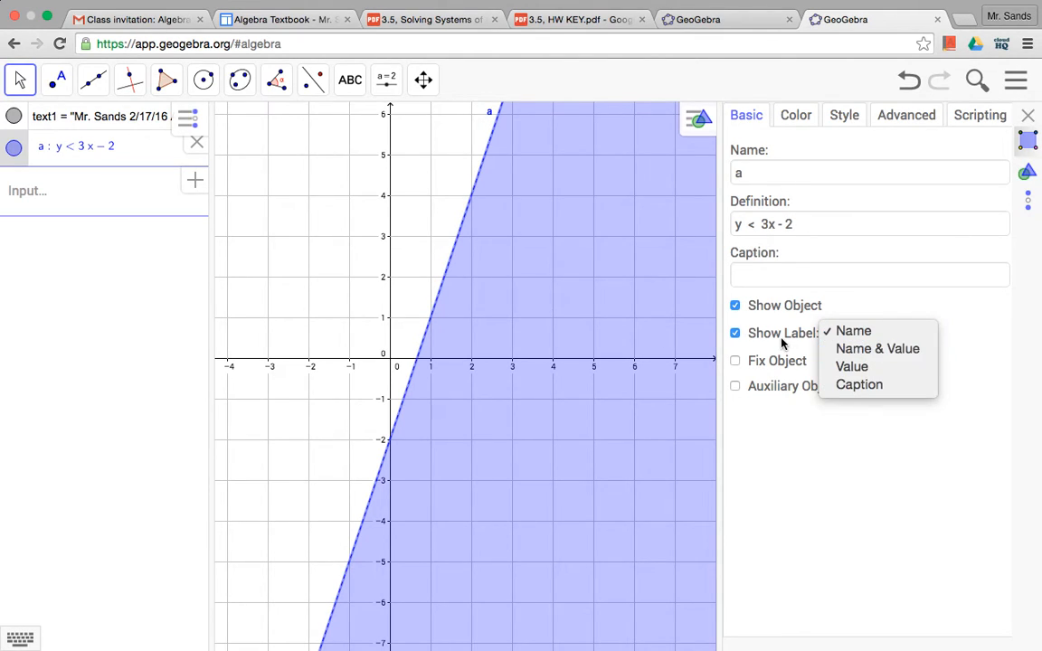
click(980, 337)
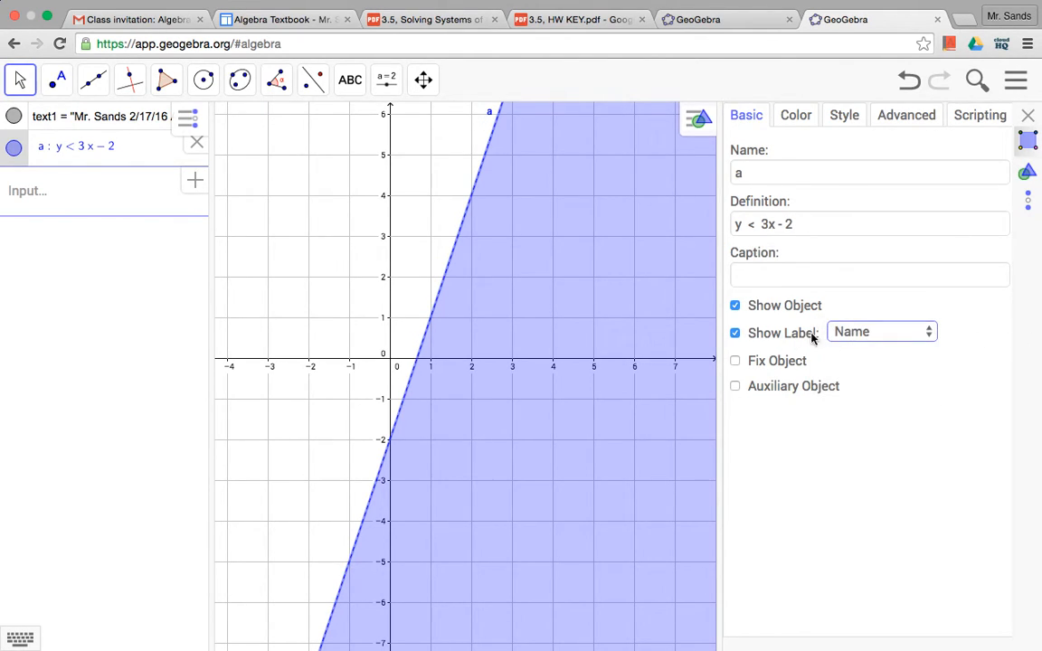
click(865, 333)
click(972, 400)
click(866, 334)
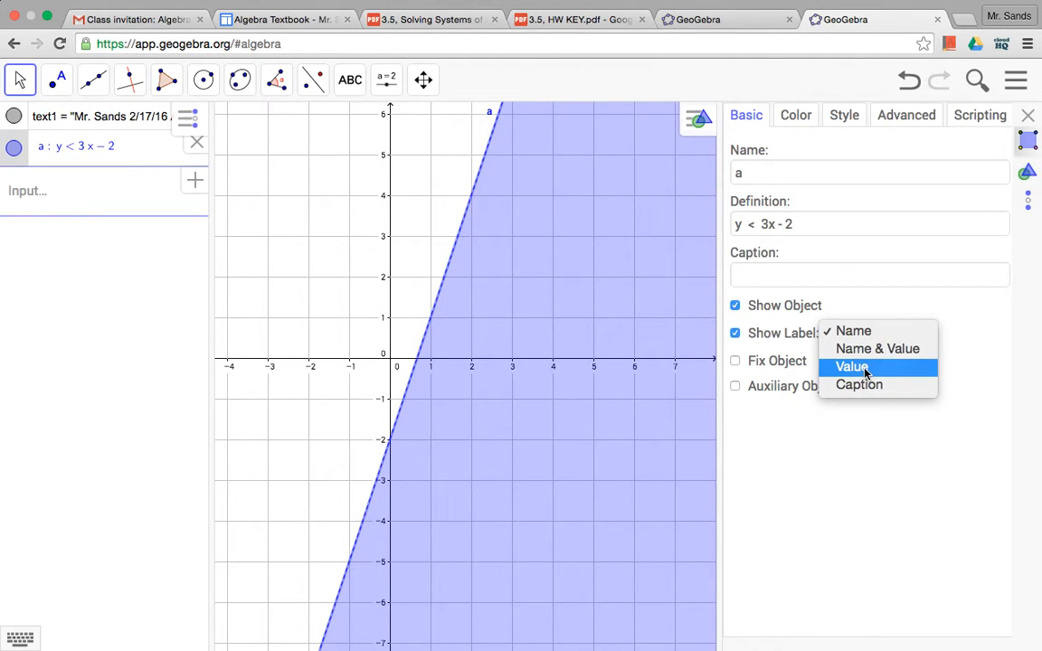
click(865, 369)
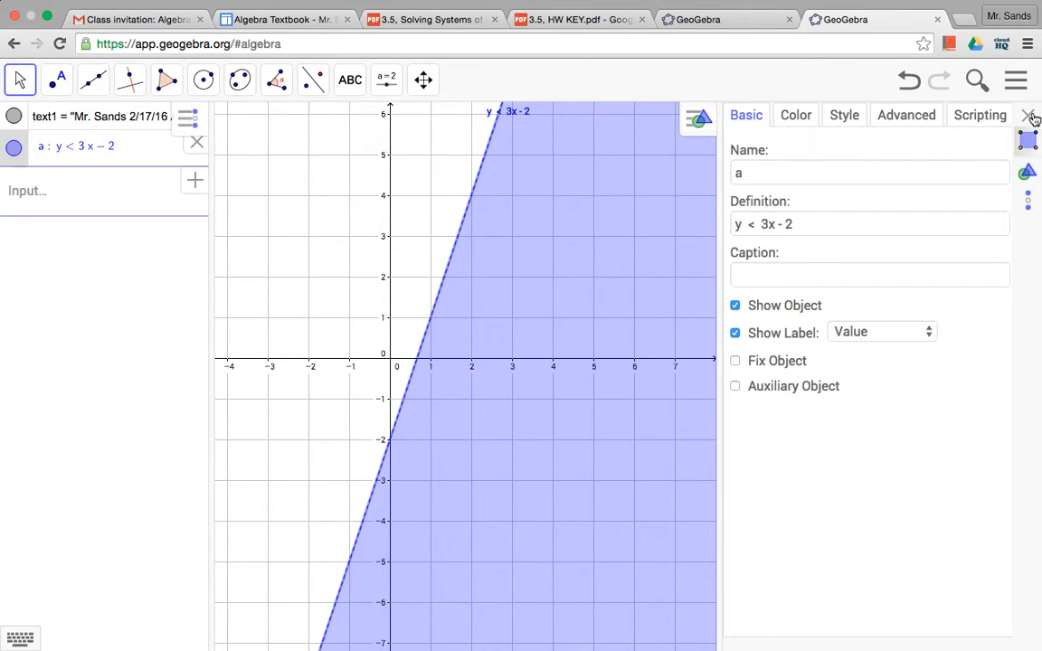
click(1028, 115)
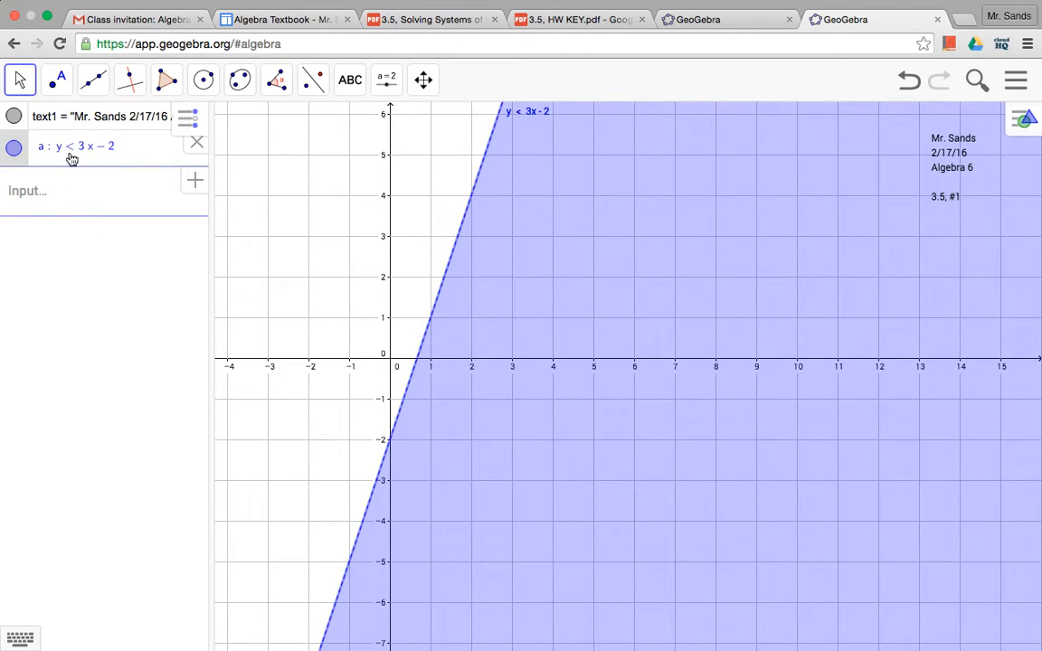
Step: Open the on-screen math keyboard for a new input row and look up problem 1's second inequality in the PDF
click(37, 201)
click(24, 641)
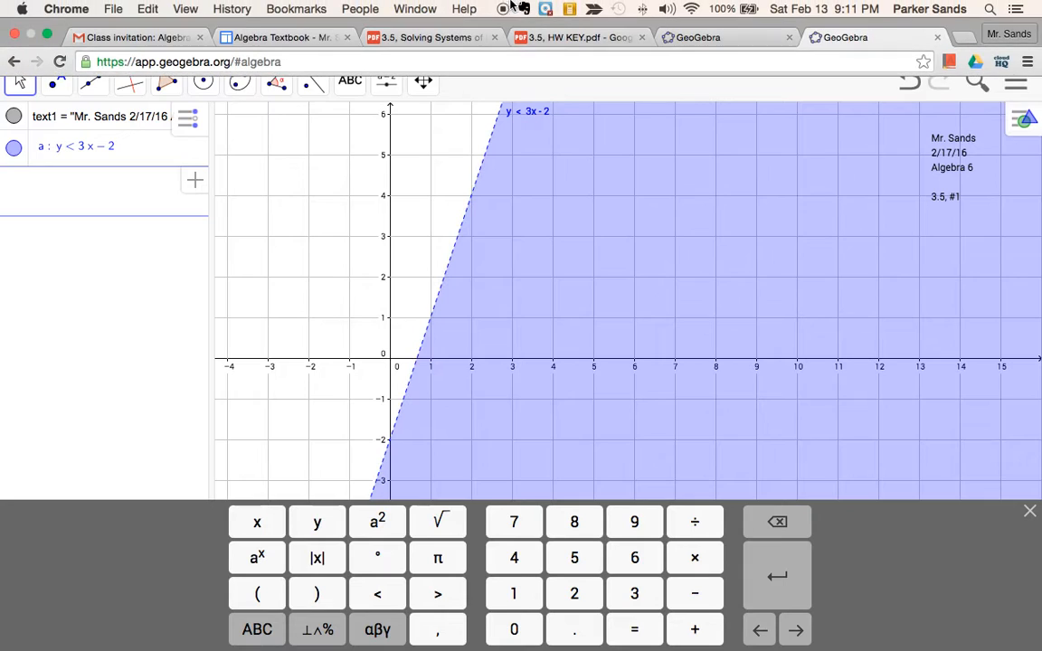
click(433, 40)
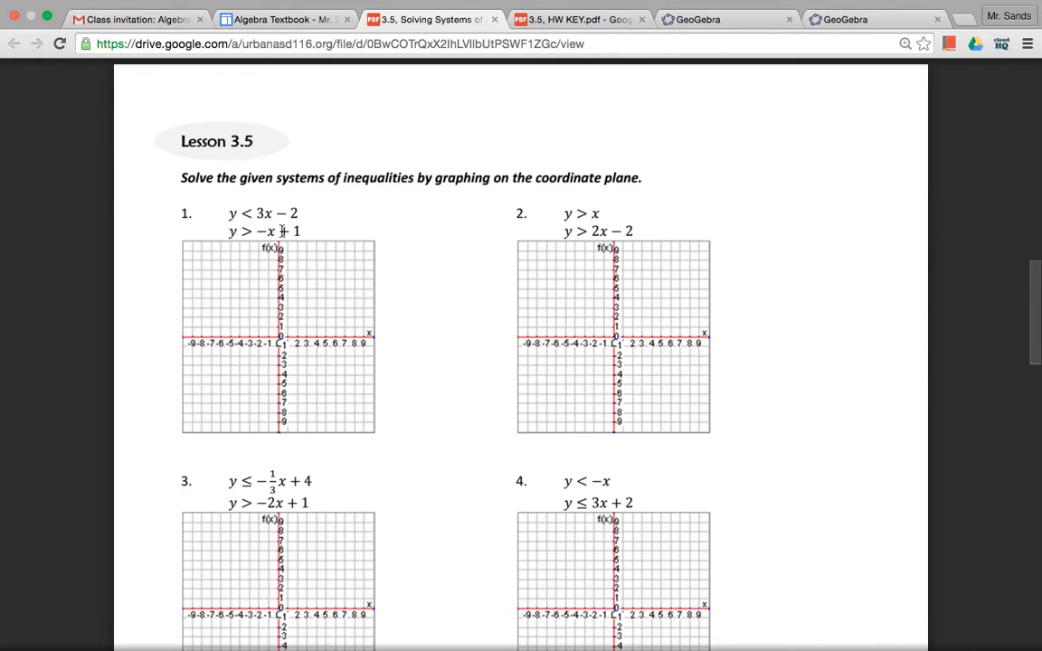
click(275, 20)
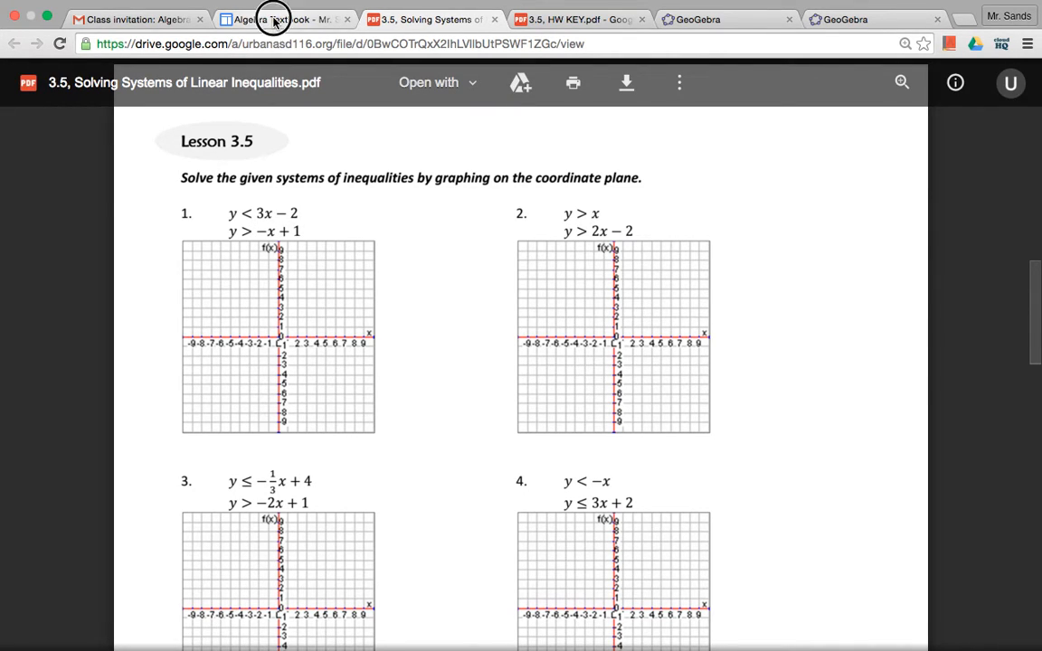
click(751, 20)
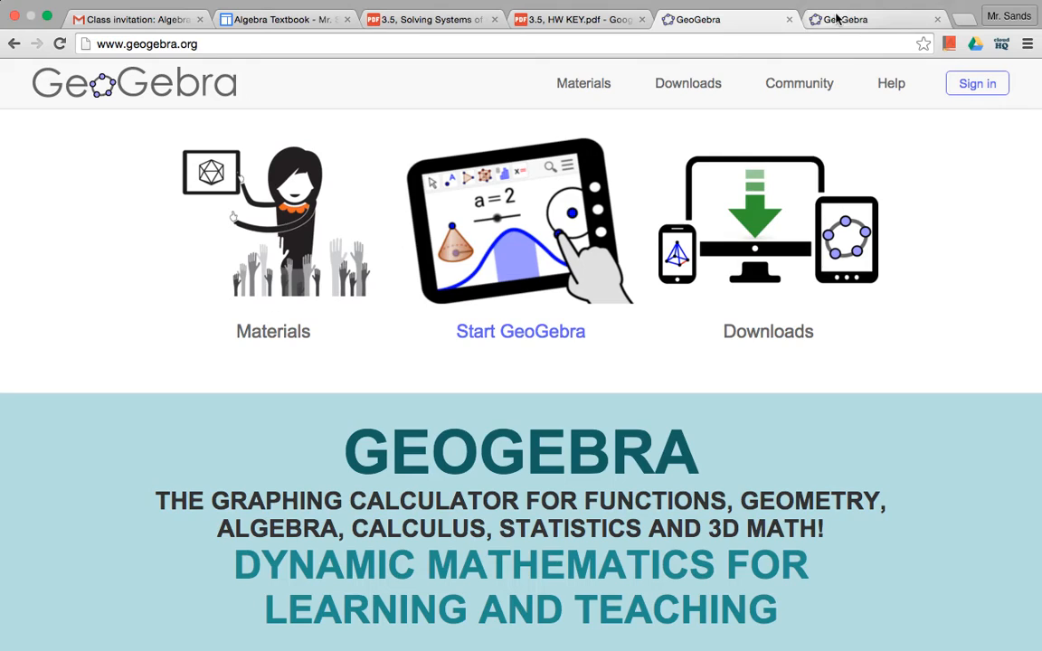
click(836, 19)
text(y )
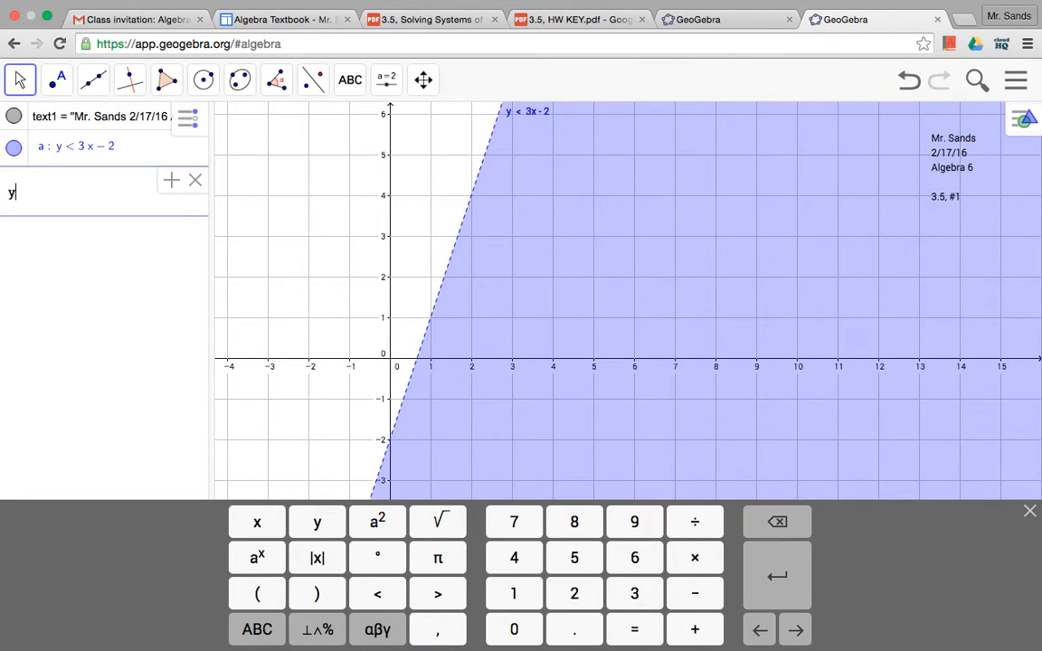
text(>)
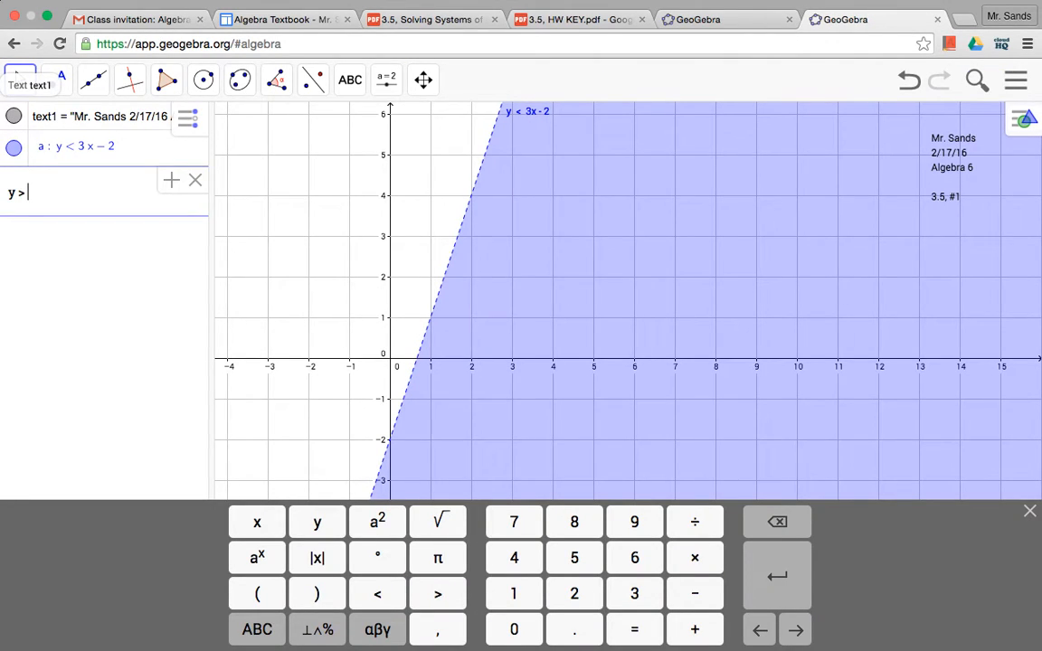
key(BackSpace)
key(BackSpace)
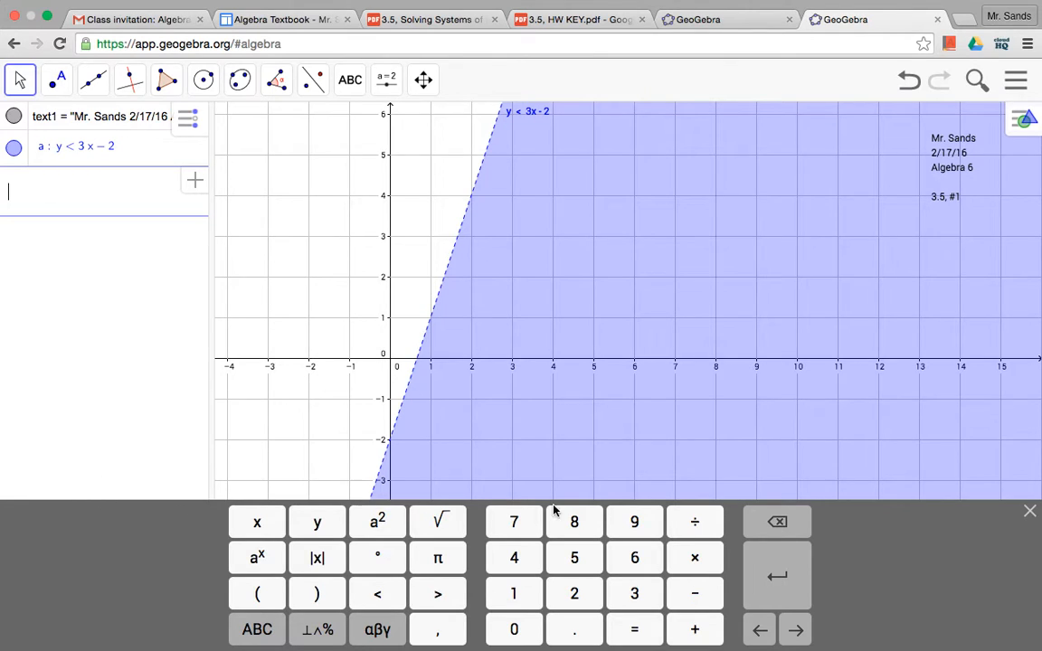
Step: Graph the inequality y > -x + 1 using the on-screen math keyboard, and close that keyboard
click(319, 523)
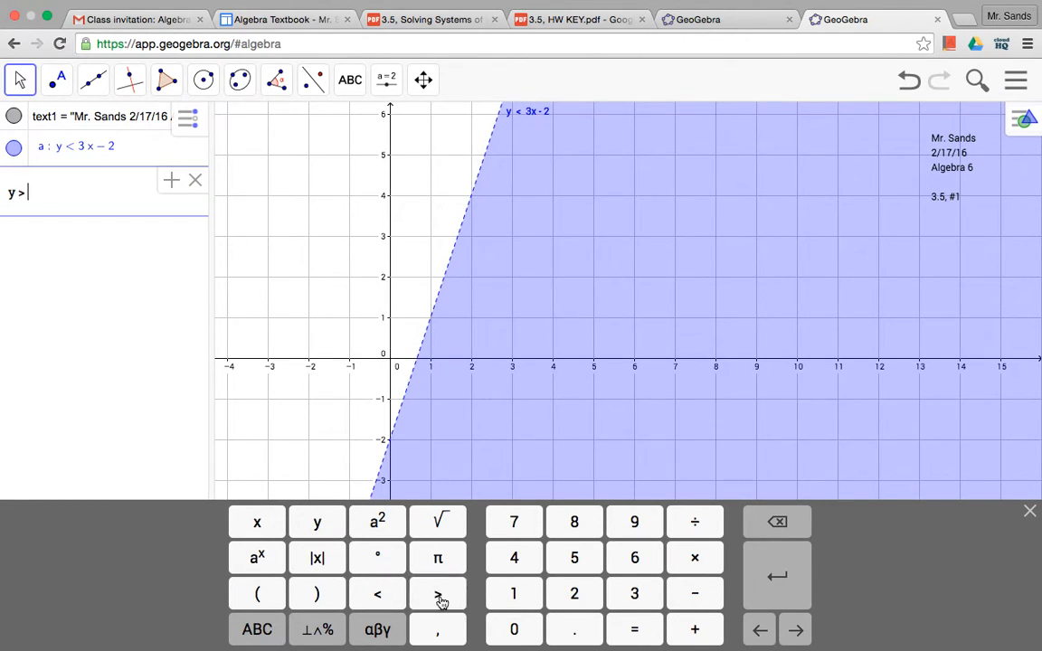
click(695, 595)
click(257, 522)
click(443, 20)
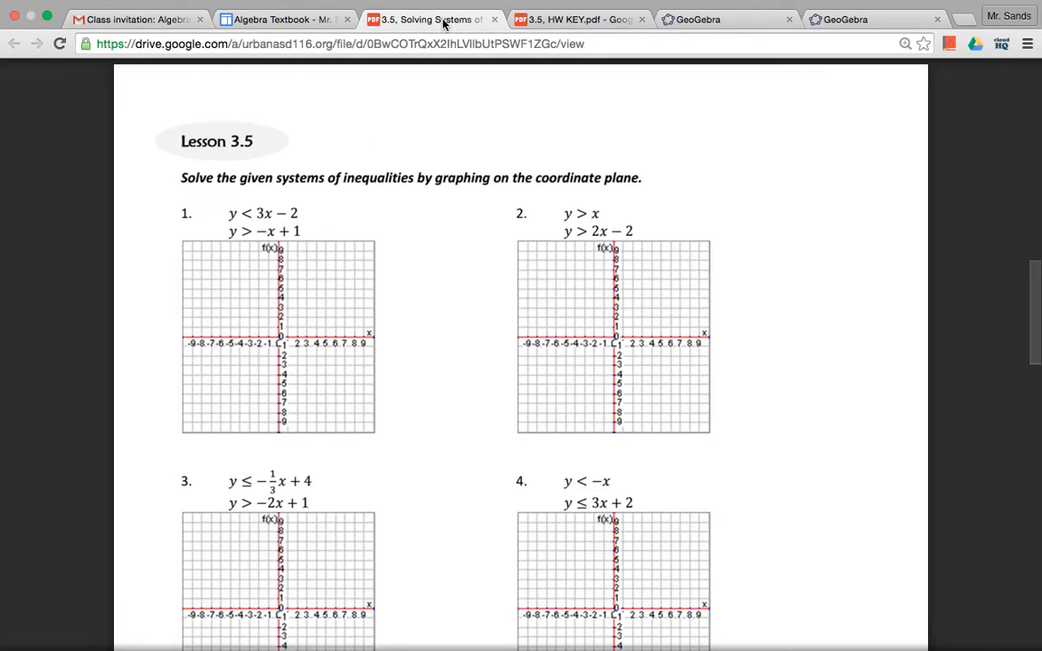
click(826, 19)
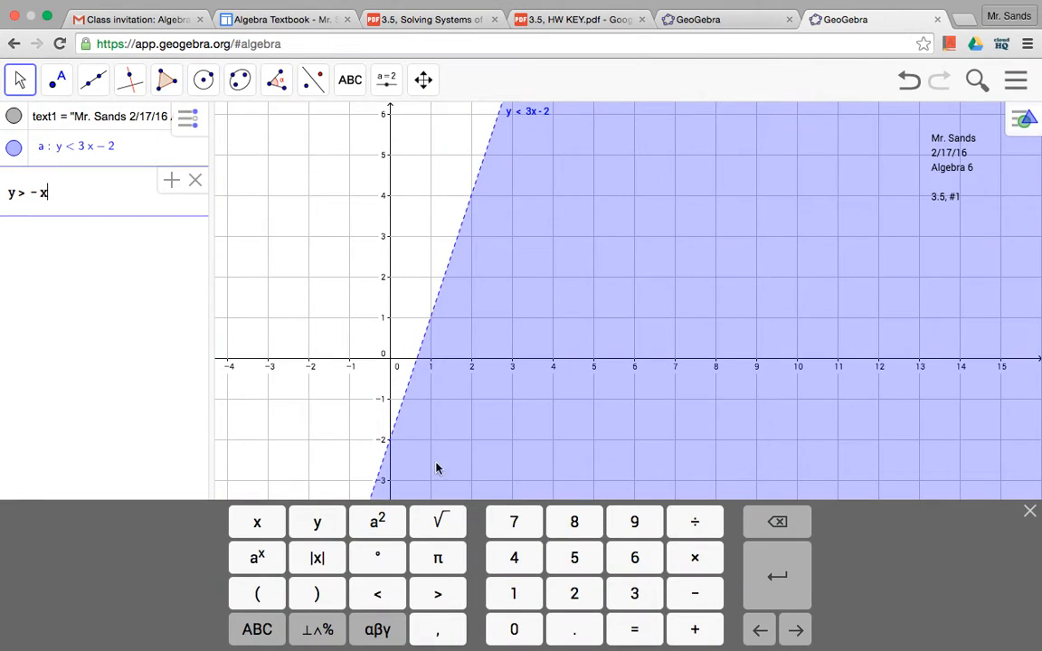
click(695, 629)
click(512, 597)
click(778, 579)
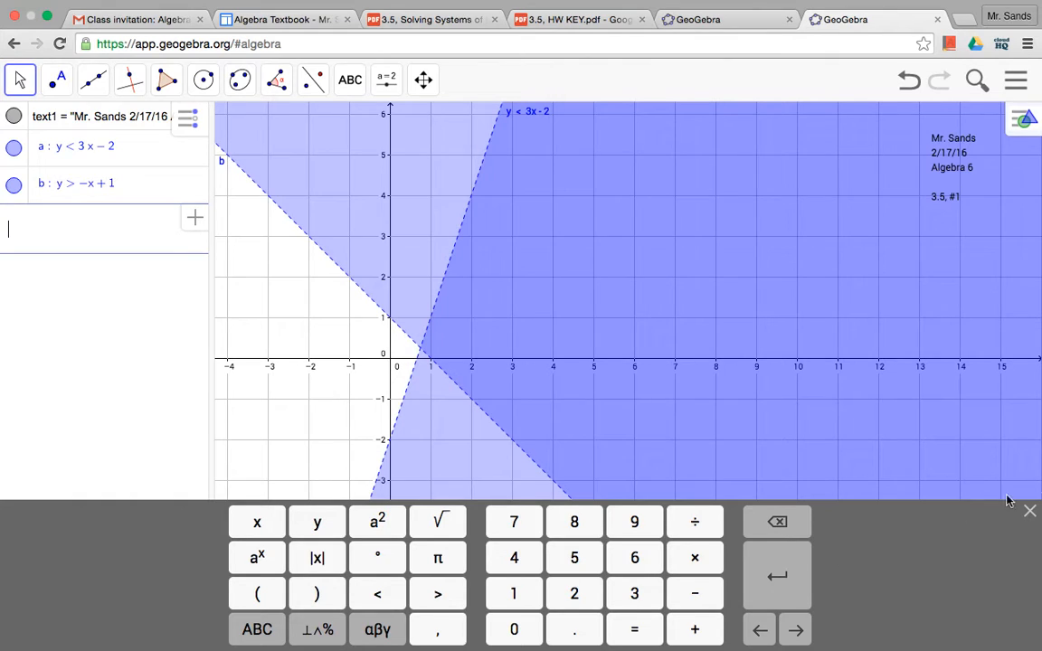
click(1029, 513)
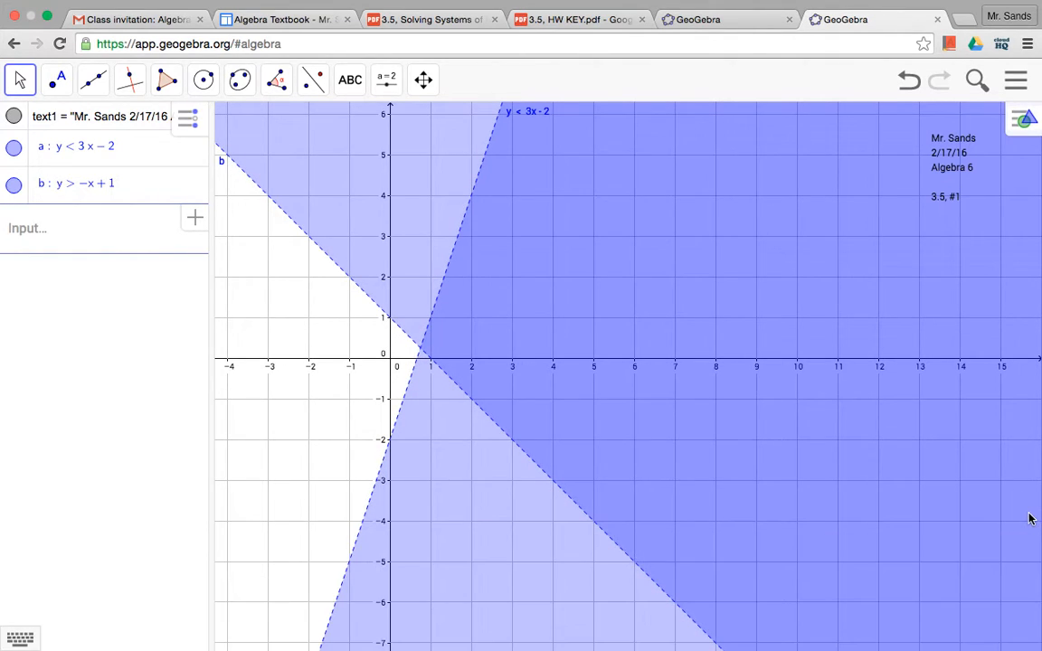
Step: Compare the graph with problem 1 in the answer key, hiding and showing y > -x + 1 repeatedly to identify its shading
click(556, 20)
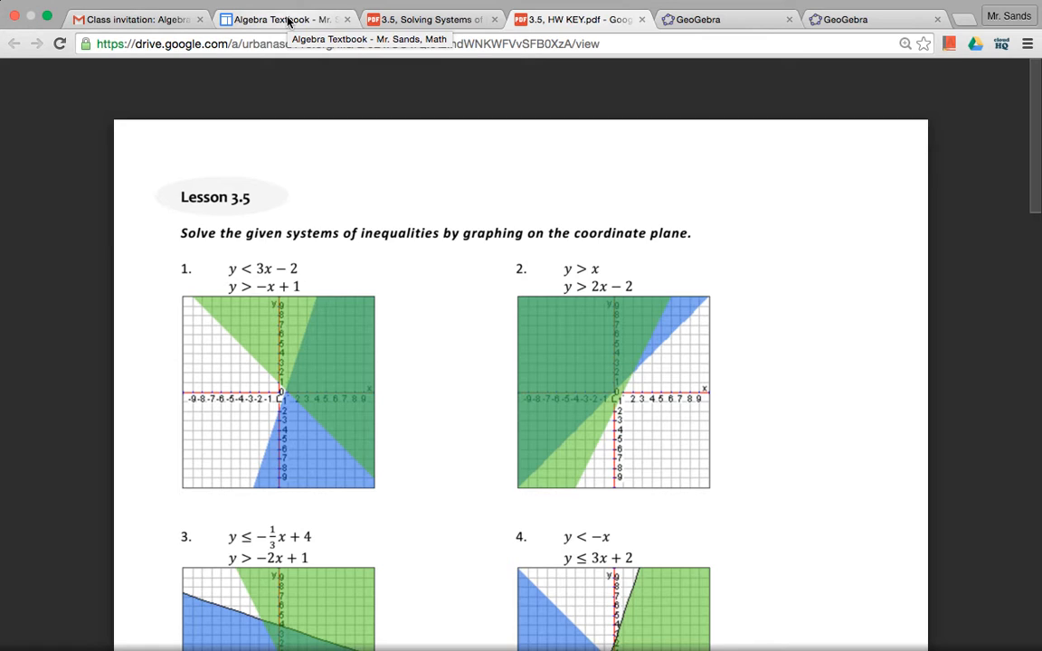
click(863, 19)
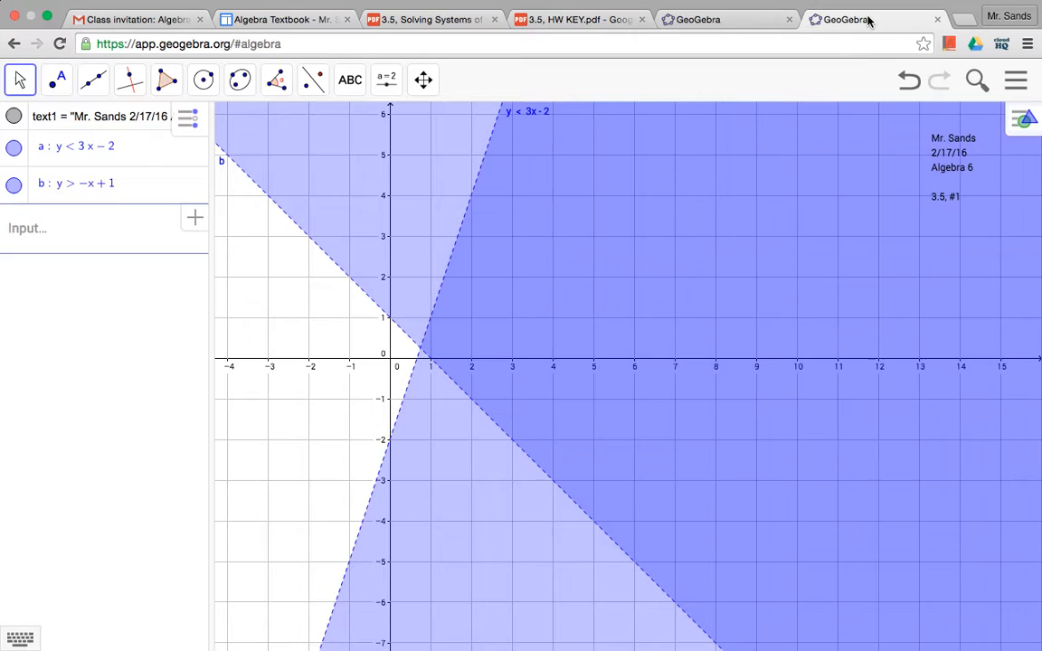
click(13, 186)
click(14, 186)
click(14, 187)
click(13, 186)
click(14, 186)
click(13, 187)
click(14, 187)
click(14, 187)
click(13, 186)
click(13, 186)
Step: Change the color of the inequality y > -x + 1 to green, trying other swatches before settling on it
click(90, 188)
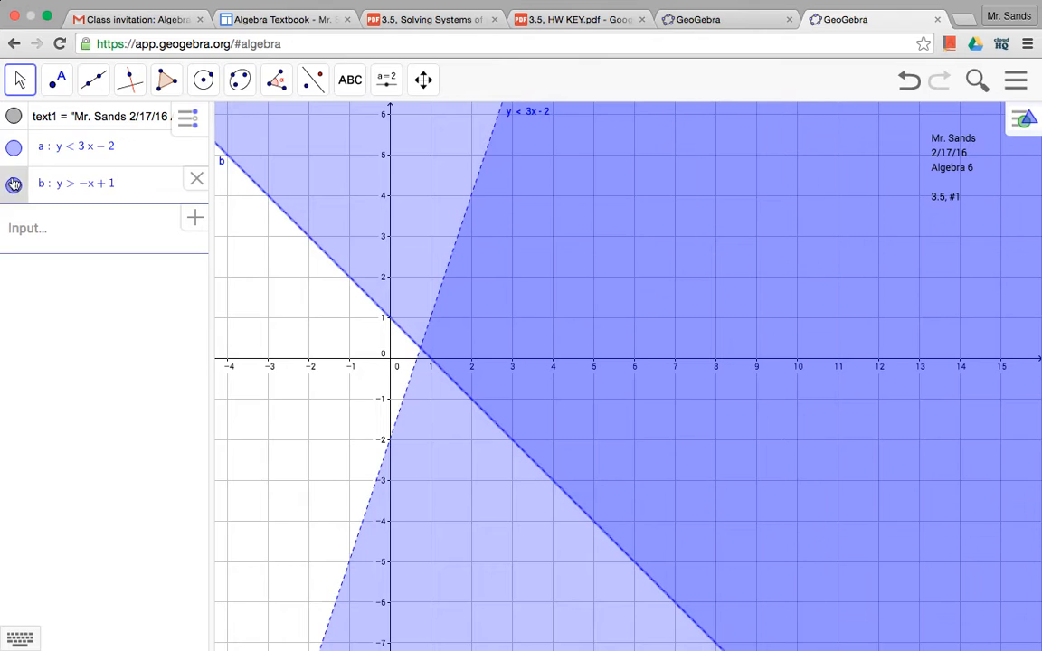
click(1024, 115)
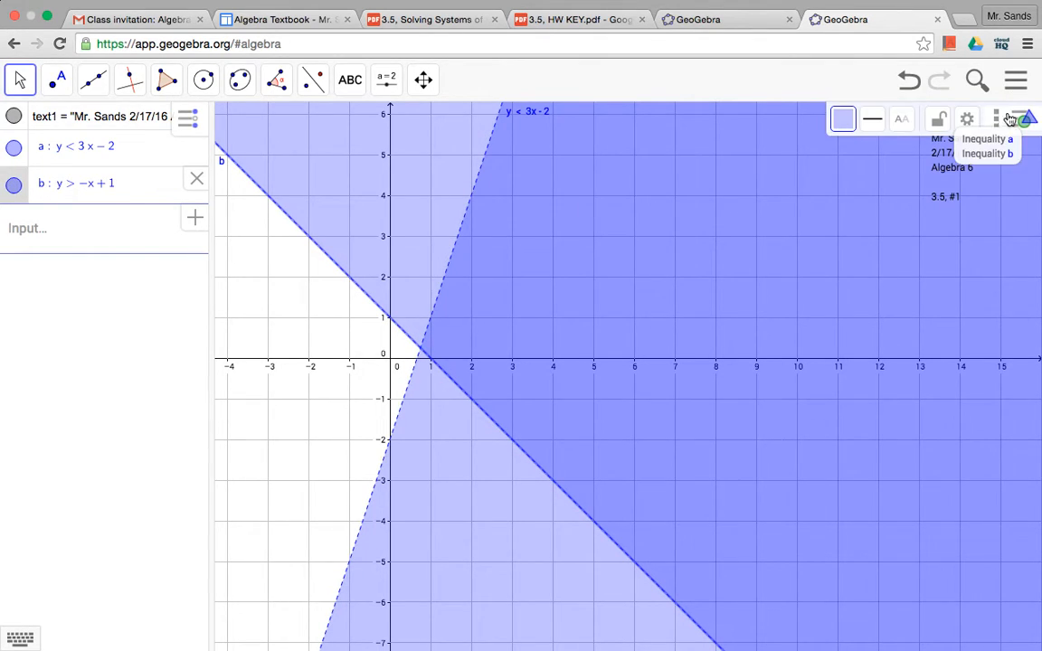
click(844, 122)
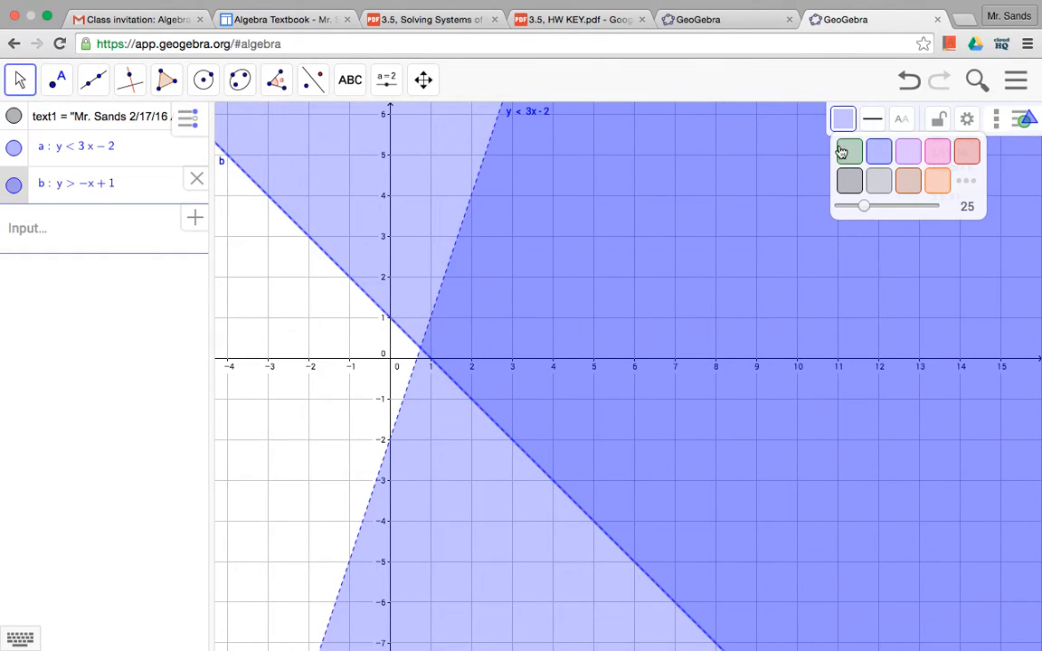
click(851, 154)
click(959, 151)
click(939, 154)
click(857, 154)
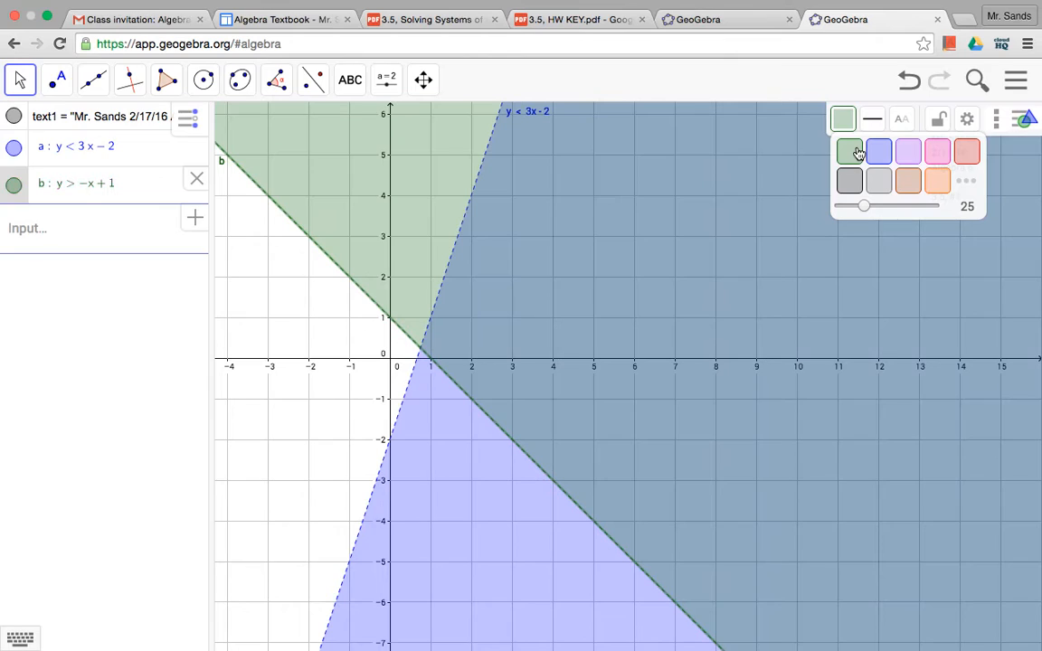
Step: Label the inequality y > -x + 1 with its value instead of its name in the object properties
click(1025, 120)
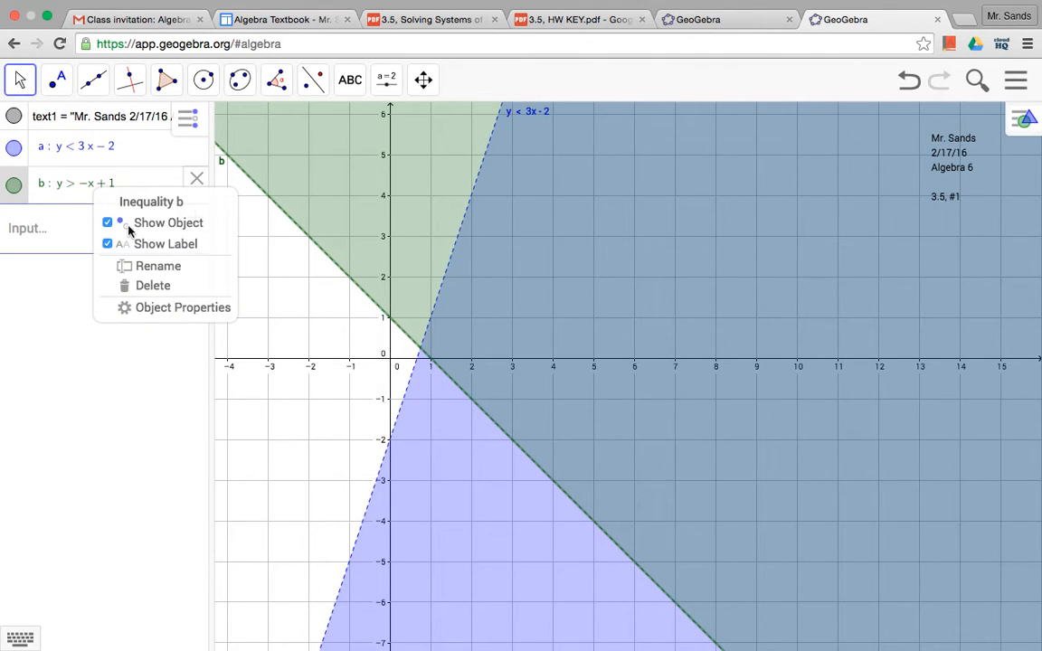
click(177, 308)
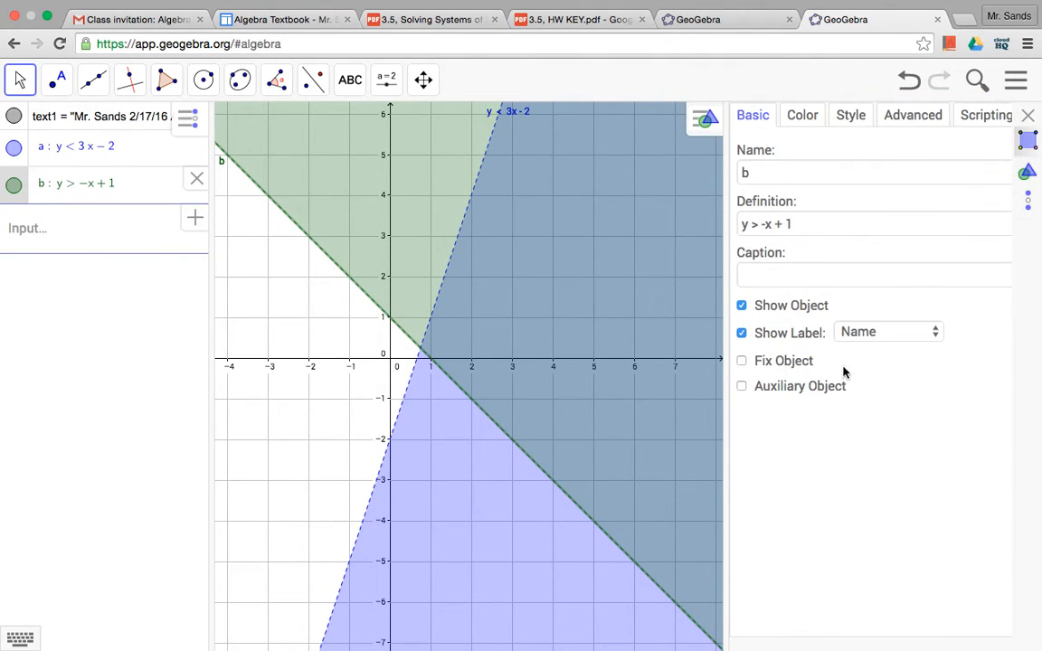
click(877, 333)
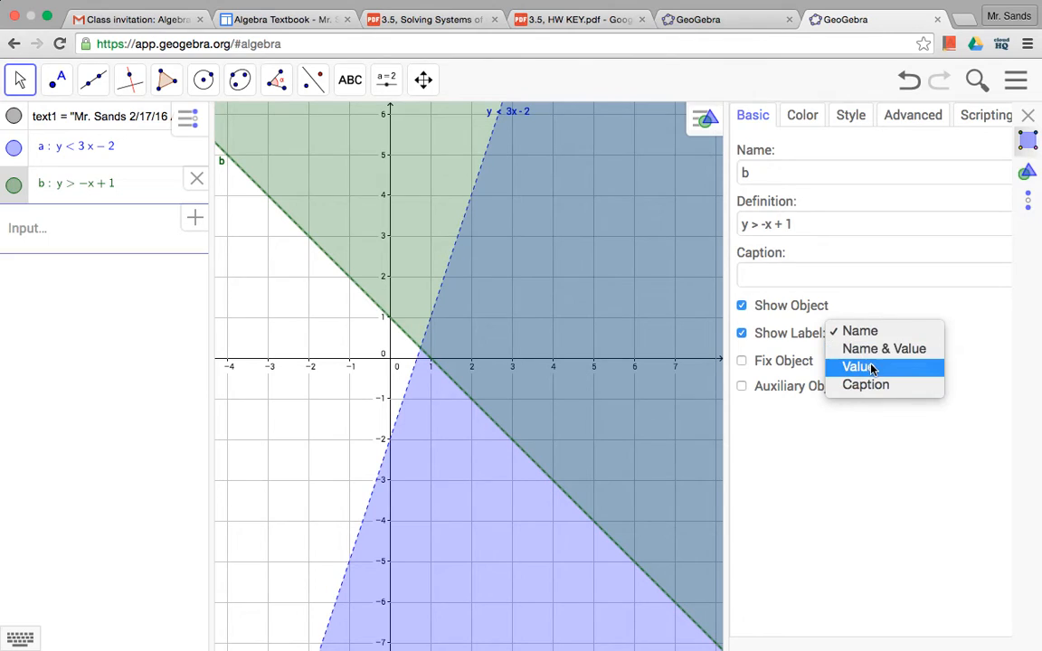
click(857, 366)
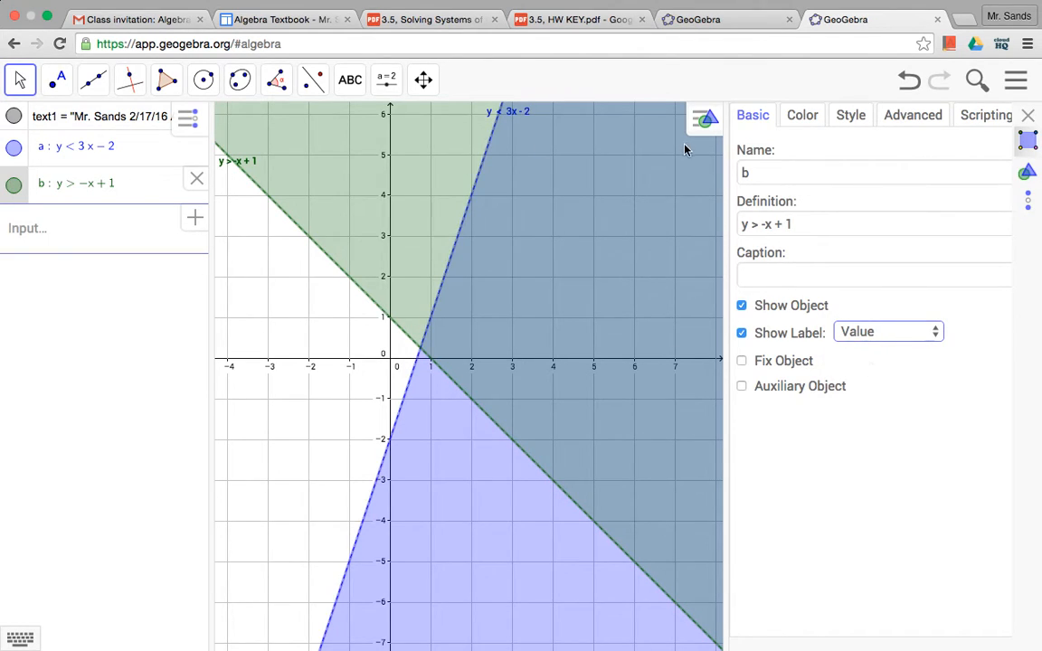
click(1028, 115)
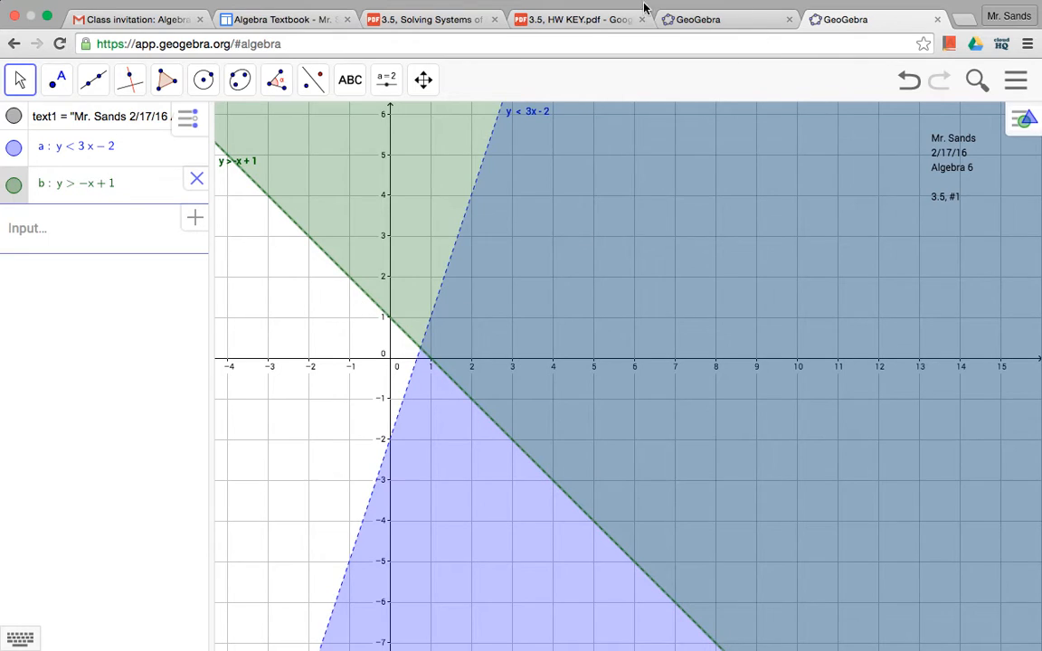
Step: Compare the graph with problem 1 in the answer key, and try shifting the graph with Move Graphics View
click(588, 22)
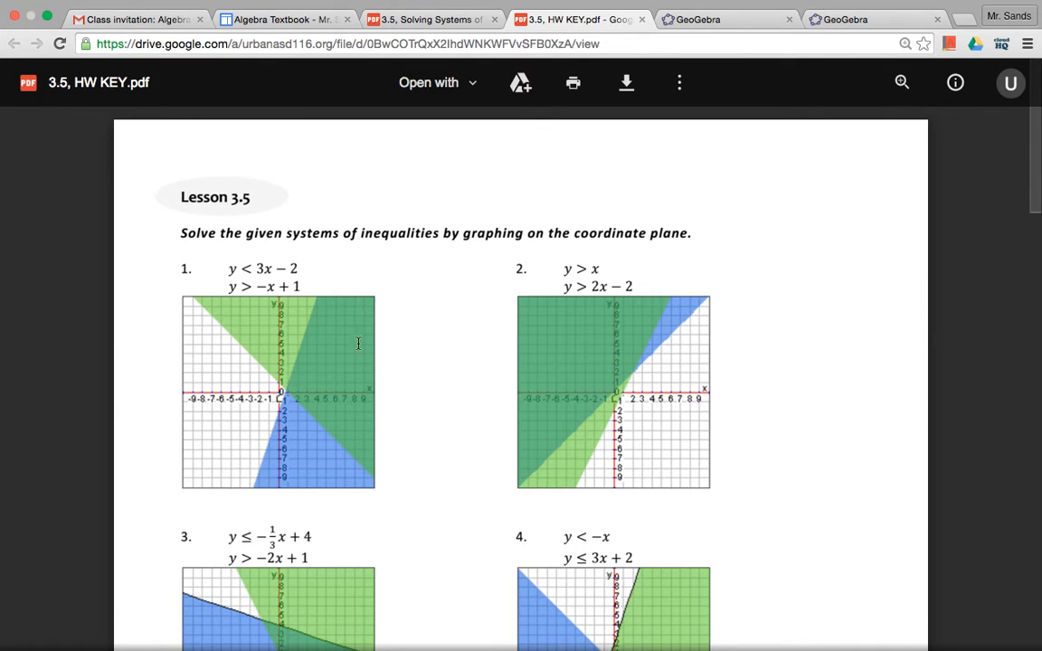
click(834, 20)
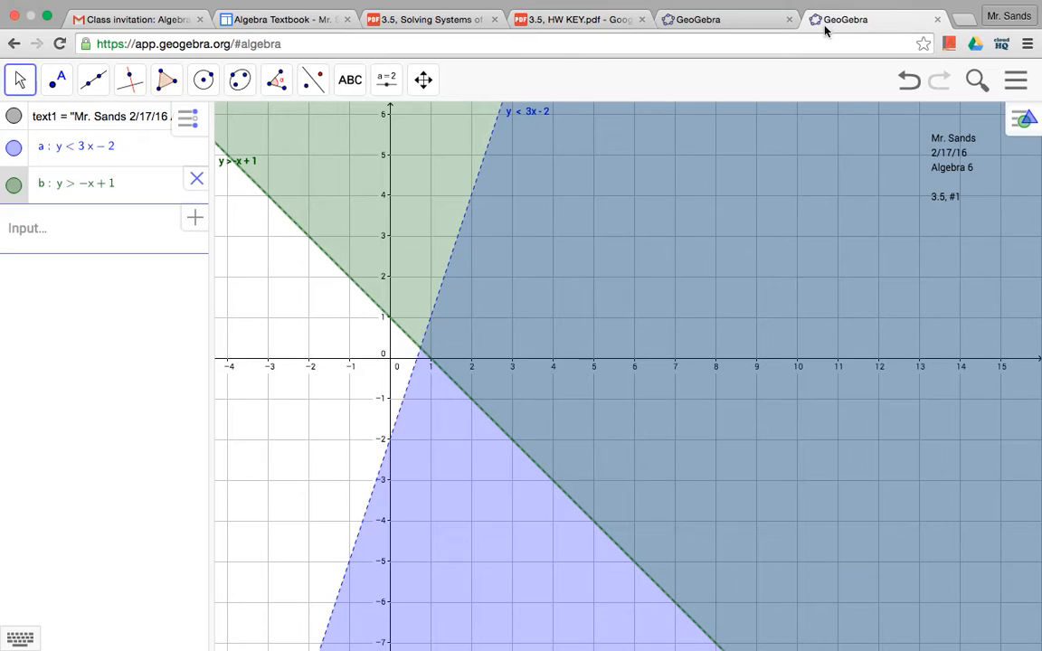
click(422, 79)
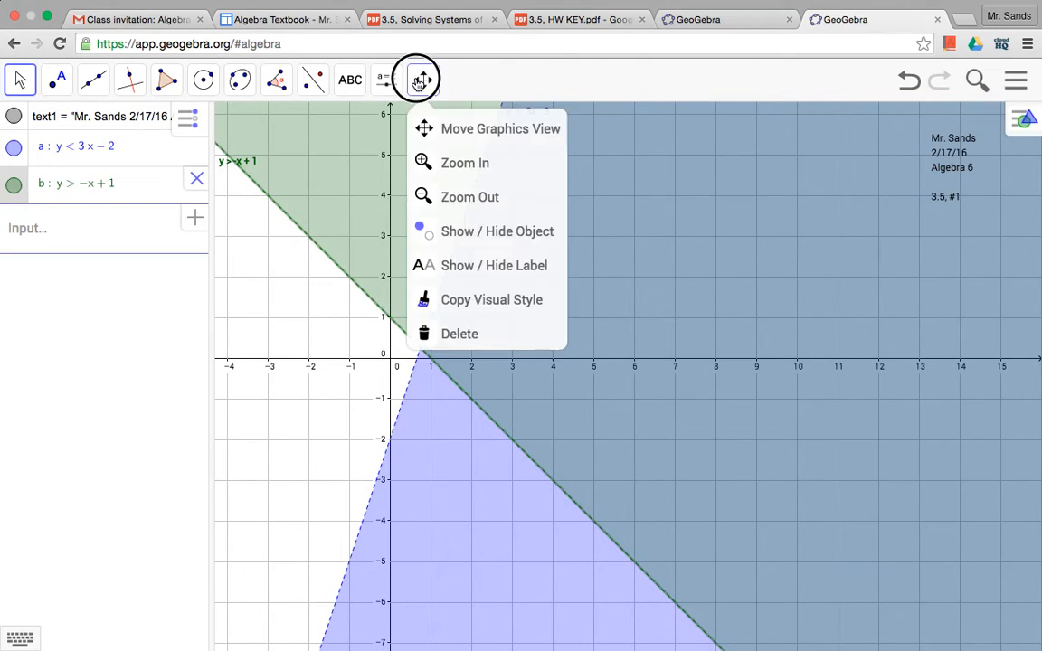
click(426, 127)
drag(525, 293, 586, 334)
drag(663, 319, 623, 263)
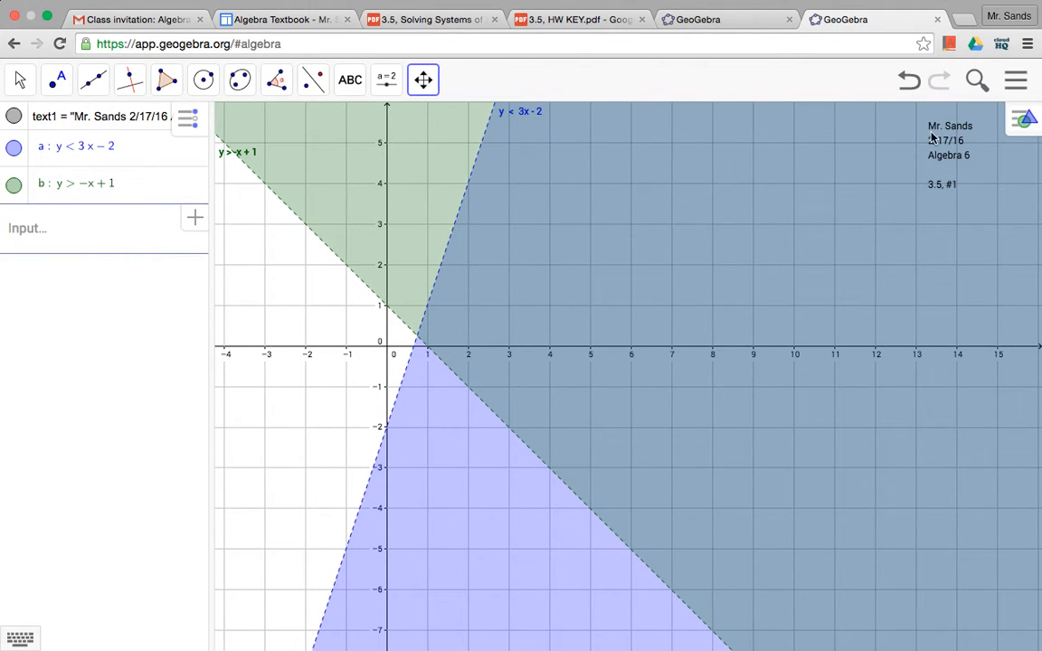
Step: Centre the coordinate axes in the graphics view and place the header text in the overlap region near x = 8, y = 5
drag(949, 133, 875, 136)
click(20, 79)
drag(935, 170, 643, 214)
click(422, 79)
click(551, 205)
drag(549, 254, 755, 255)
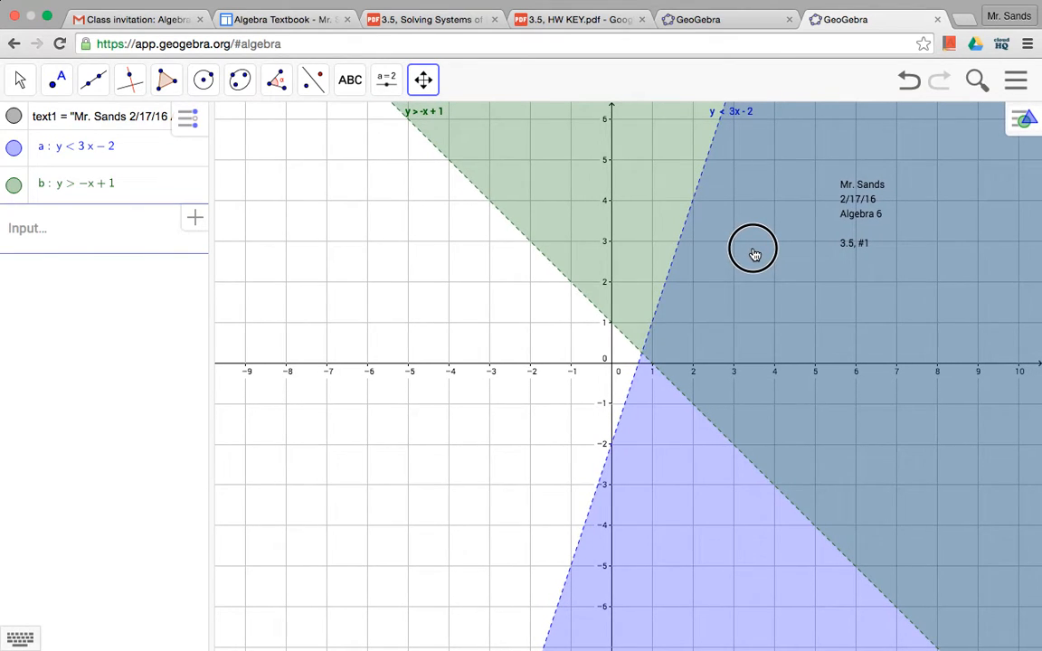
drag(865, 199, 867, 196)
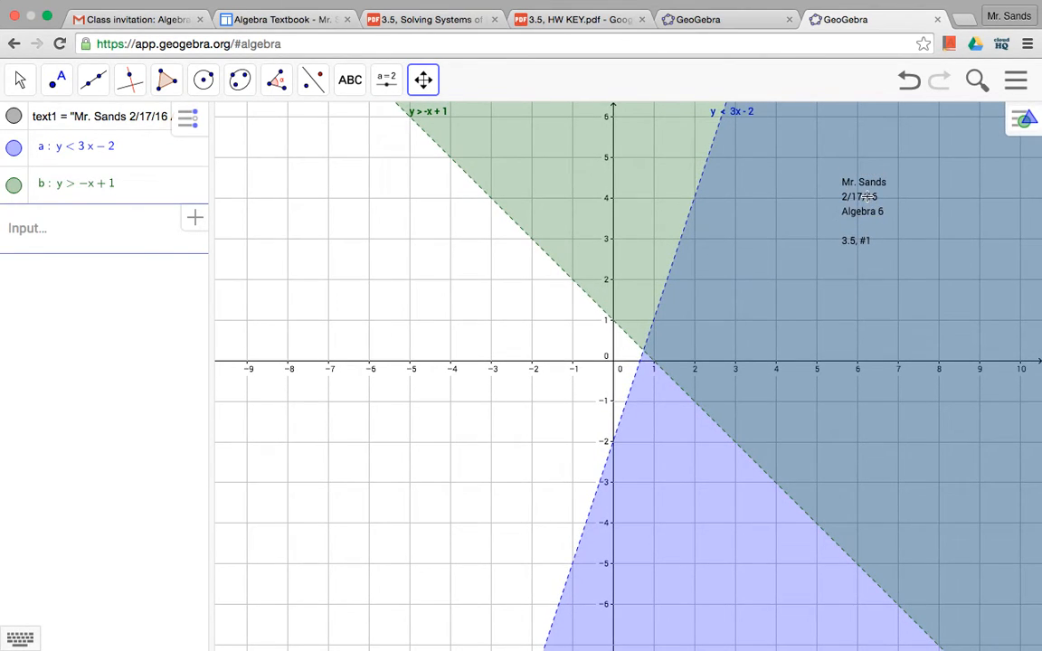
click(18, 78)
drag(868, 206, 945, 163)
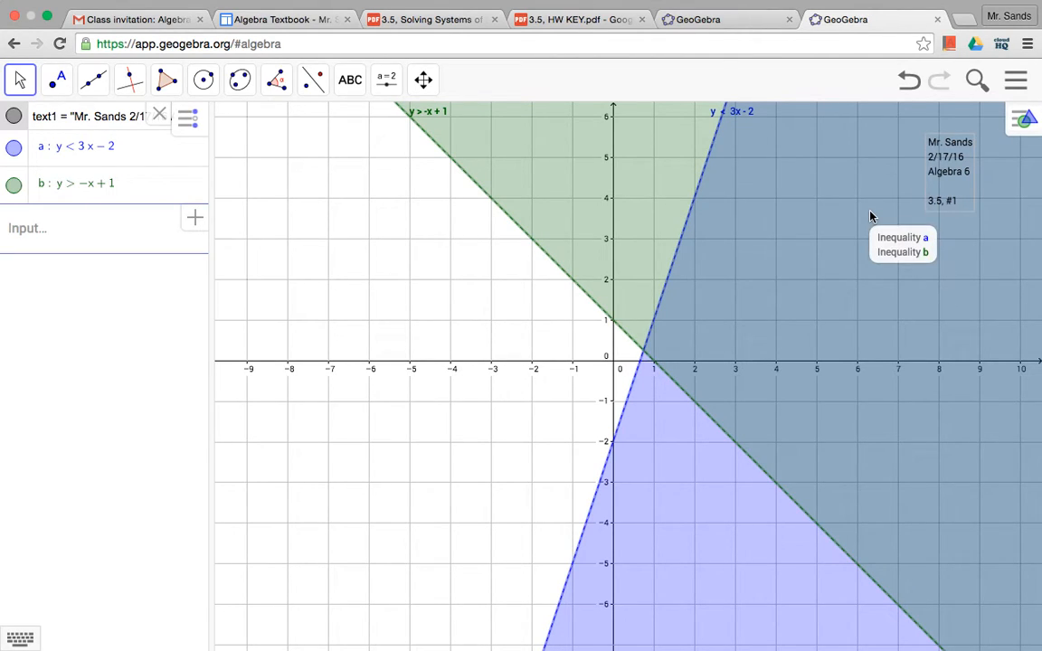
Step: Save the worksheet as private, titled with the author's name followed by "_3.5_#1"
click(1026, 121)
click(1026, 120)
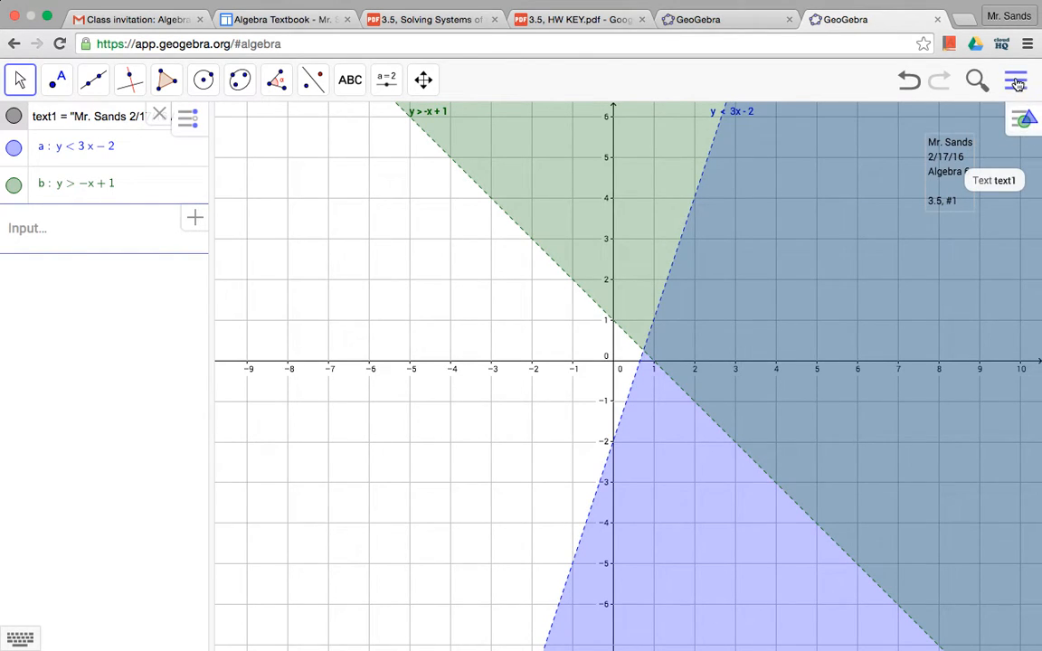
click(1016, 81)
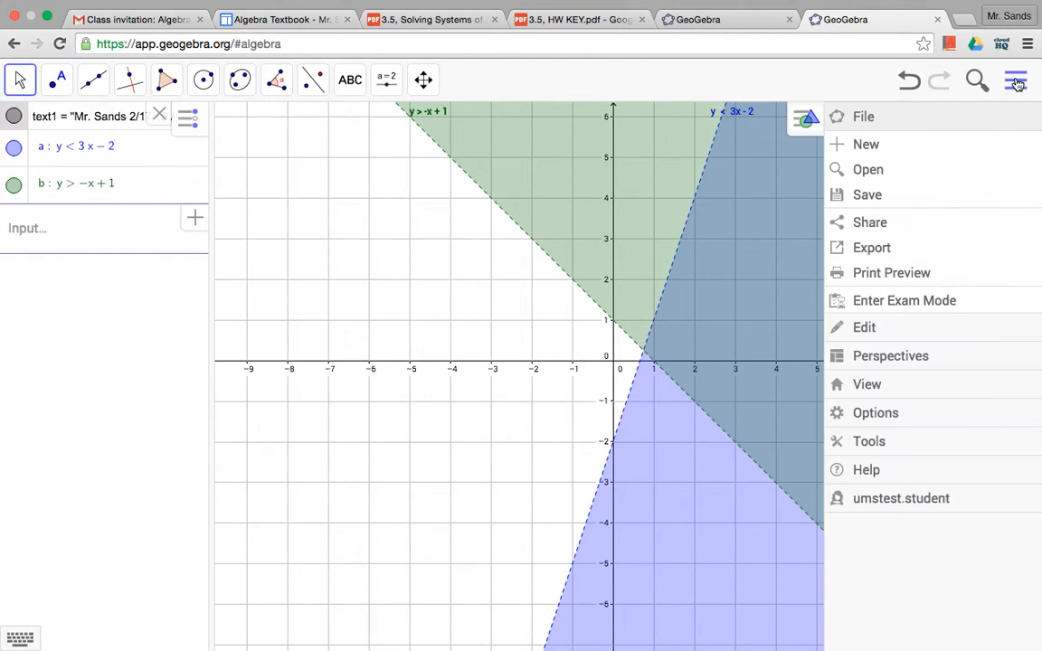
click(868, 202)
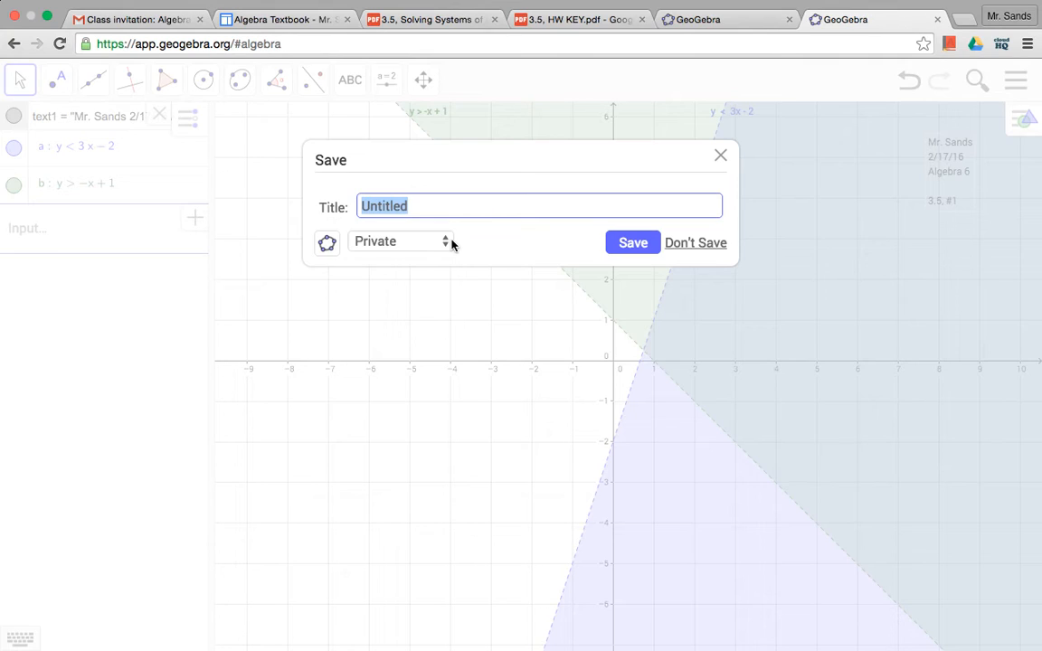
text(Mr.)
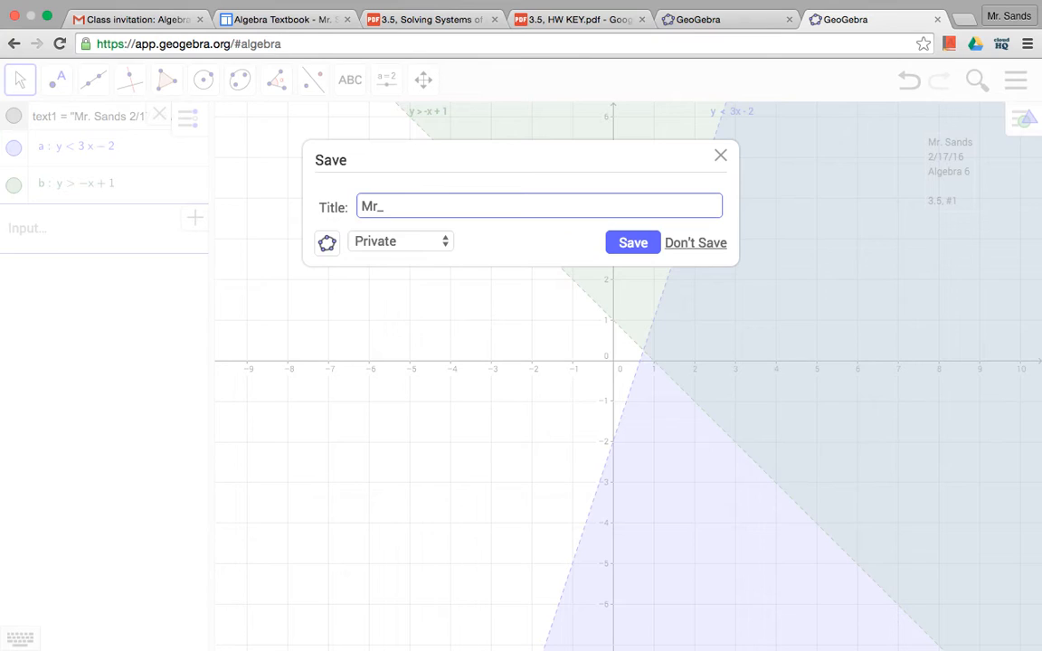
text(Sands_3.5_#1)
click(632, 242)
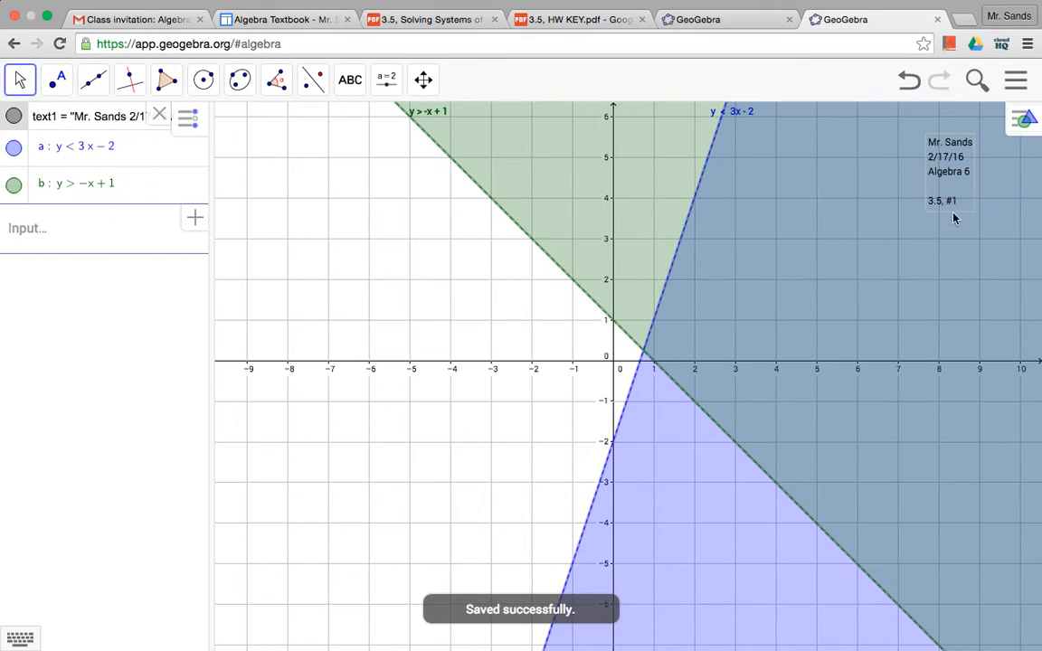
Step: Export the graph as a PNG picture named with the author's name followed by "_3.5_#1"
click(1016, 79)
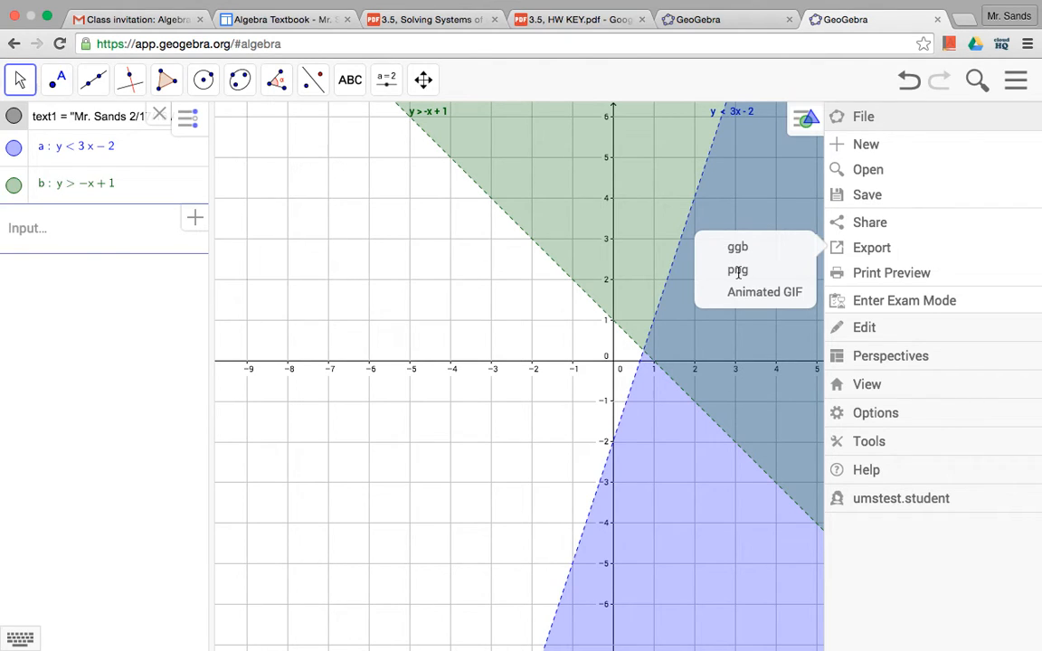
click(738, 271)
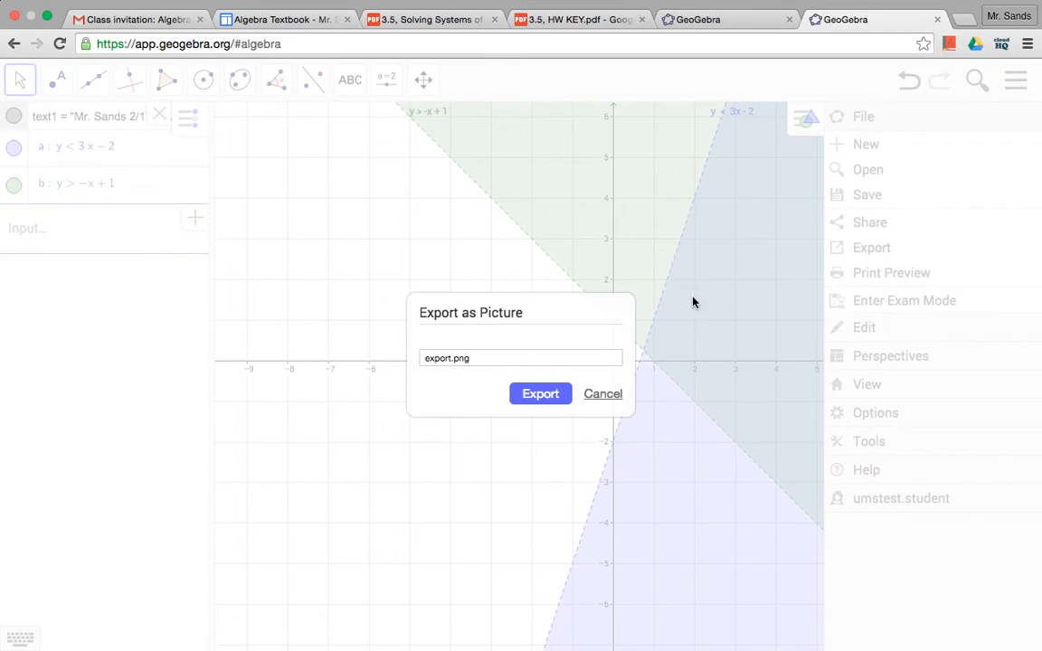
double_click(432, 357)
text(Mr )
text(Sands_3.5_#1)
click(541, 395)
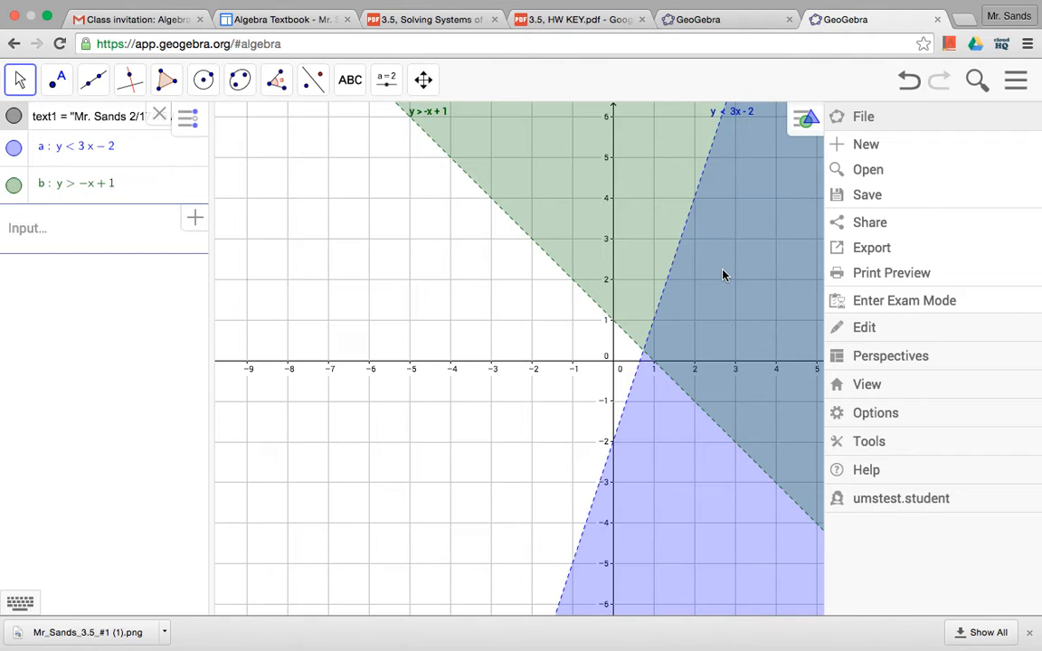
Step: Open Google Drive in a new browser tab through a search for "google drive" and dismiss the welcome and cloudHQ pop-ups
click(963, 20)
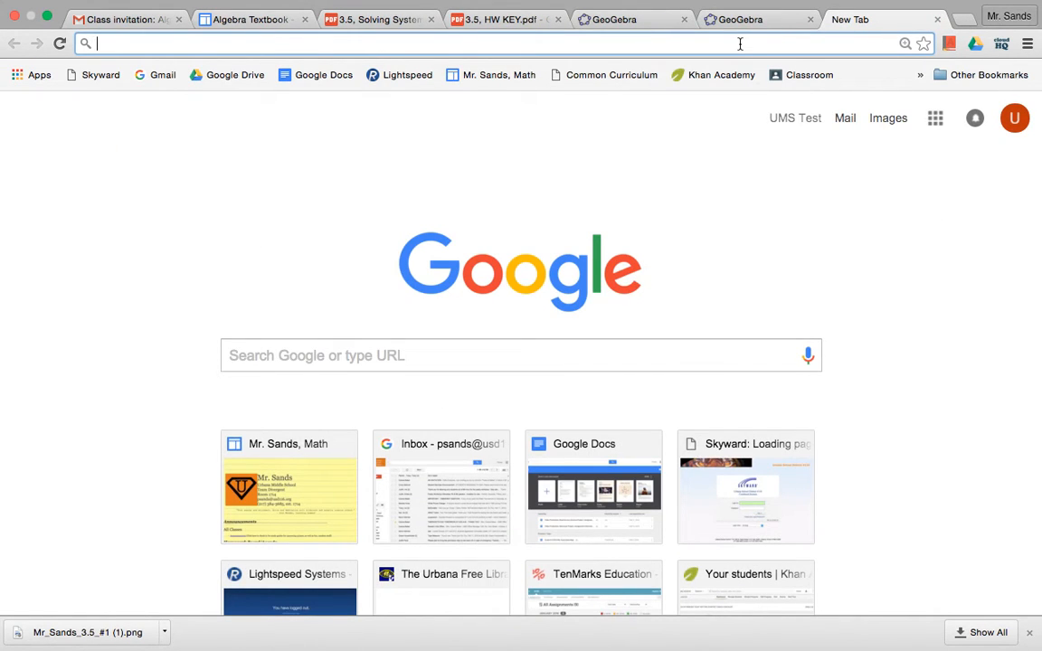
text(google drive)
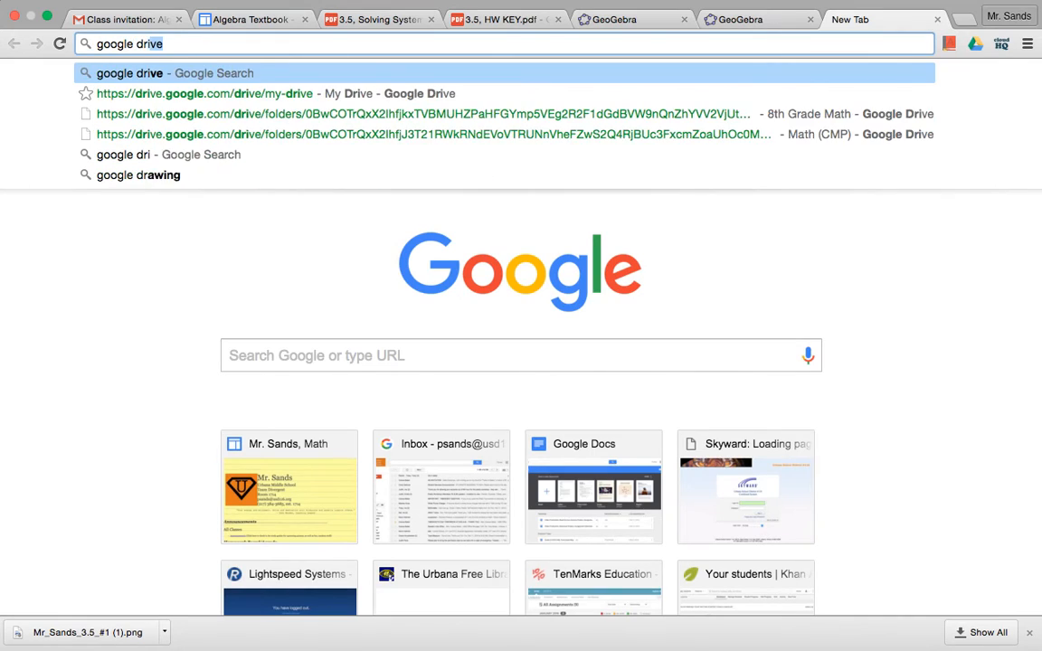
key(Return)
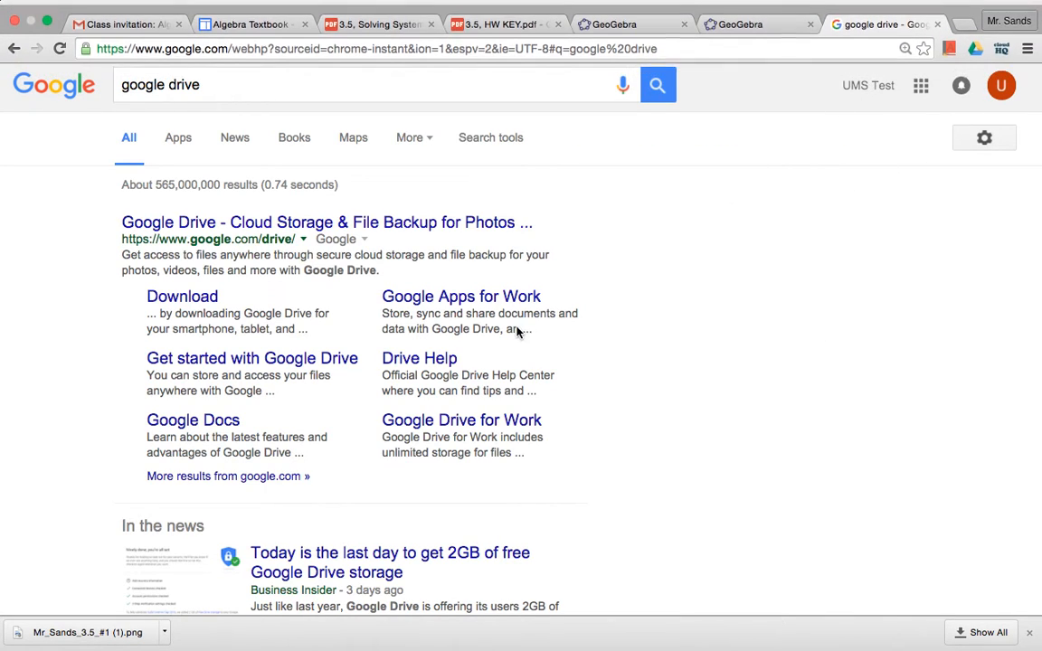
click(251, 224)
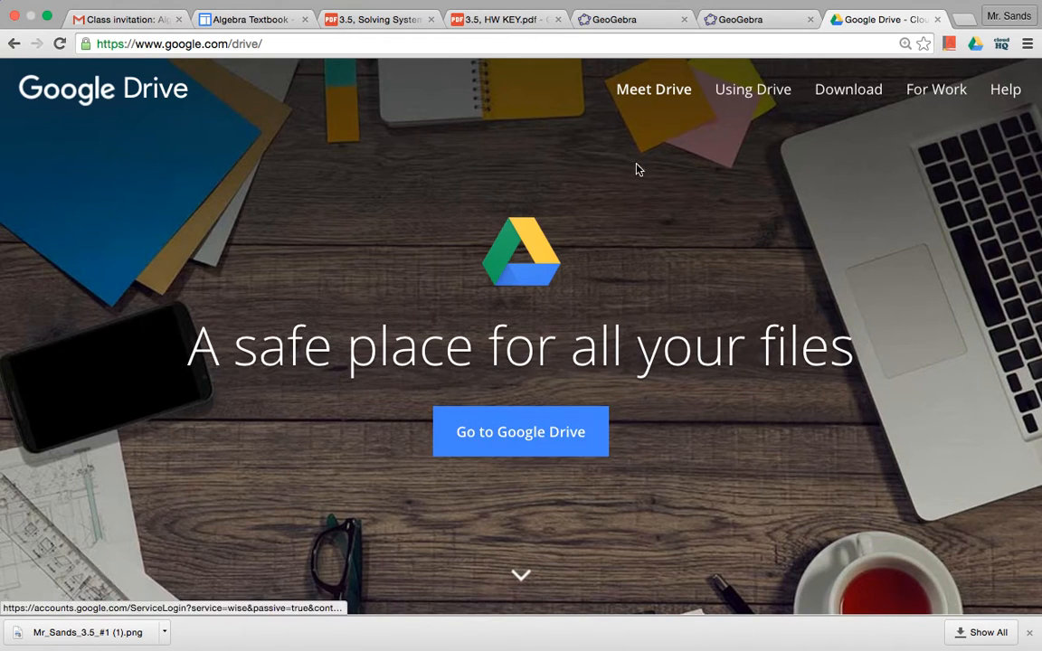
click(534, 434)
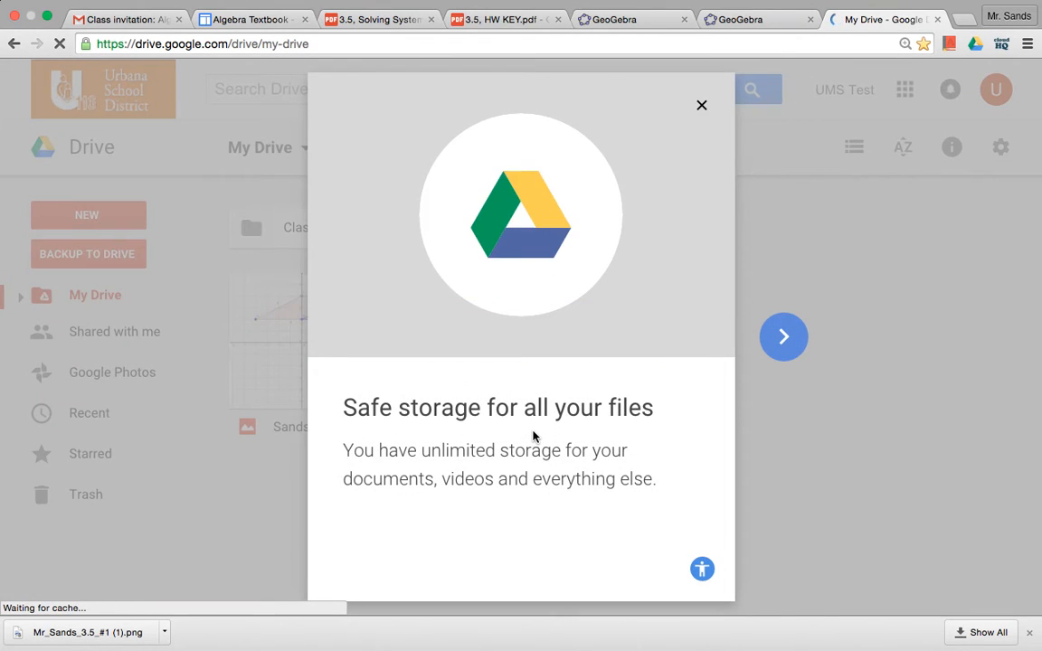
click(699, 108)
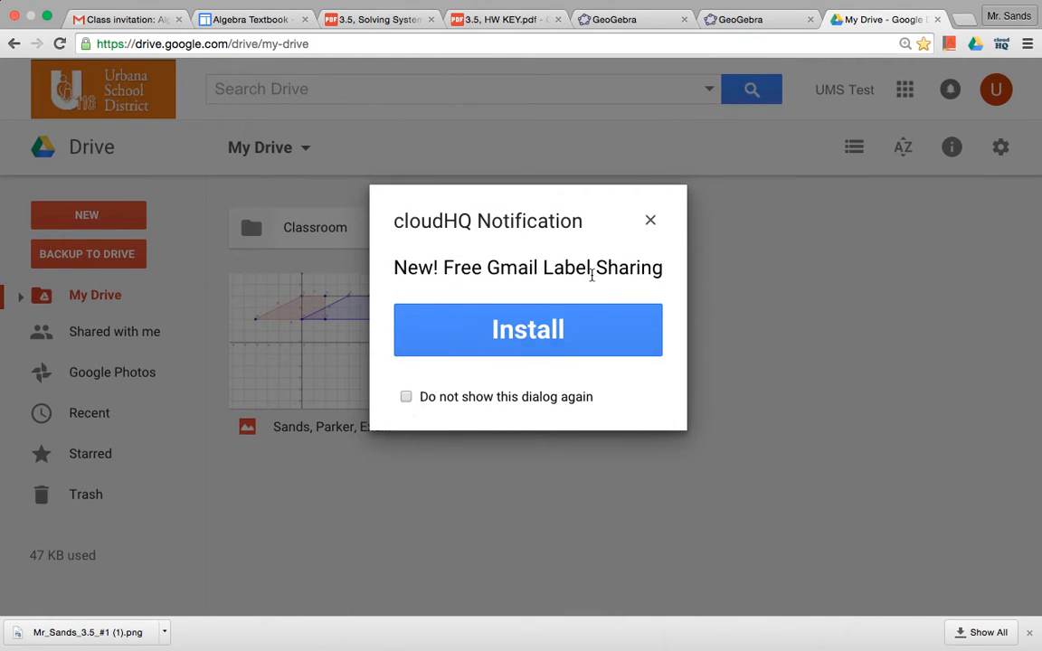
click(650, 221)
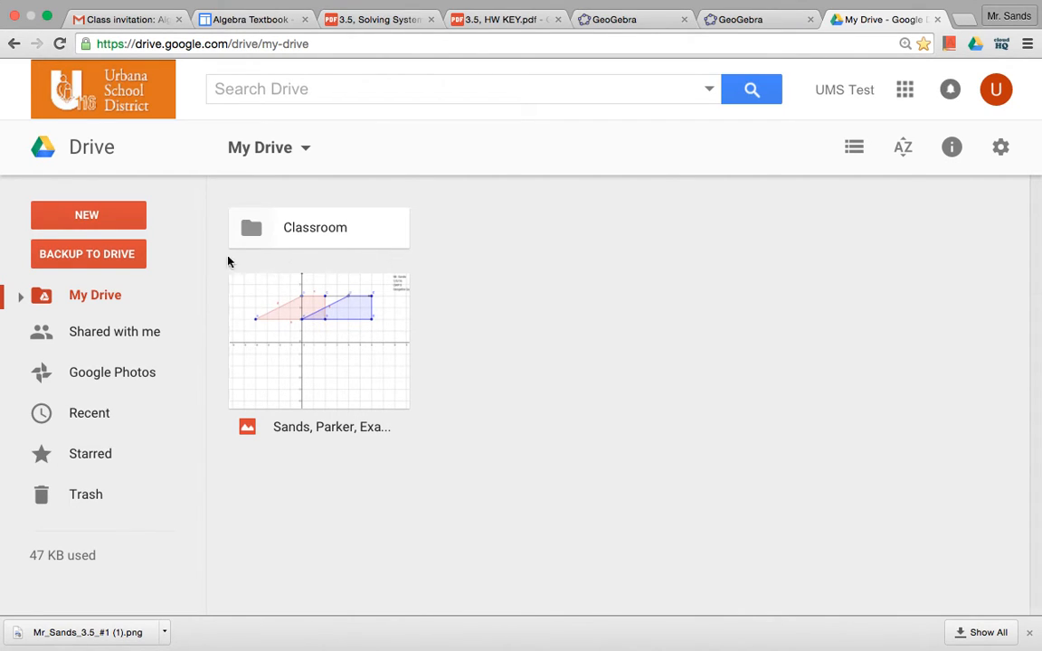
Step: Create a folder named "Algebra, 3.5 Linear Inequalities, GeoGebra Assignment" in My Drive
click(89, 222)
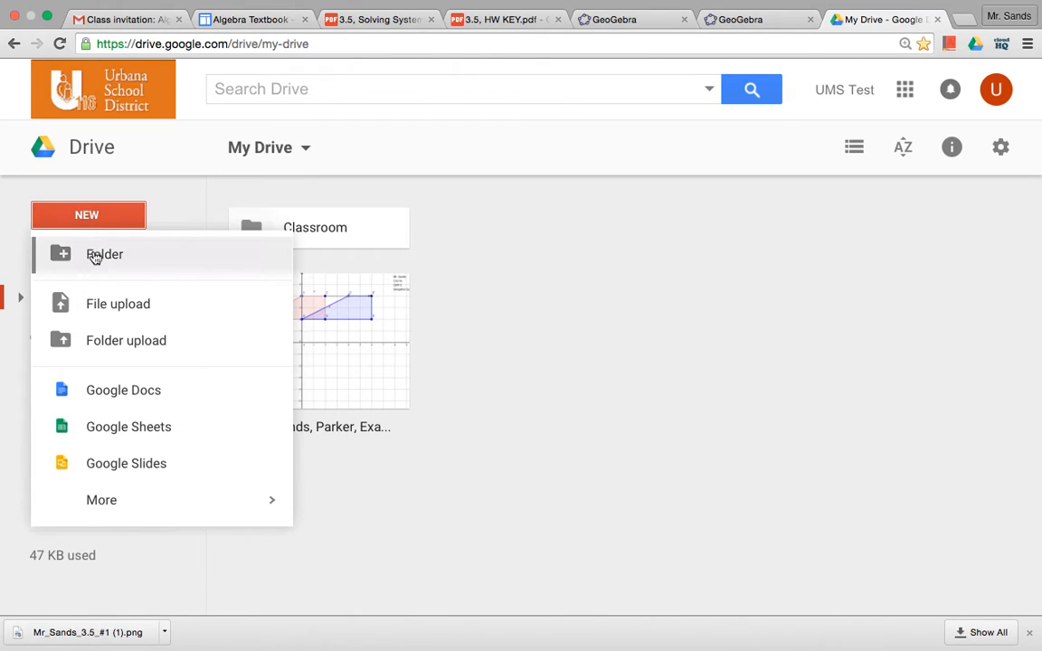
click(95, 256)
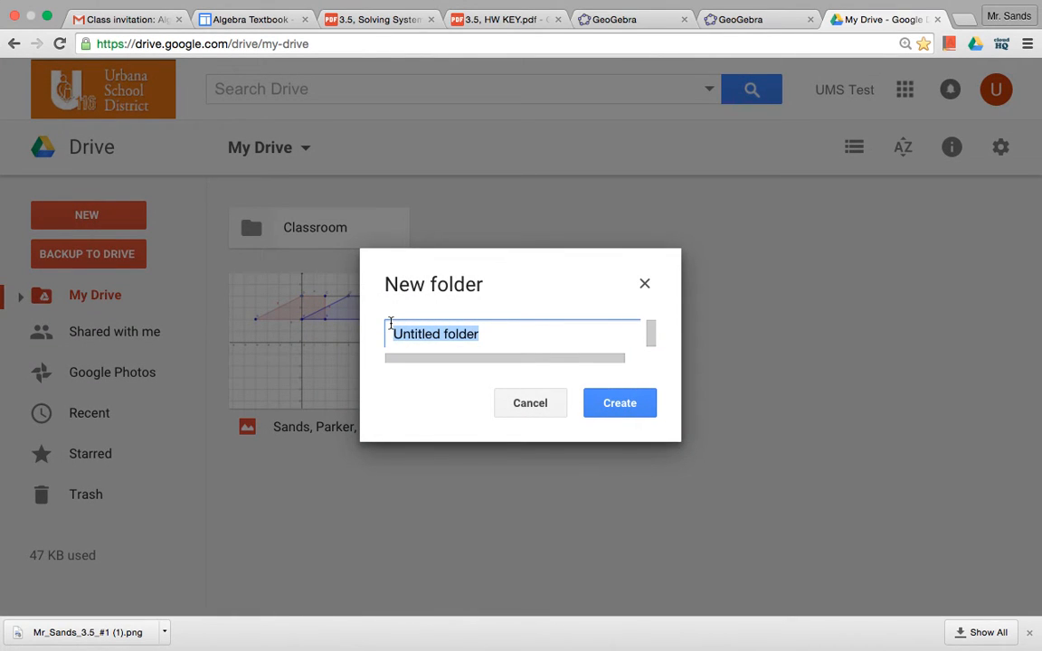
text(Algebra)
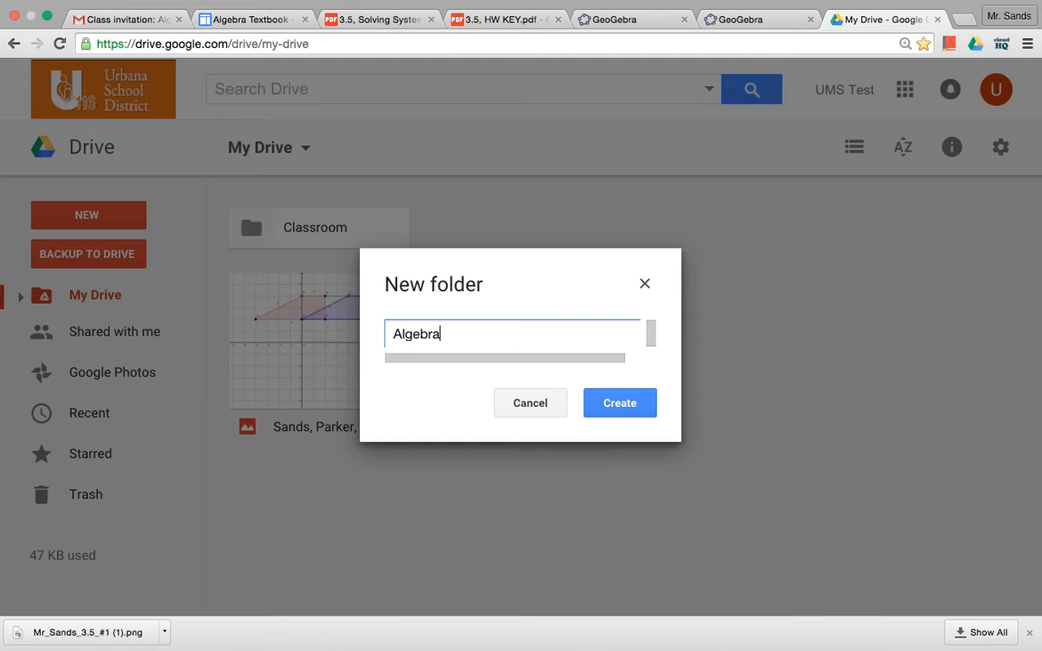
text(, 3.5 Linear Inequali)
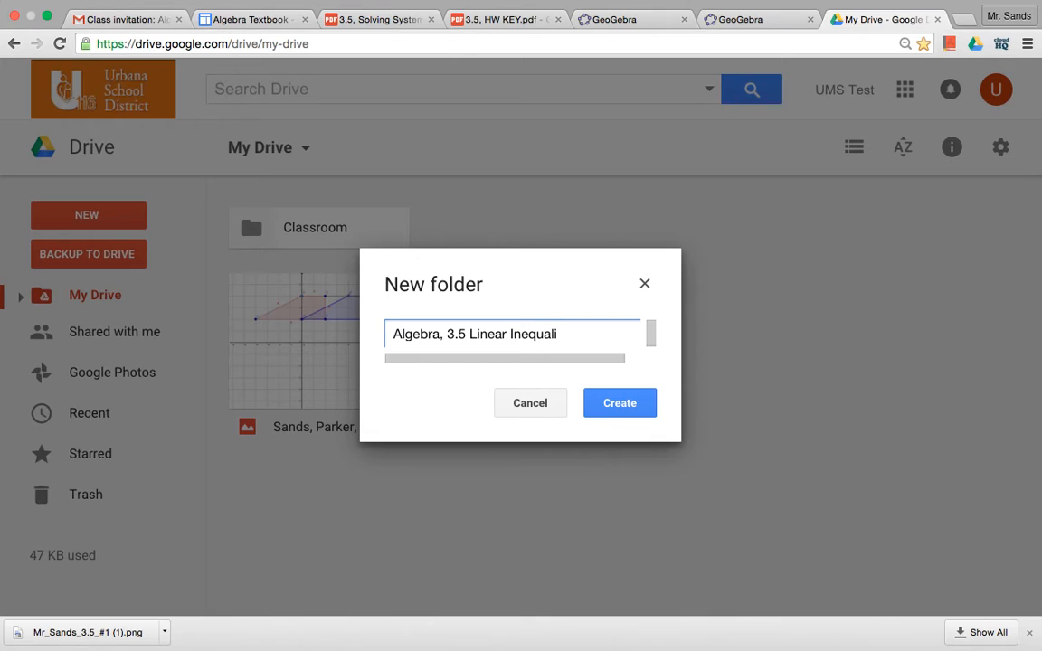
text(ties, GeoGebra )
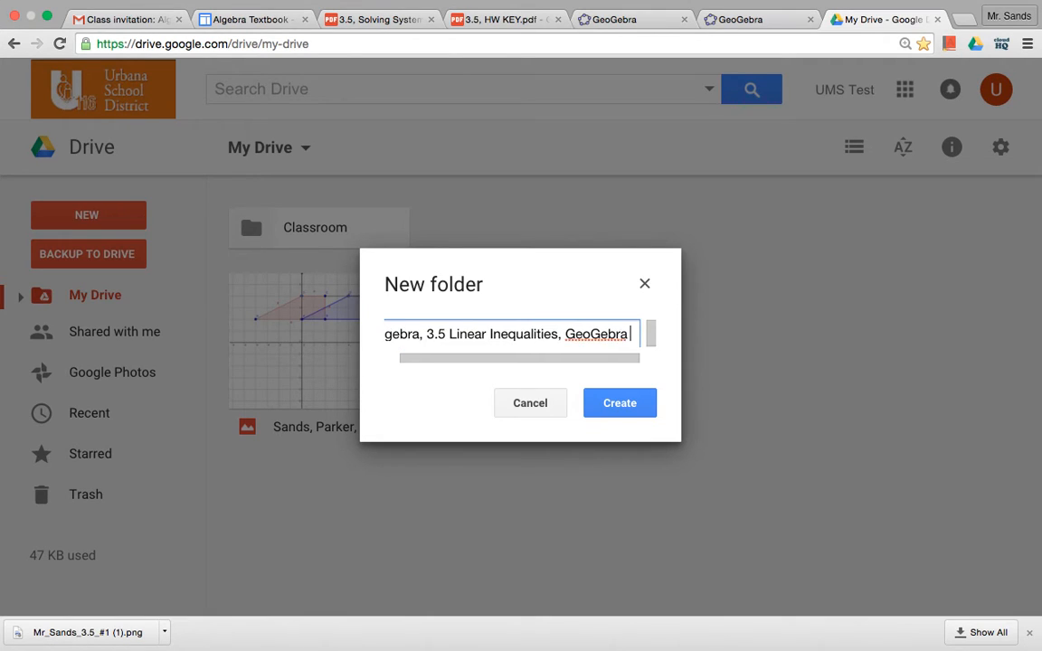
text(Assignment)
key(Return)
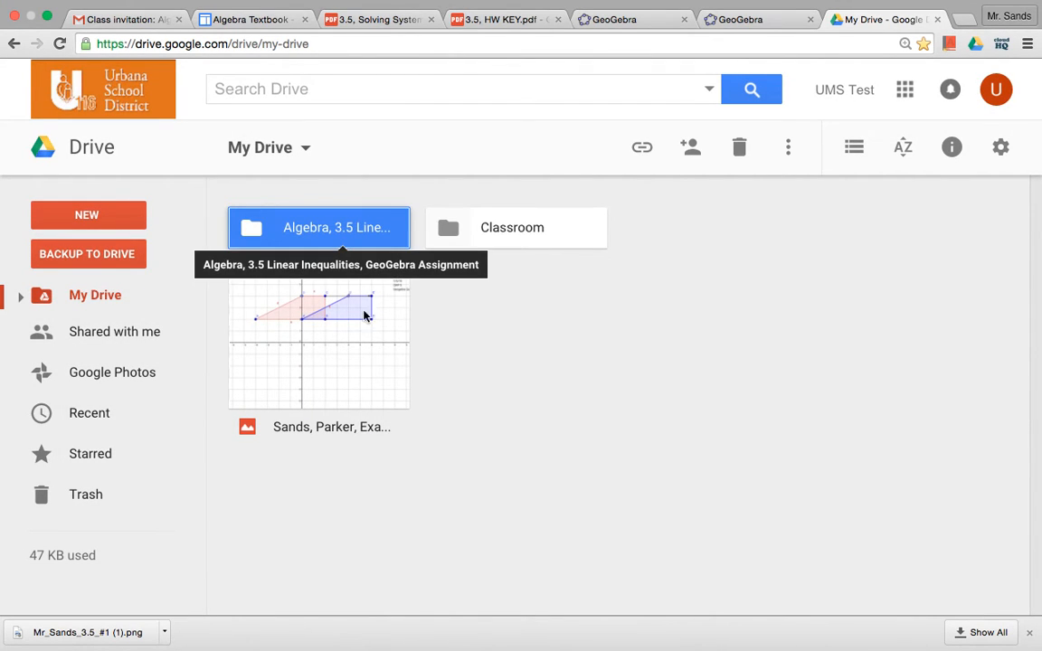
Step: View the My Drive contents in list layout and return to the grid layout
click(853, 147)
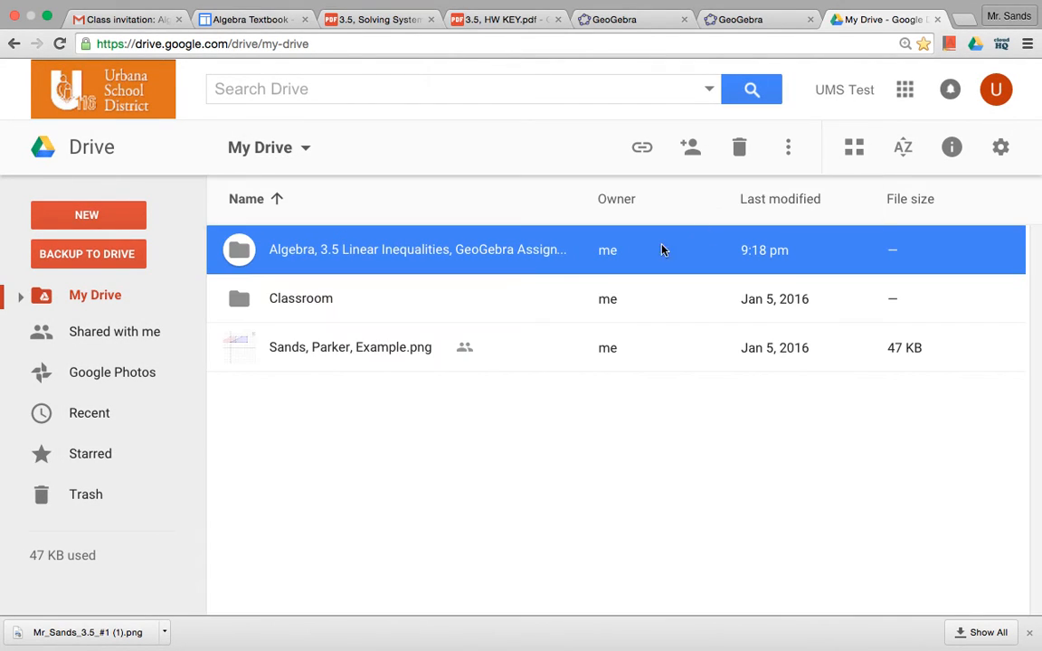
click(857, 152)
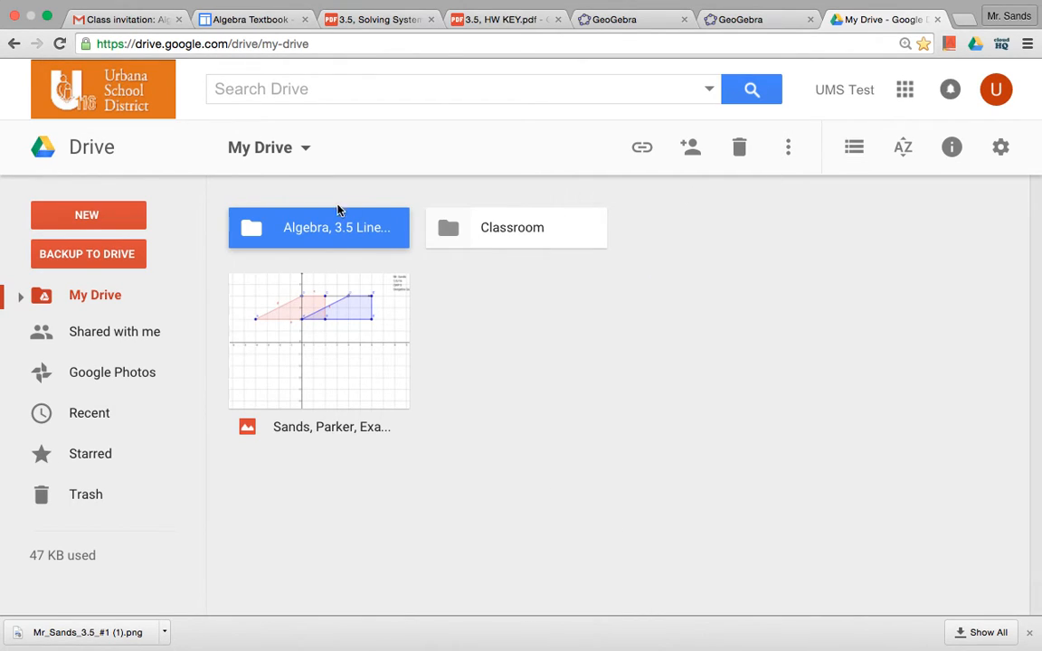
Step: Change the color of the "Algebra, 3.5 Linear Inequalities, GeoGebra Assignment" folder to blue
click(453, 361)
click(316, 231)
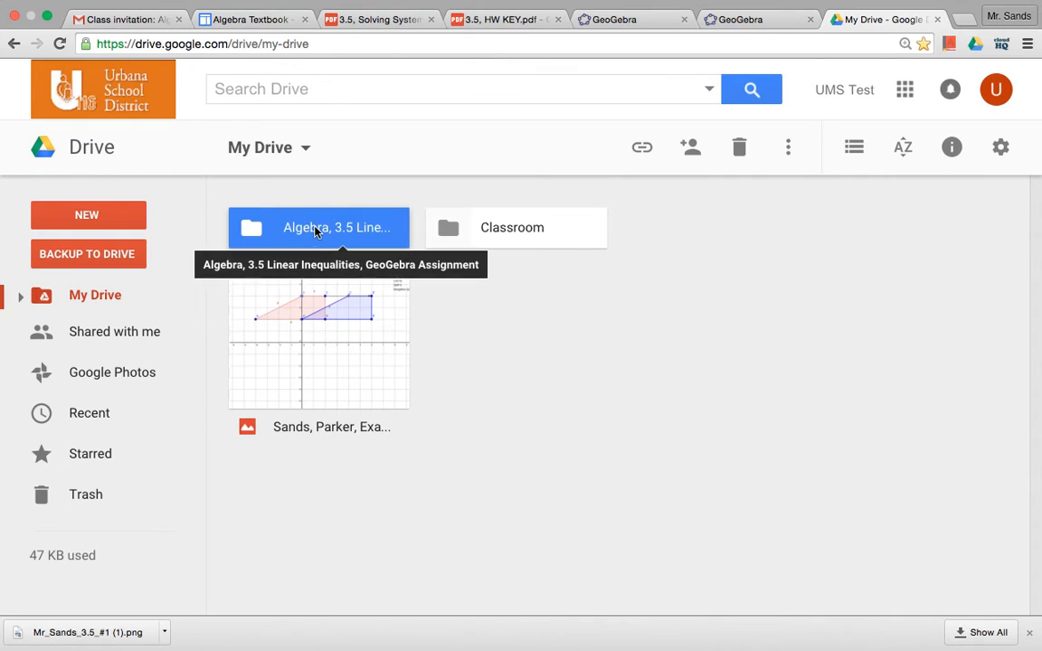
right_click(316, 231)
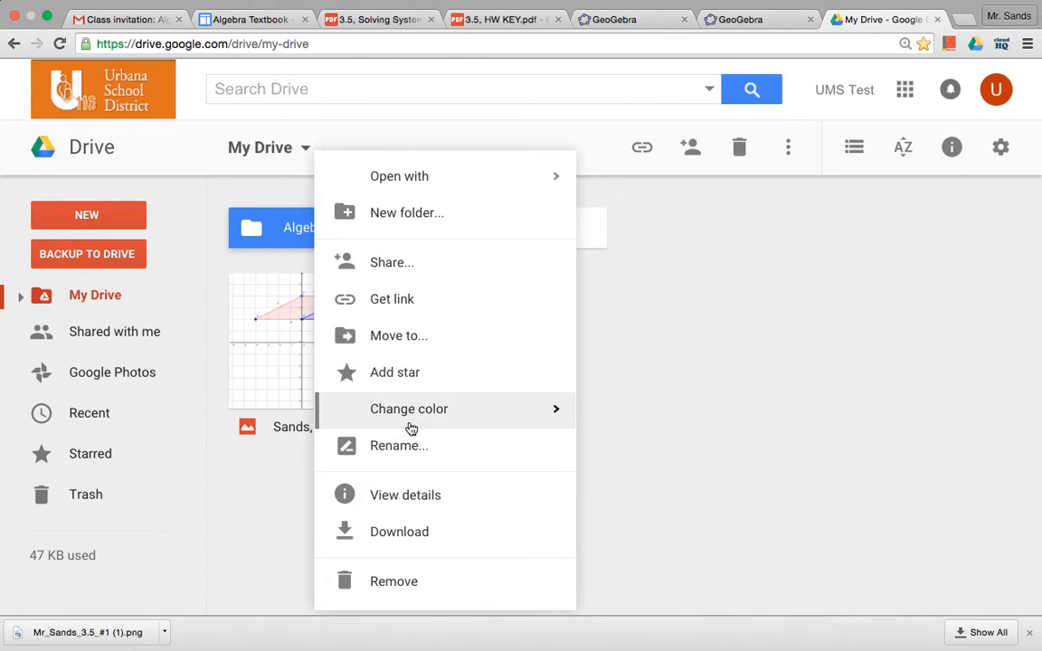
mouse_move(420, 419)
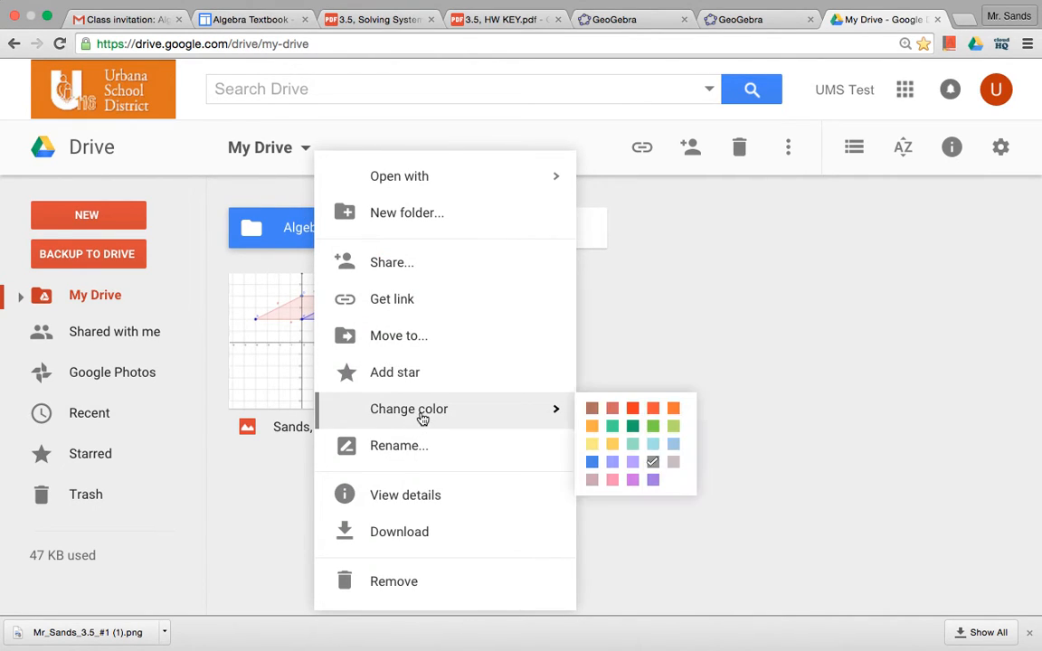
click(593, 462)
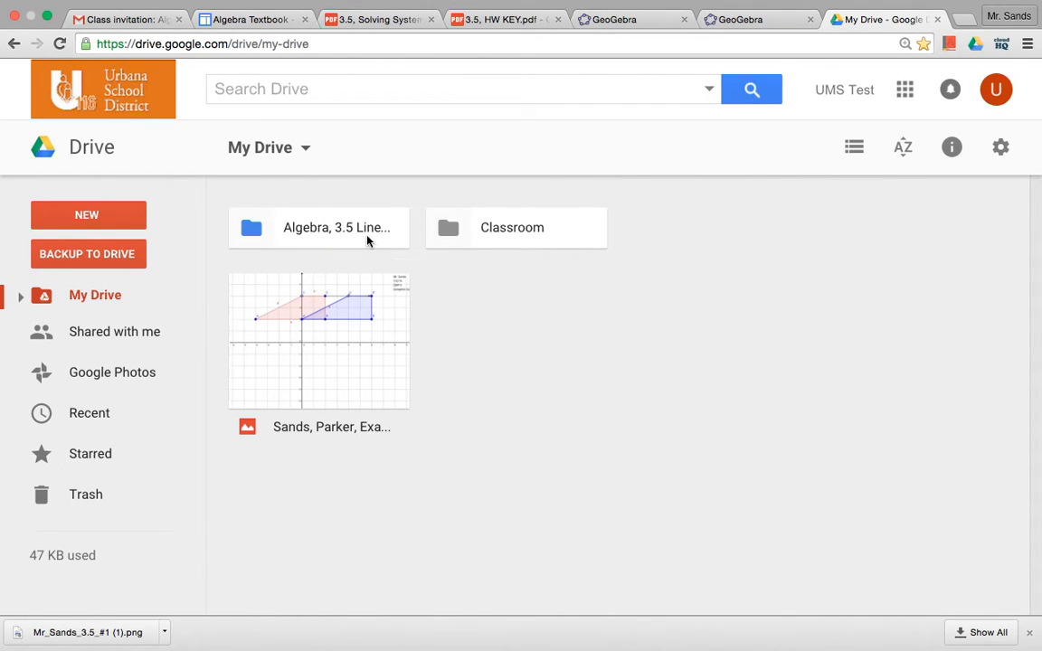
Step: Upload the newest exported graph PNG, ending in "_3.5_#1 (1)", from Downloads into the Algebra 3.5 assignment folder
double_click(329, 231)
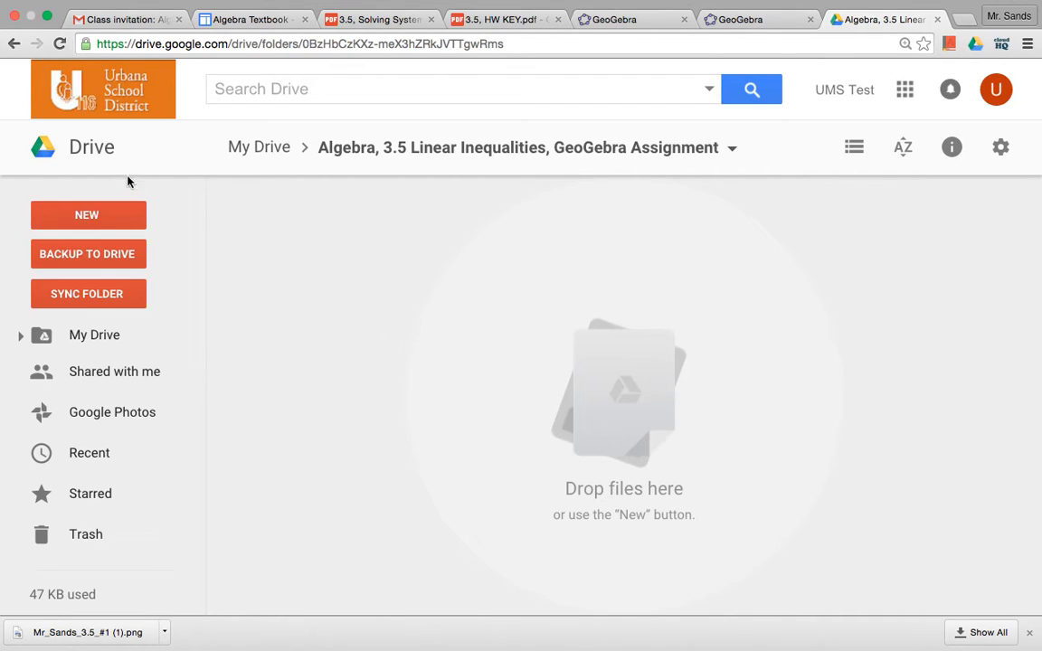
click(91, 217)
click(123, 312)
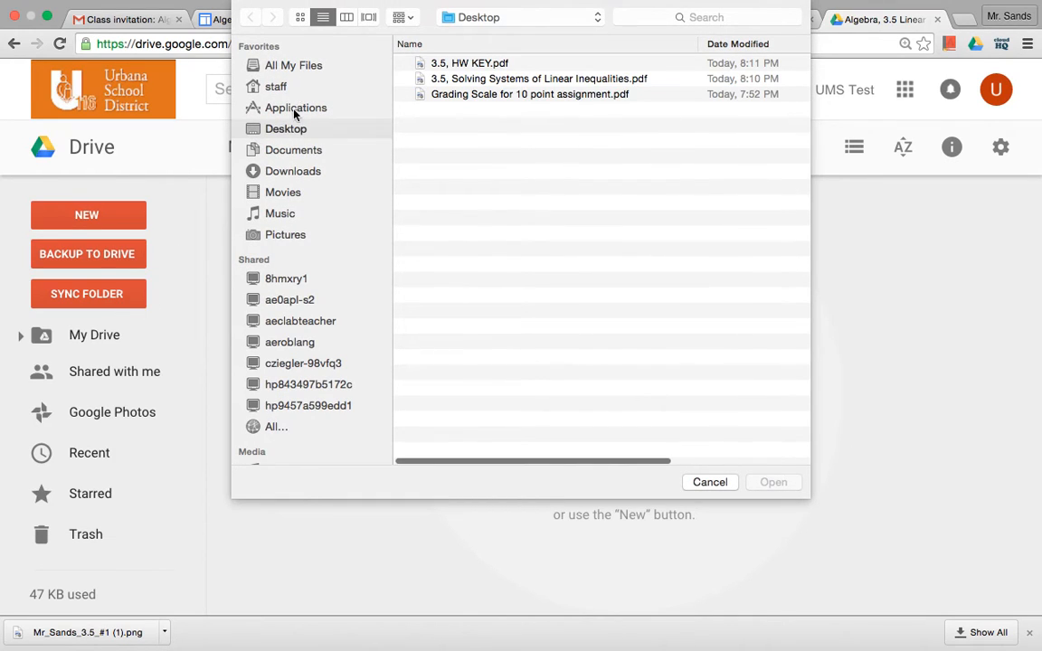
click(290, 173)
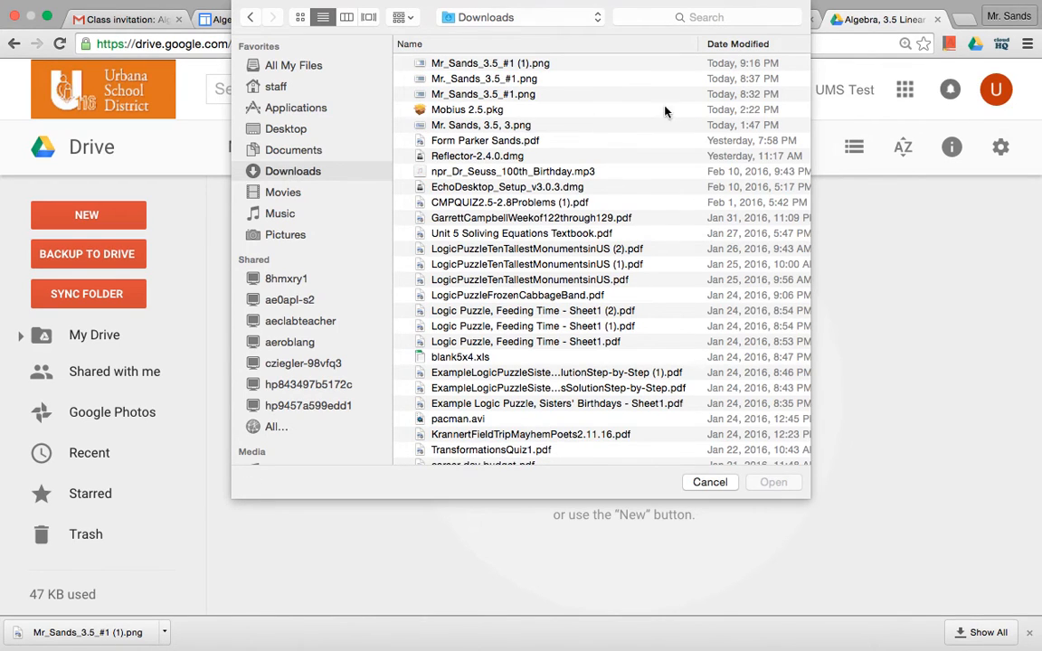
click(751, 43)
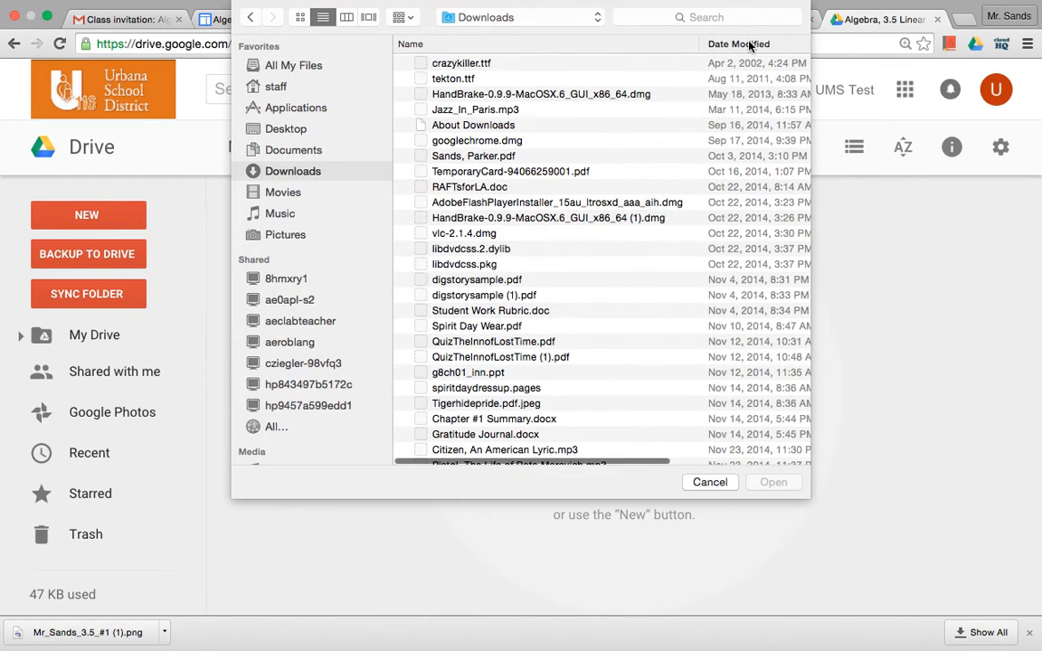
click(749, 44)
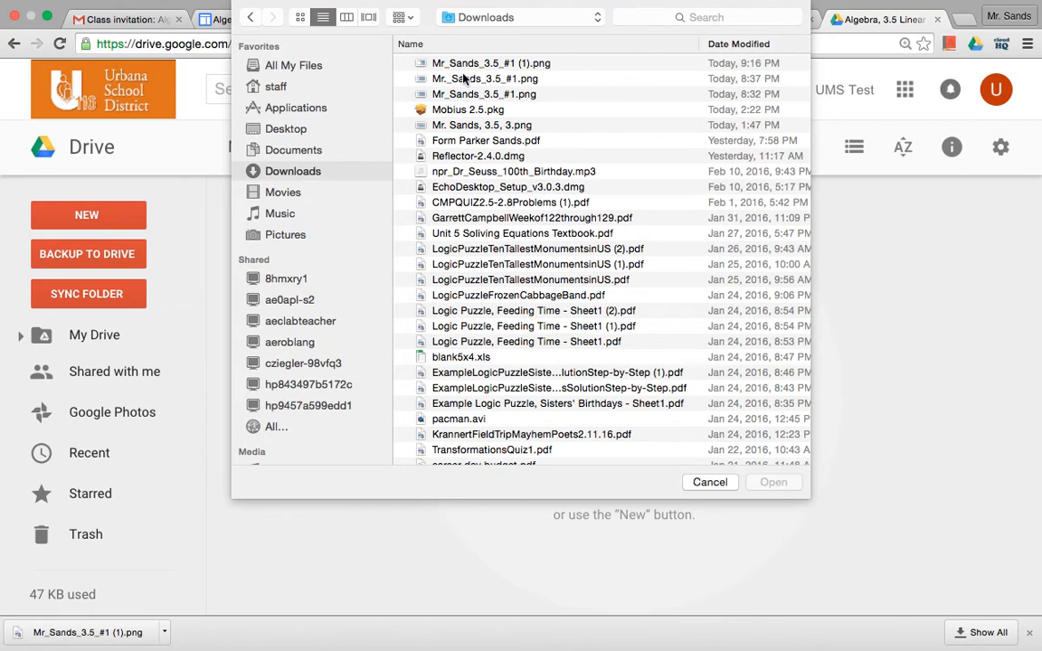
scroll(500, 97, up, 1)
click(460, 63)
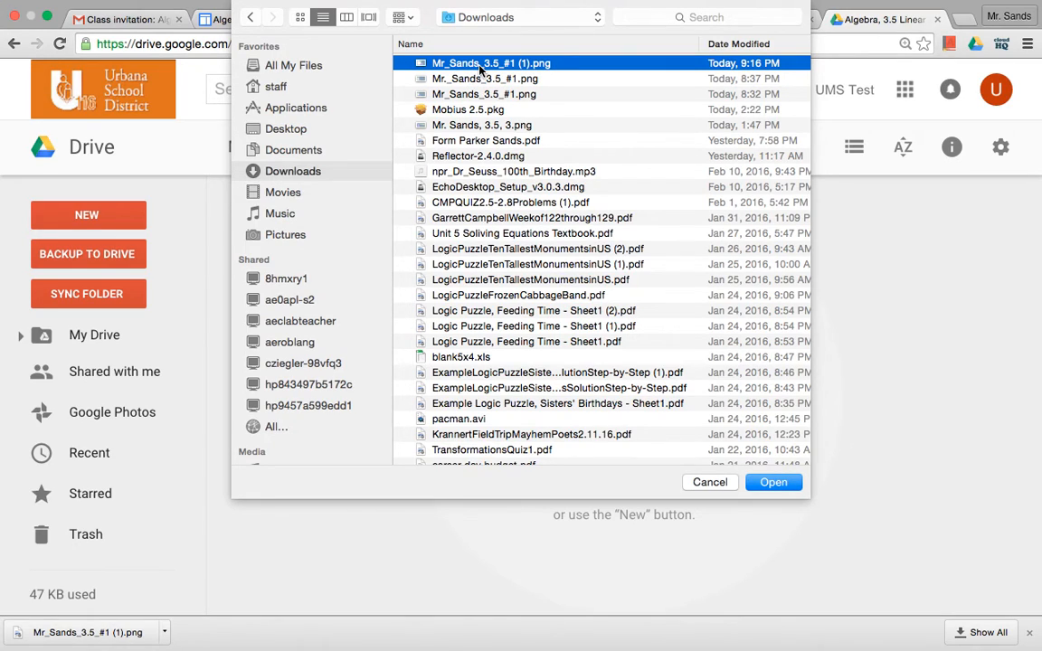
click(773, 482)
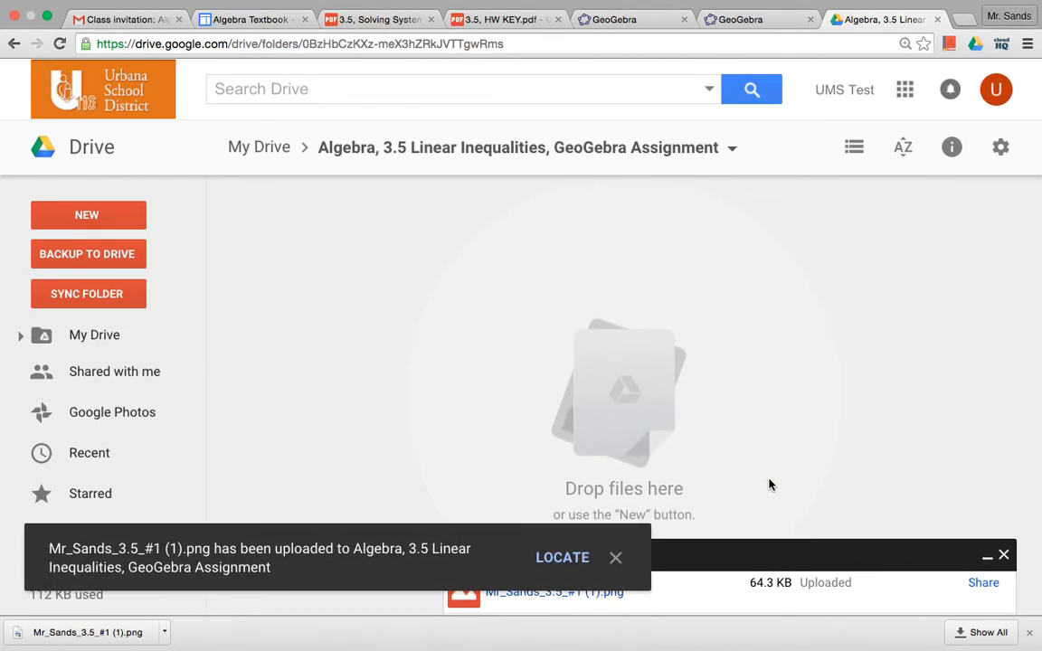
Step: Dismiss the upload notices and preview the uploaded graph image, checking its inequalities and heading text, and close the preview
click(1003, 555)
click(616, 558)
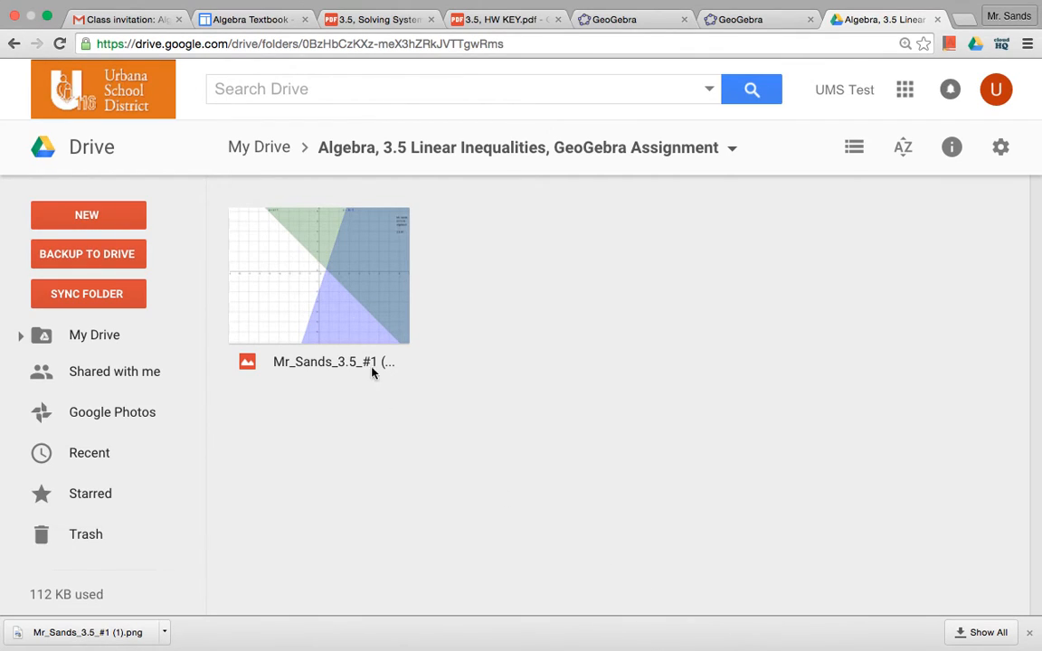
double_click(319, 286)
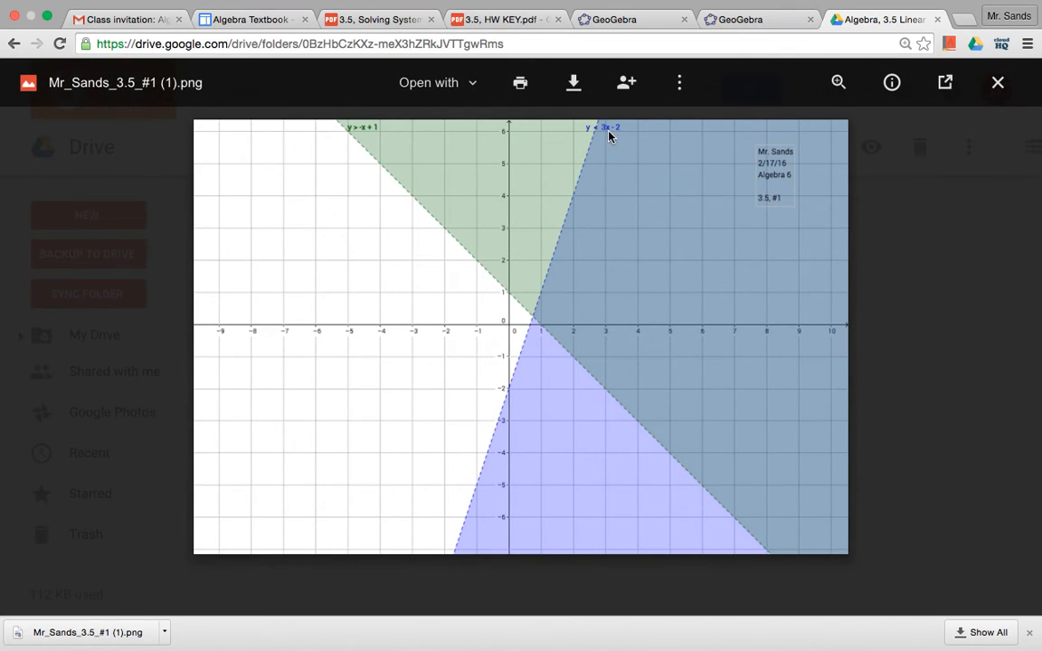
click(997, 83)
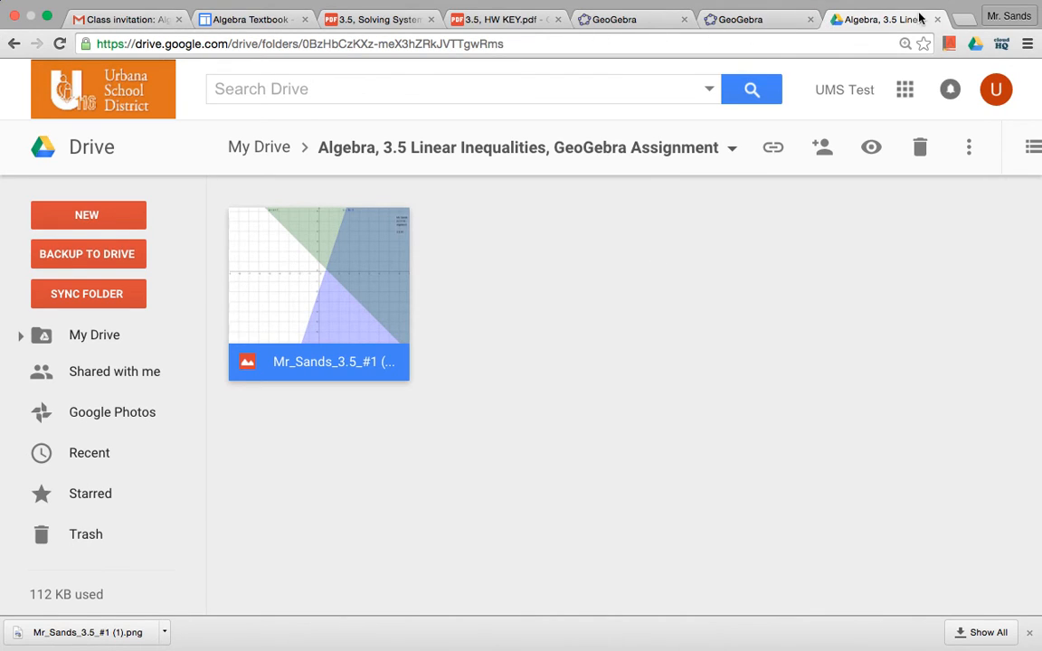
Step: Switch to Google Classroom in a new browser tab and open the 3.5 Linear Inequalities GeoGebra assignment in the Algebra 6th Period class
click(961, 19)
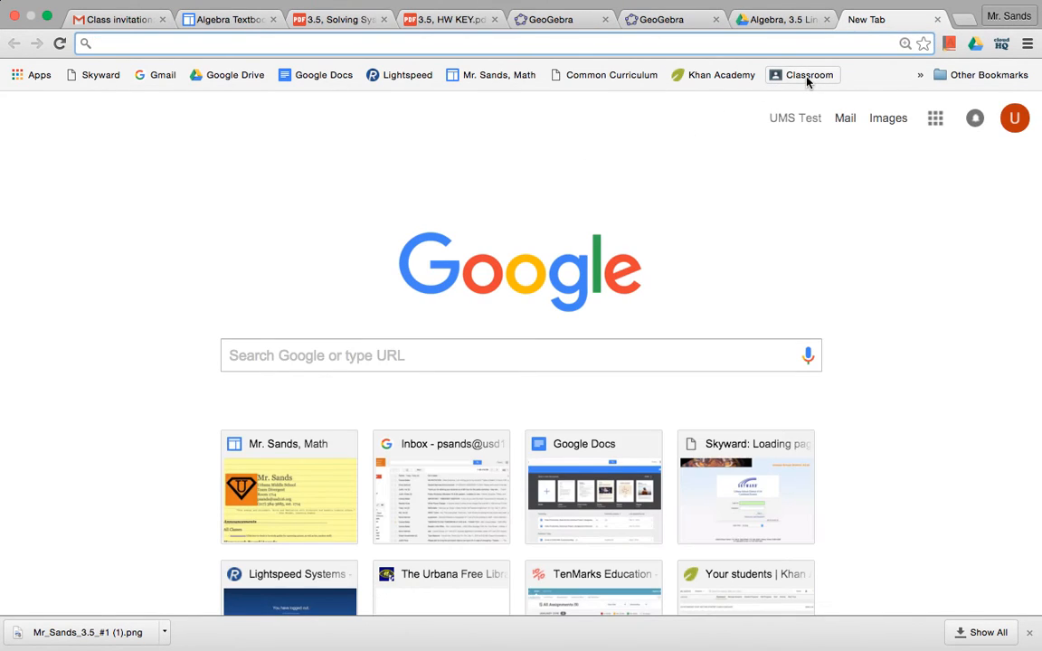
click(807, 78)
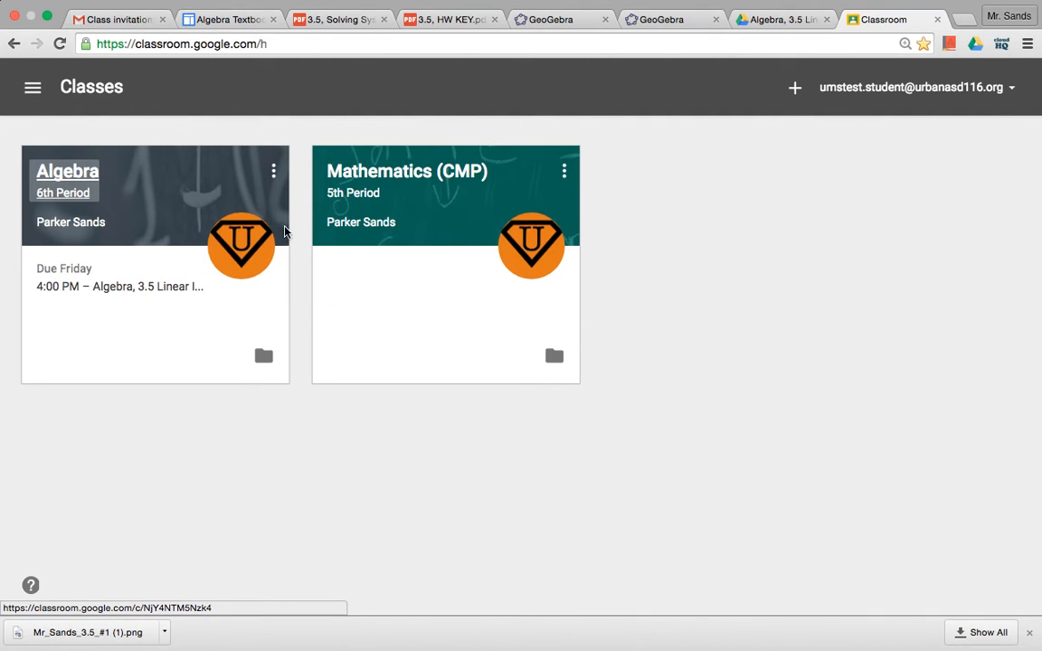
click(69, 173)
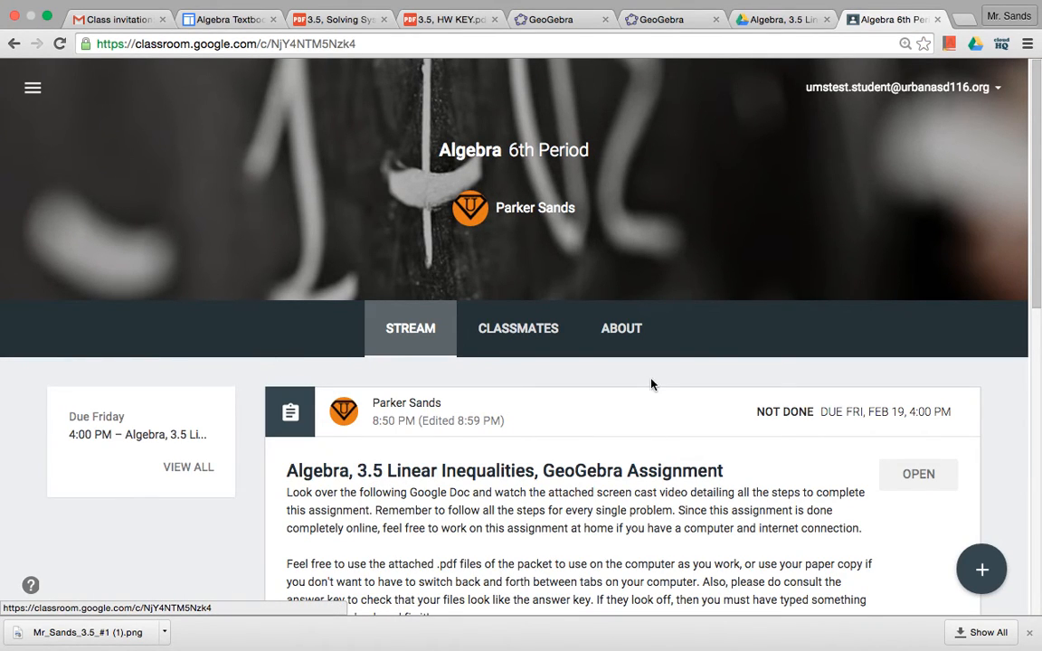
scroll(641, 408, down, 3)
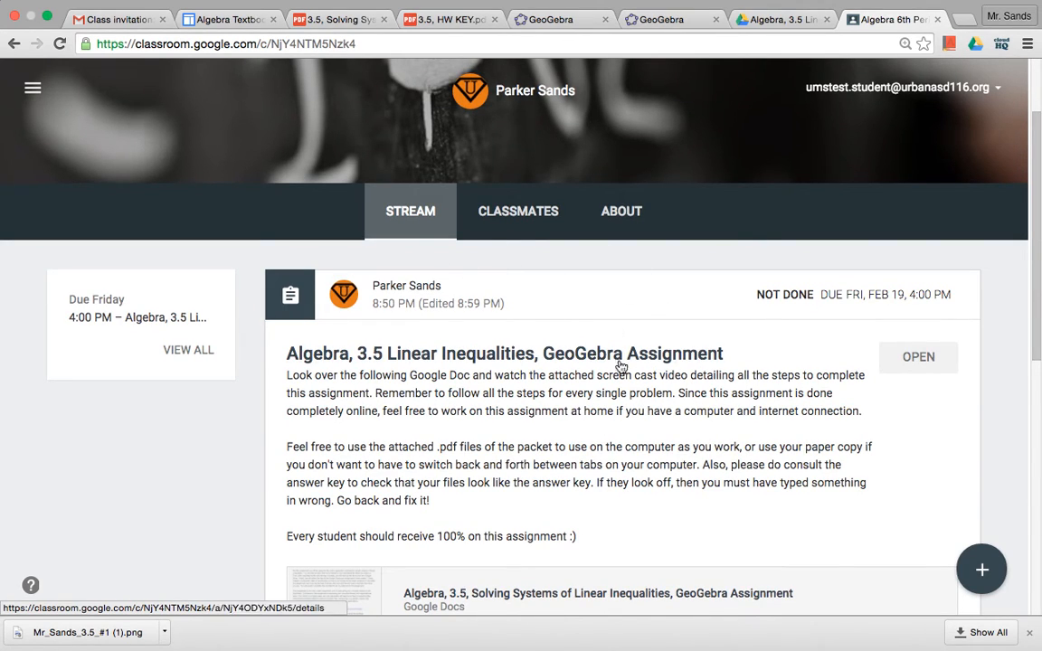
scroll(674, 349, down, 4)
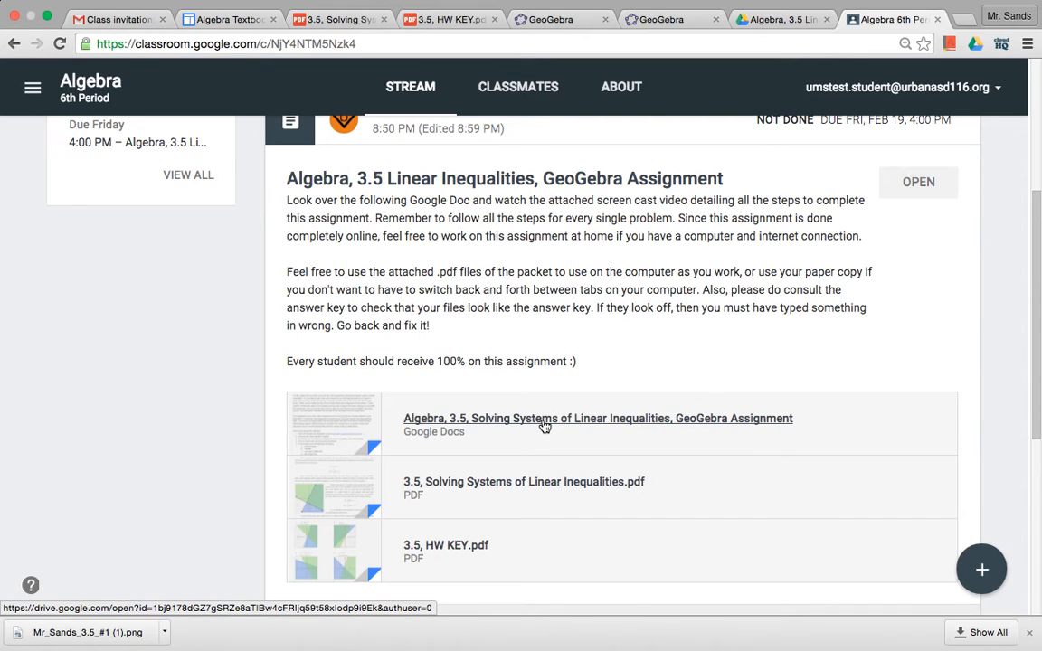
scroll(542, 425, down, 1)
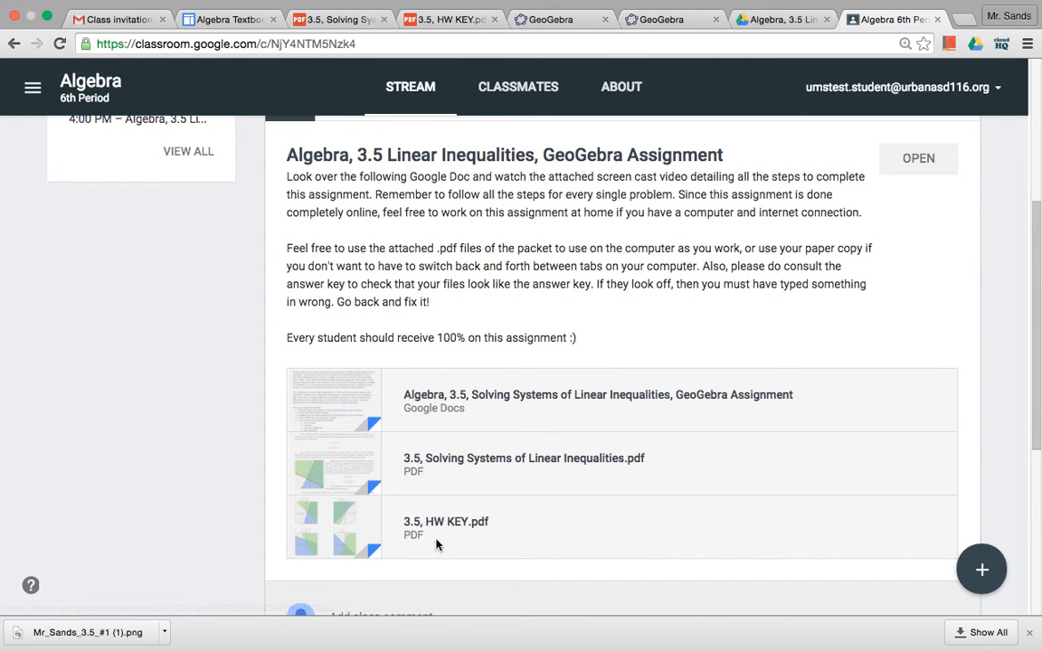
scroll(678, 299, up, 3)
click(915, 294)
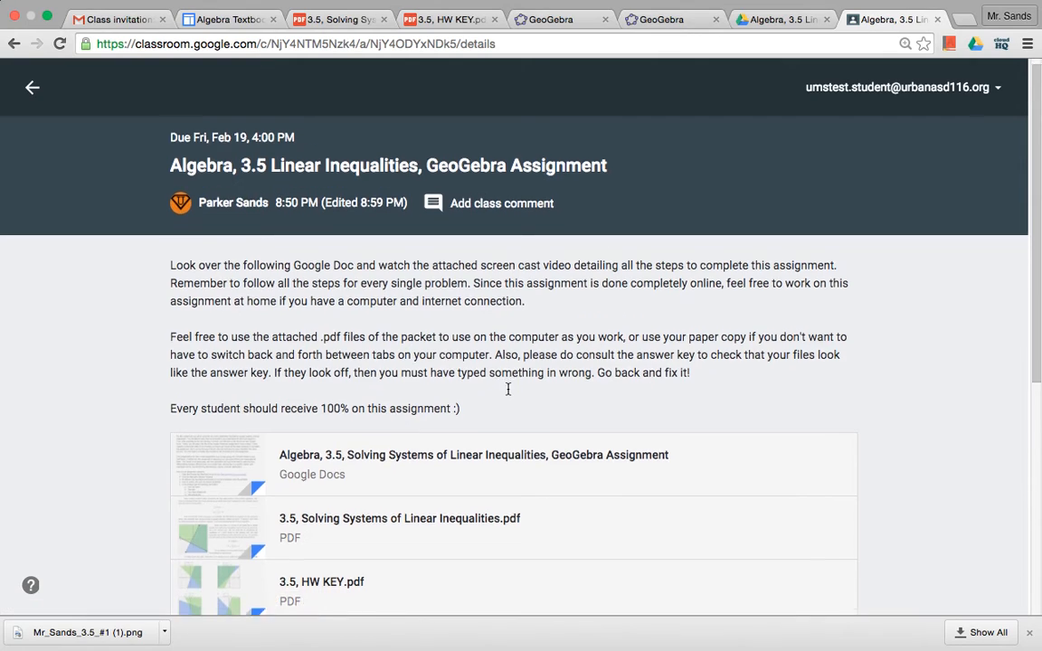
Step: Attach the graph PNG from the Algebra 3.5 folder in Google Drive to the assignment and turn it in
scroll(508, 391, down, 5)
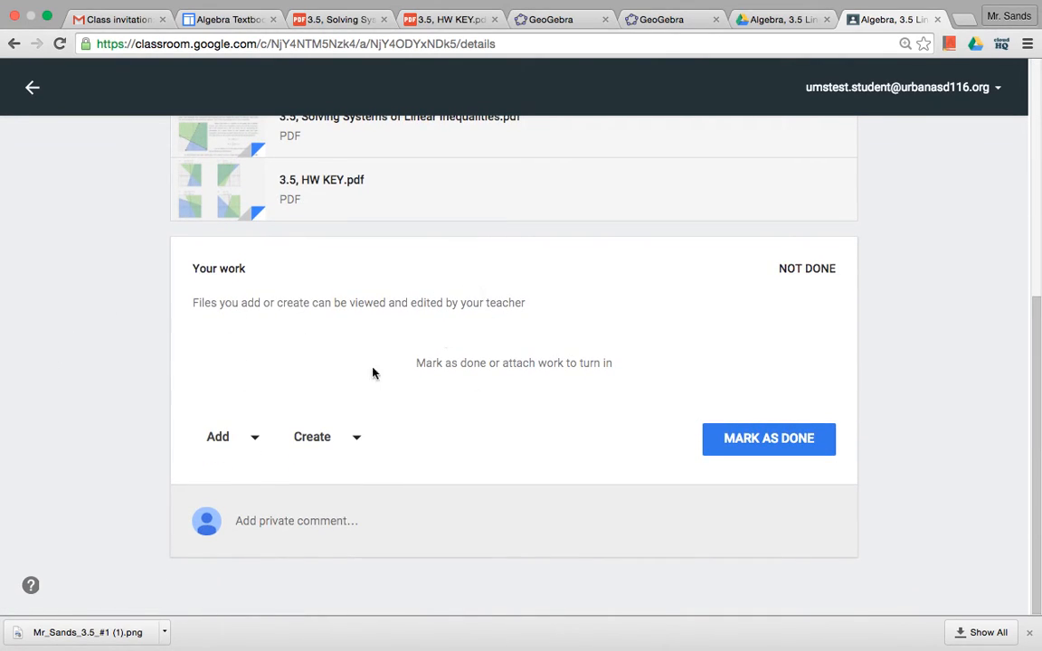
click(220, 440)
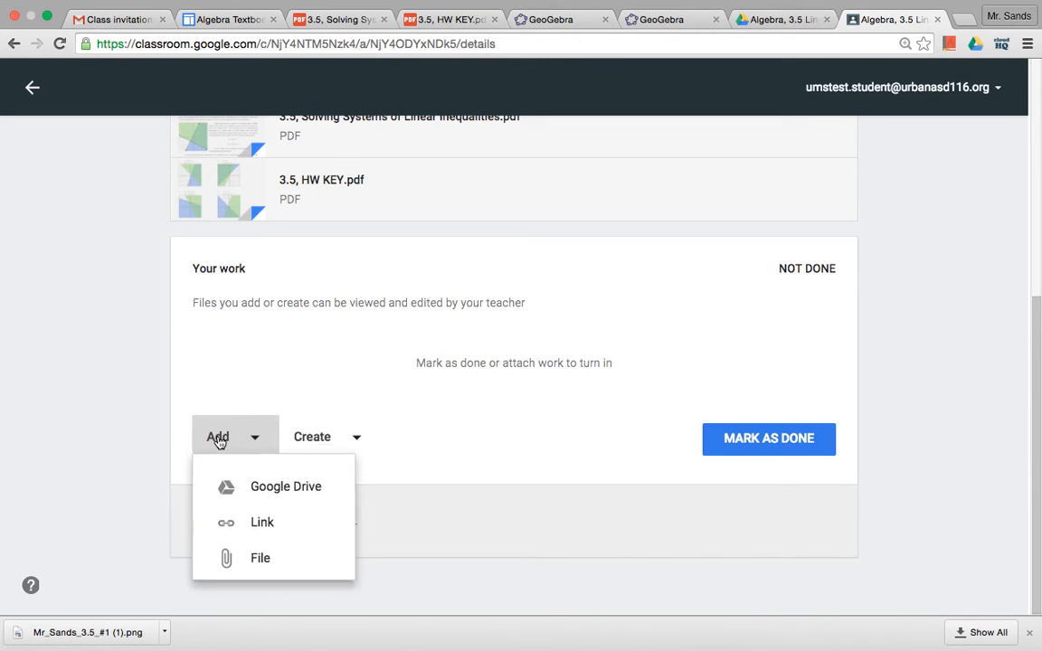
click(286, 491)
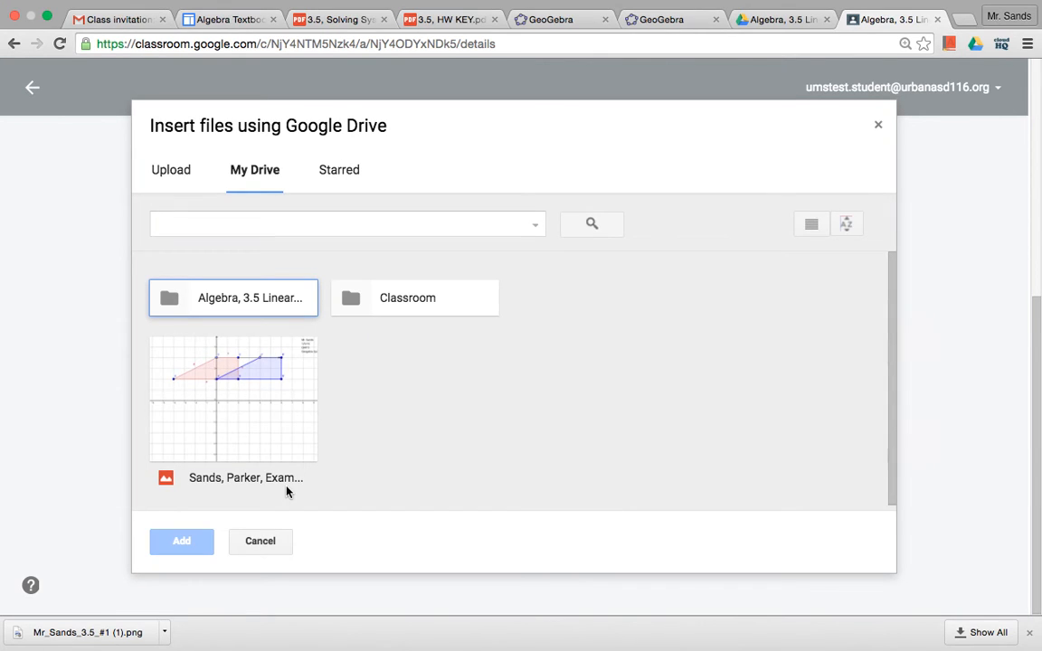
double_click(239, 299)
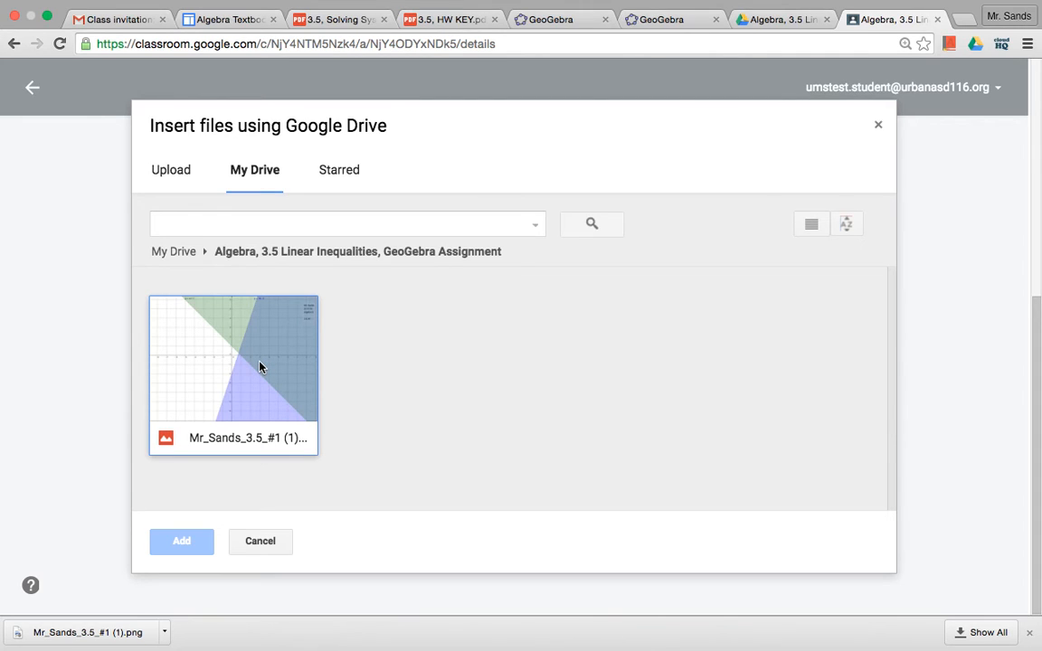
double_click(254, 366)
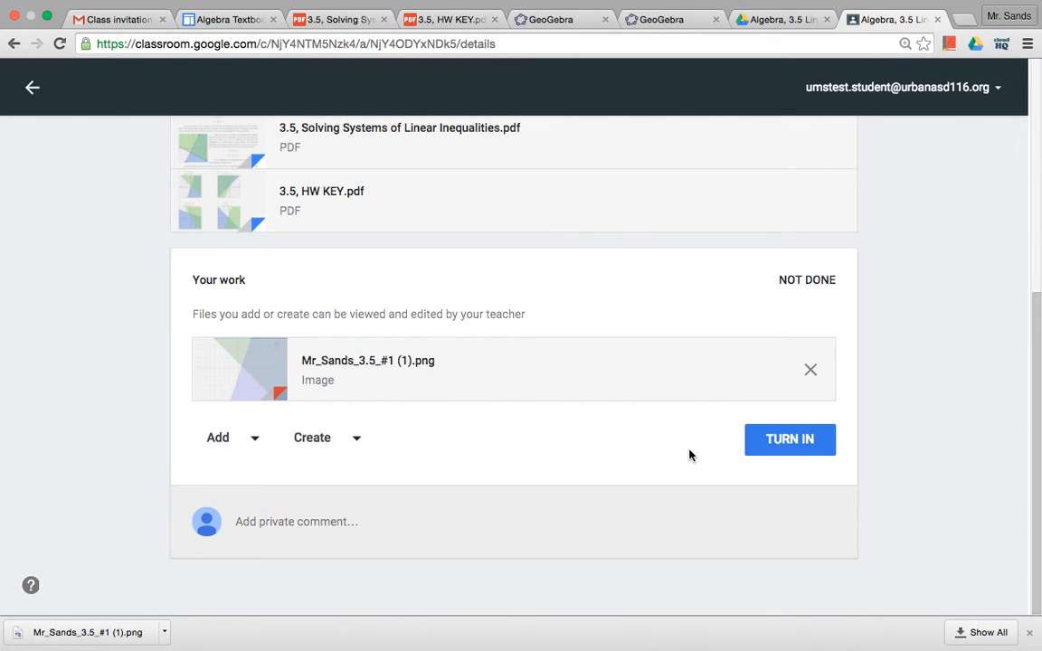
click(793, 439)
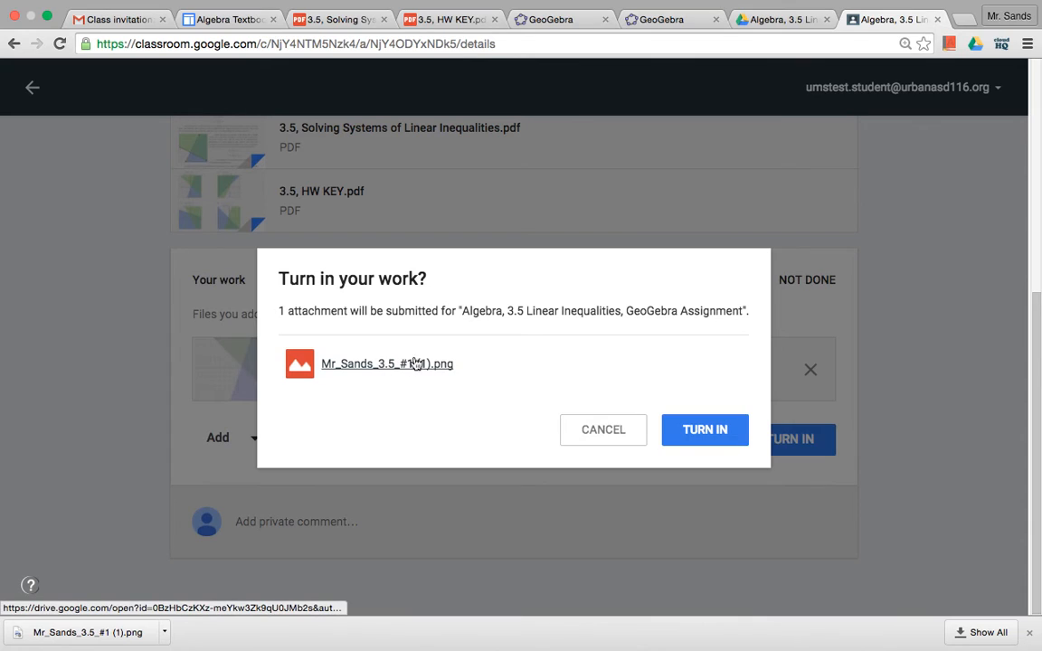
click(713, 432)
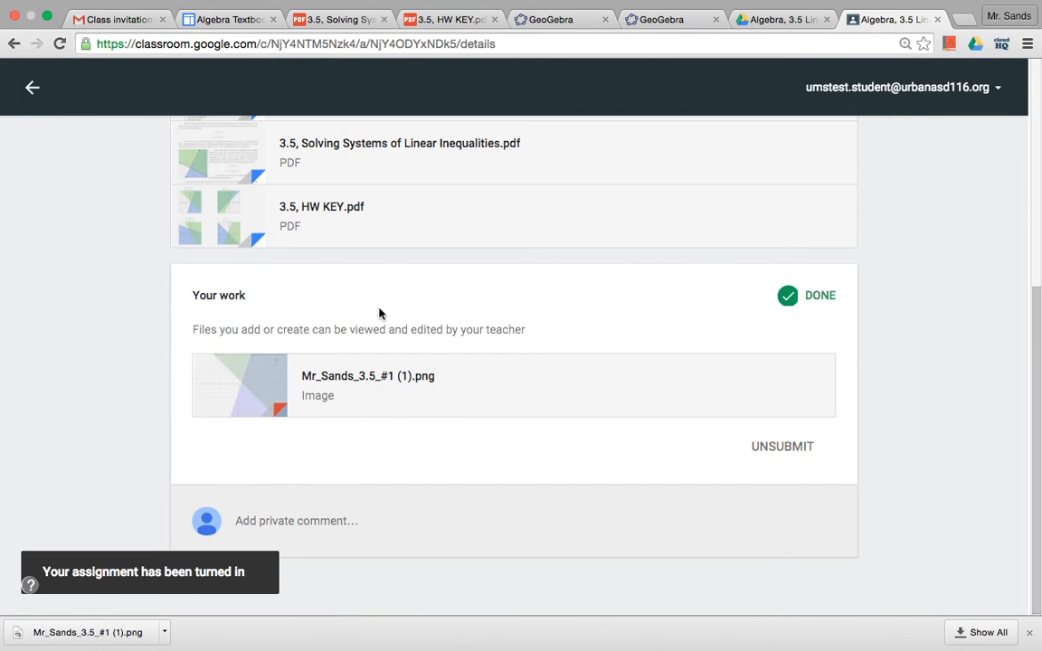
Step: Unsubmit the assignment and turn it in again with the same attachment
click(797, 448)
click(680, 383)
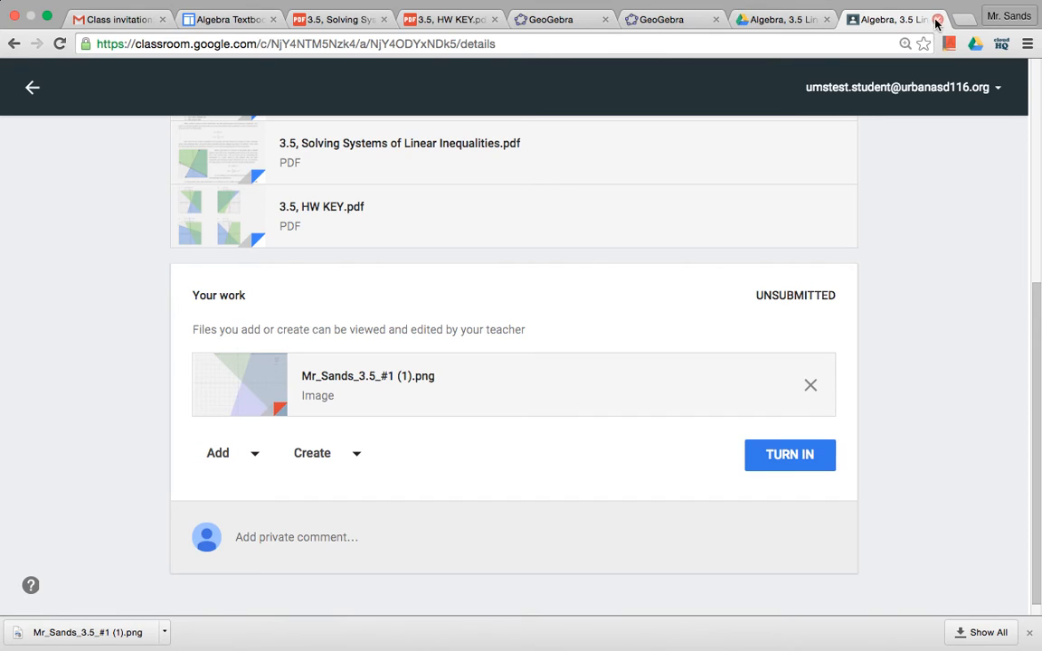
click(794, 456)
click(715, 437)
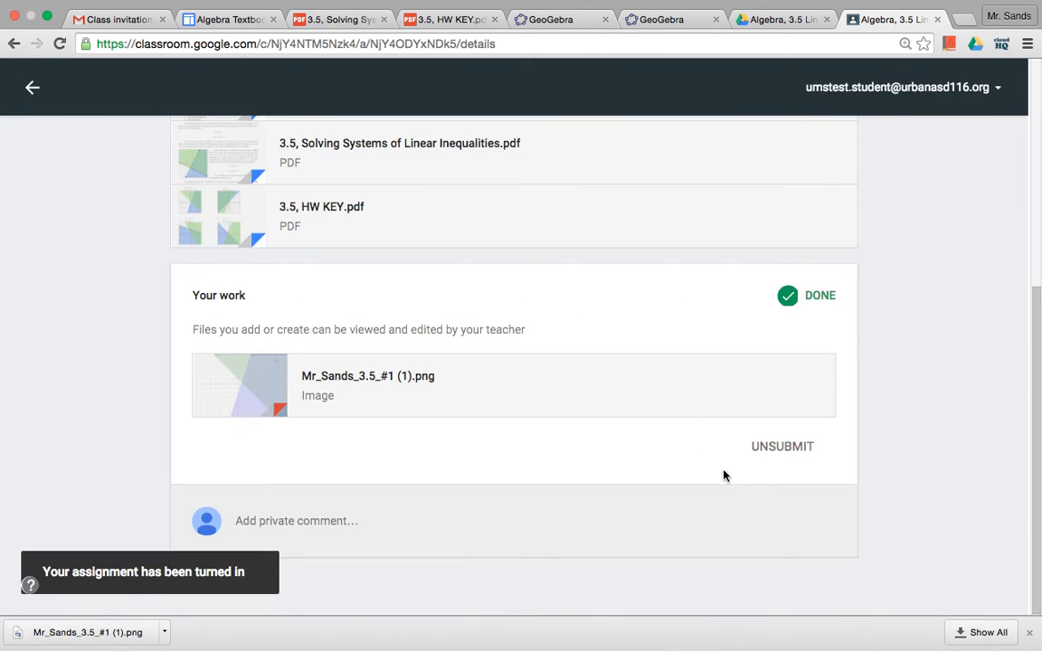
Step: Close the Classroom, Google Drive and GeoGebra graph browser tabs, leaving the GeoGebra app page without saving
scroll(565, 436, up, 5)
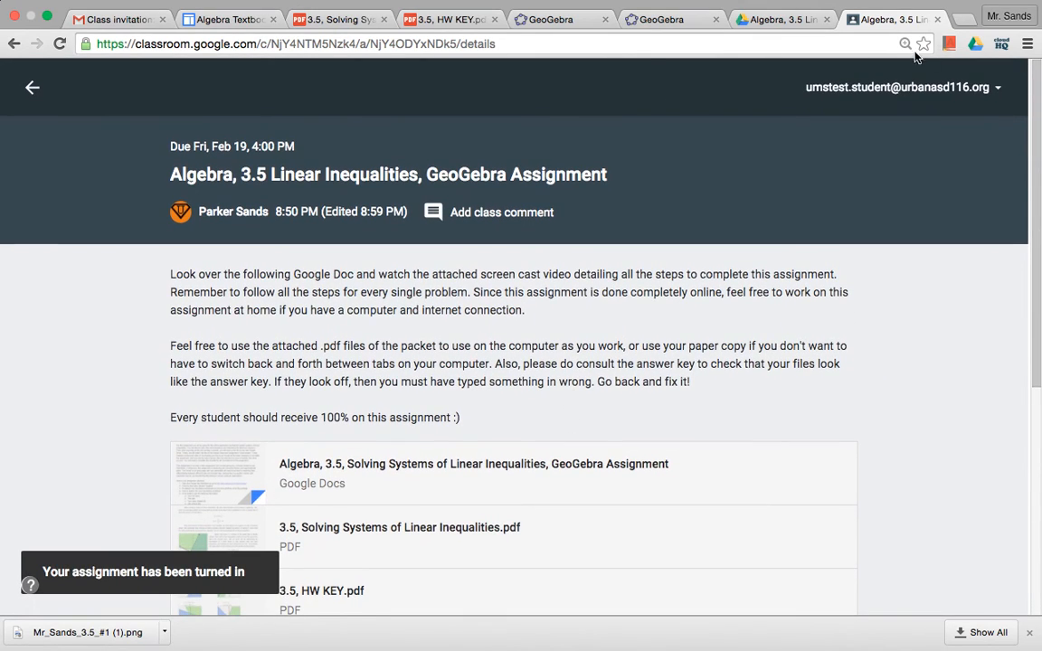
click(937, 19)
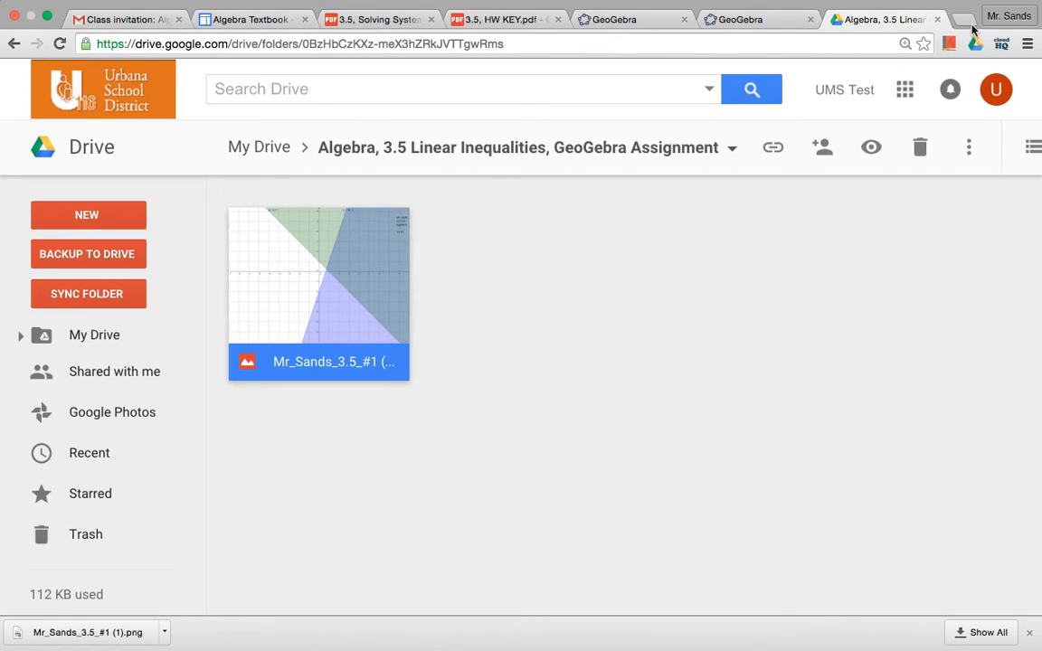
click(937, 19)
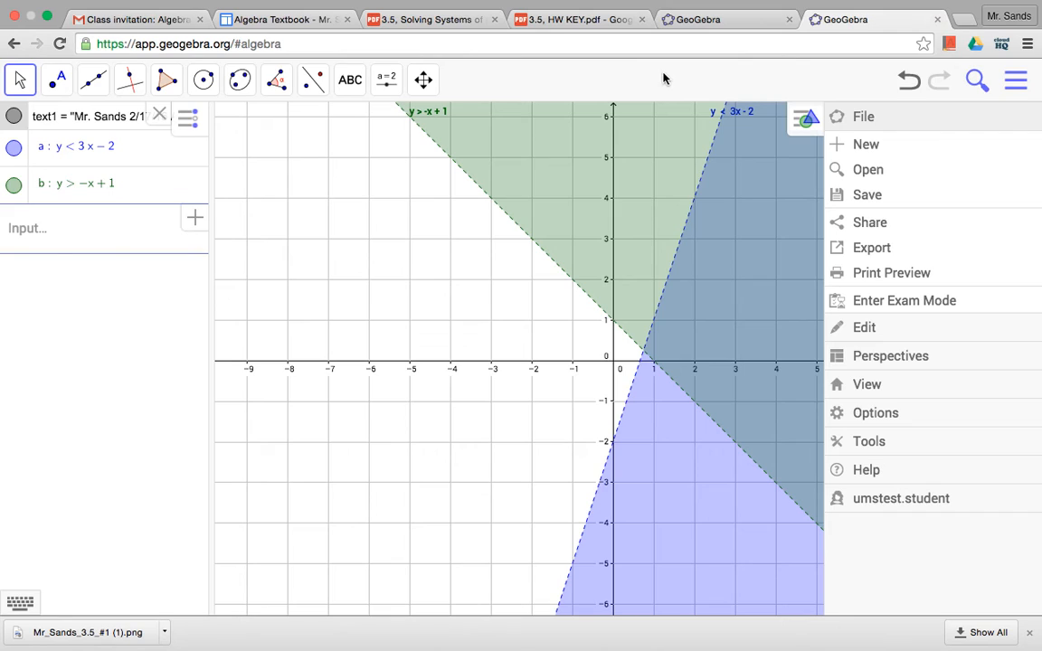
click(937, 19)
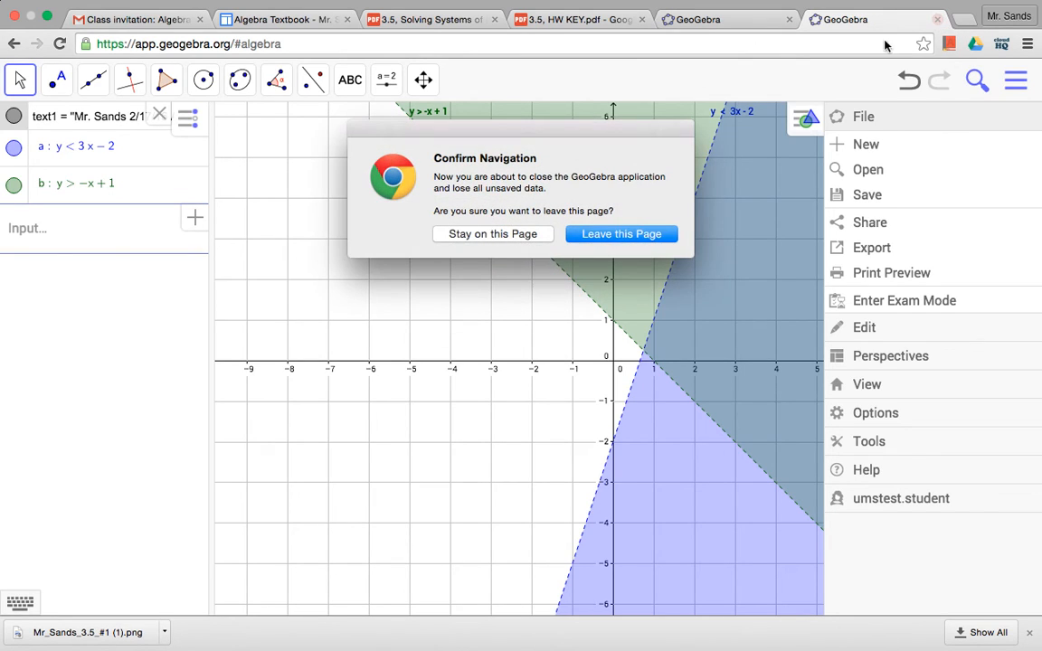
click(616, 235)
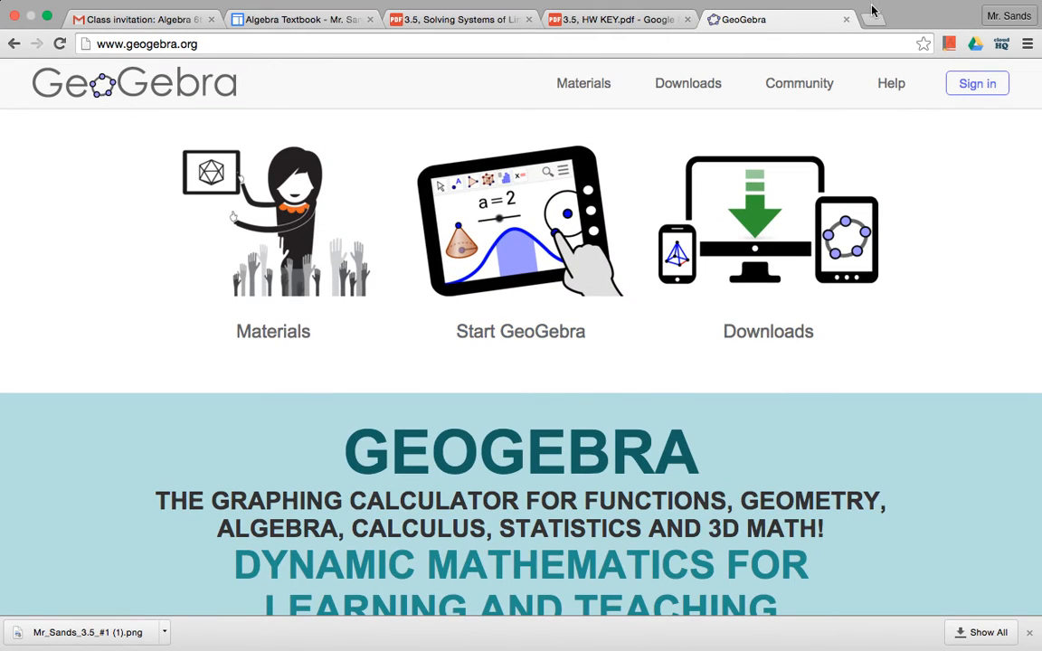
Step: Close the GeoGebra, 3.5 answer key, 3.5 lesson PDF and Algebra Textbook browser tabs, leaving only the Gmail tab
click(847, 20)
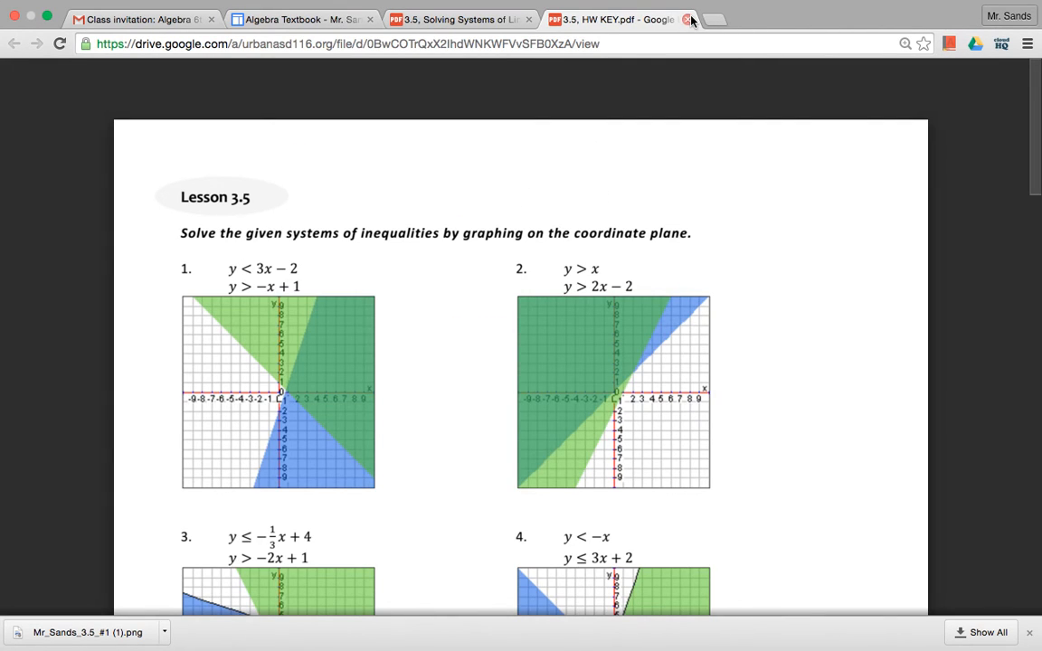
click(690, 20)
click(529, 19)
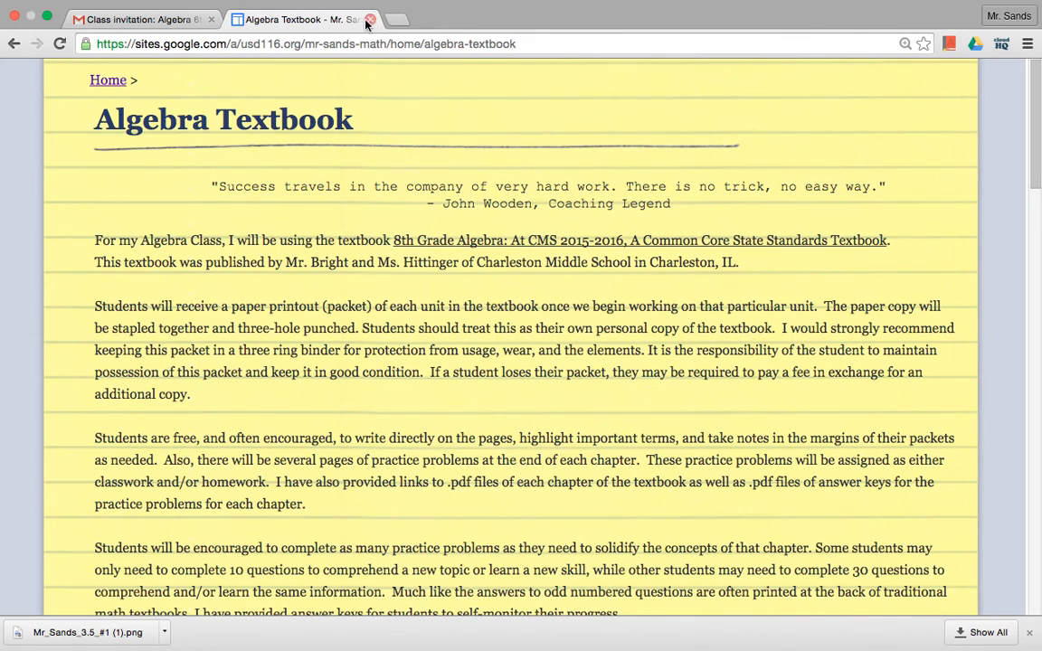
click(370, 19)
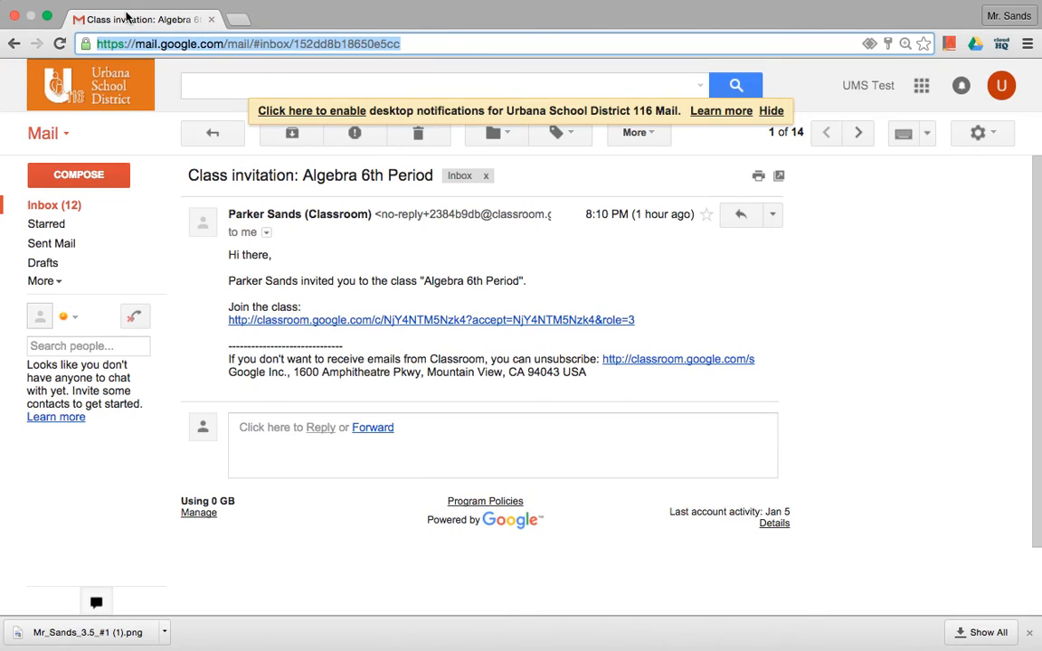
Step: Go to geogebra.org in a new browser tab and open the saved 3.5 #1 worksheet from the account's profile
click(234, 19)
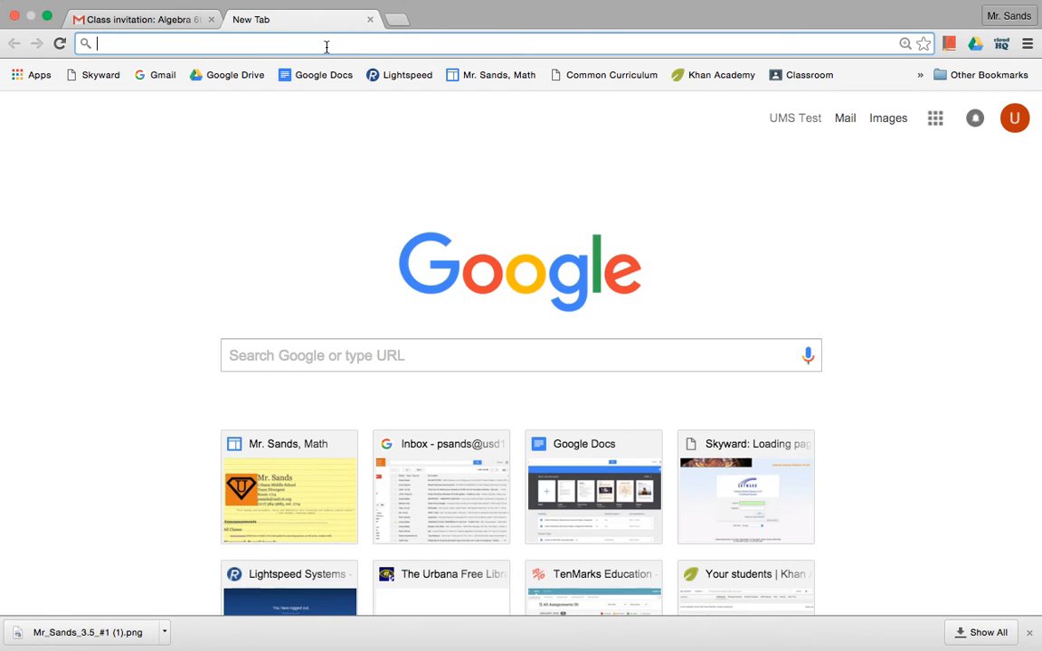
text(g)
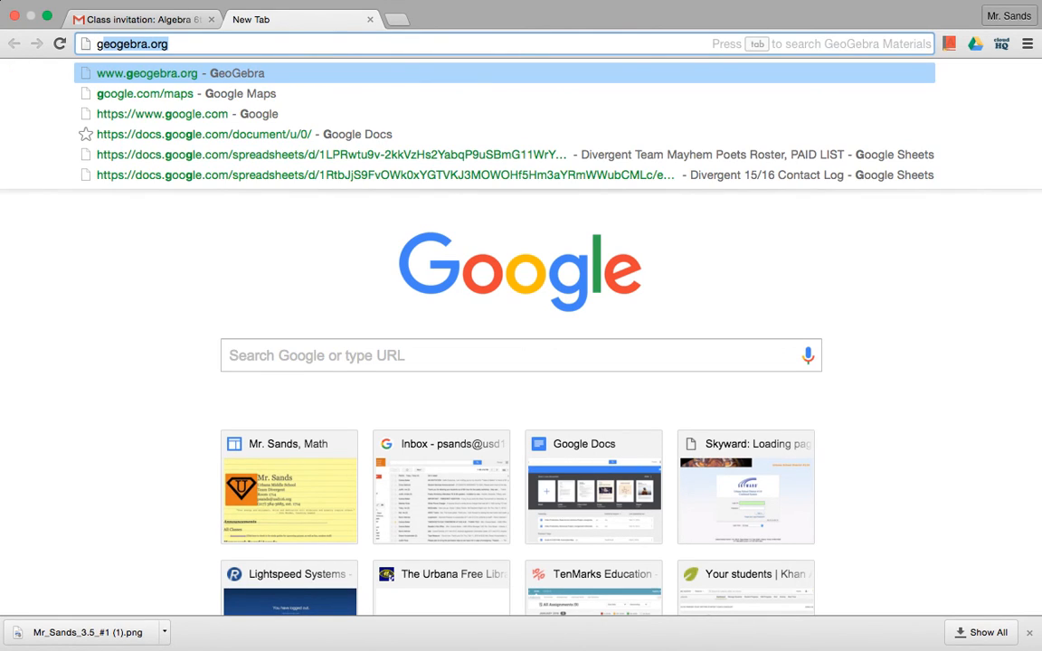
text(eogebra.org)
key(Return)
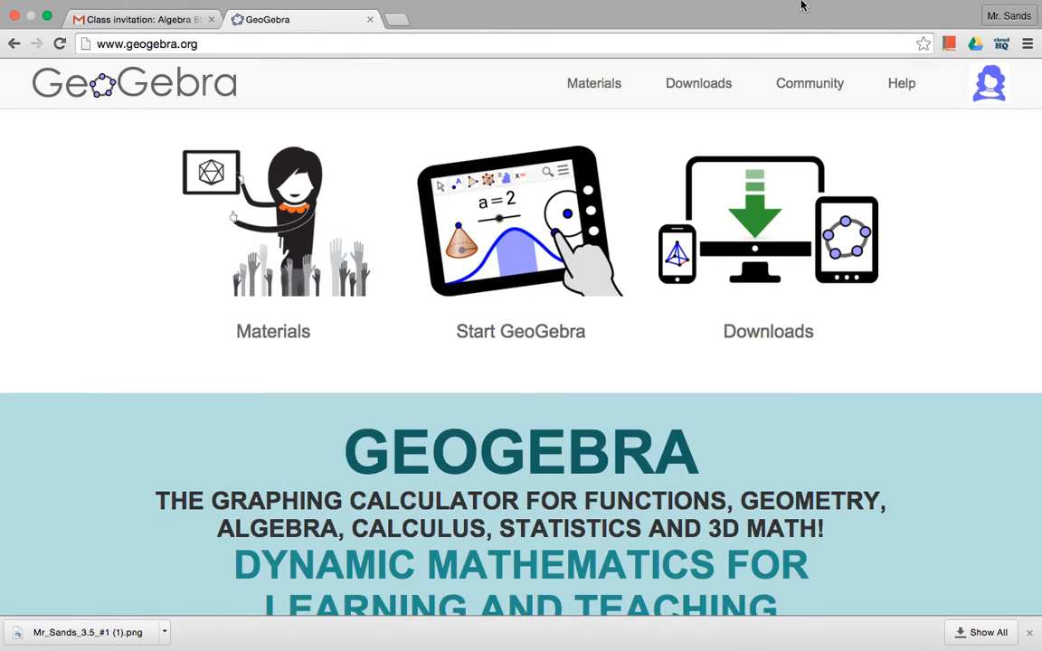
click(990, 83)
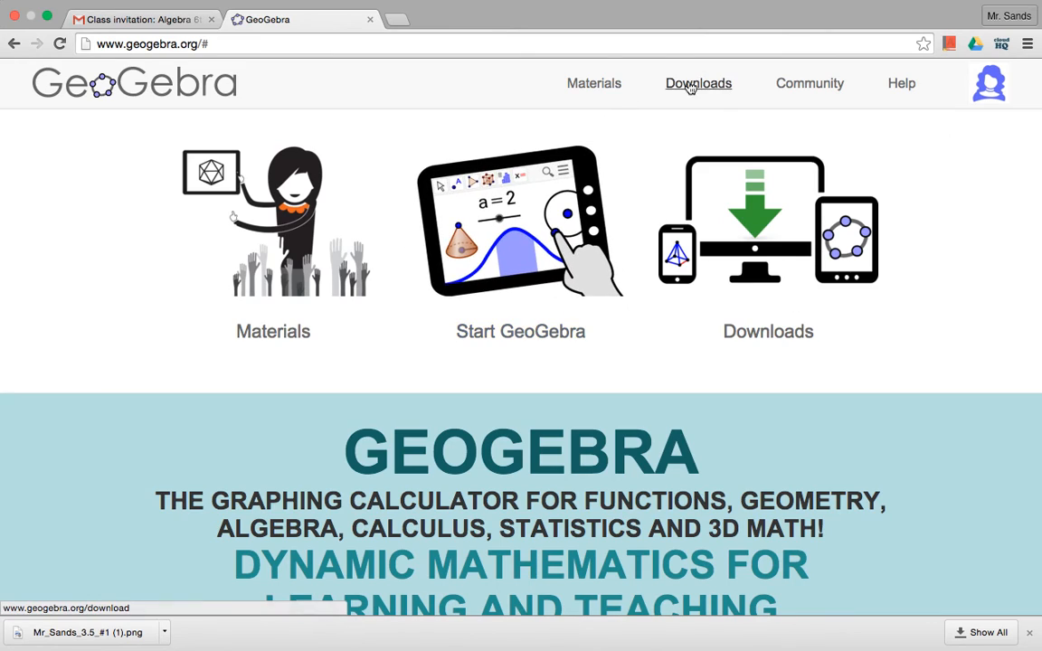
mouse_move(986, 79)
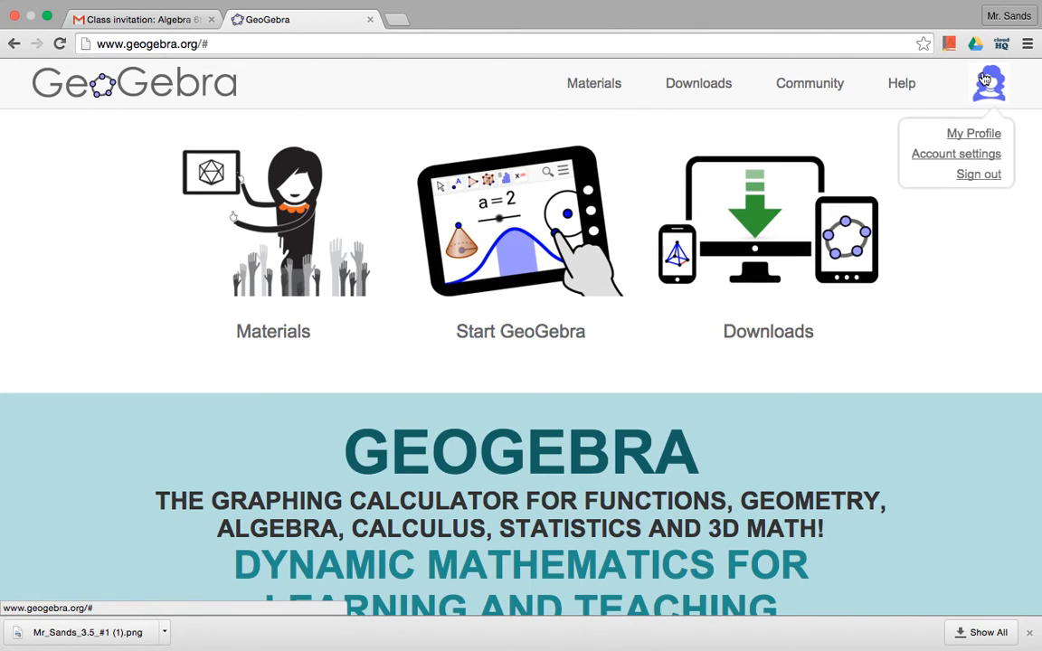
click(964, 135)
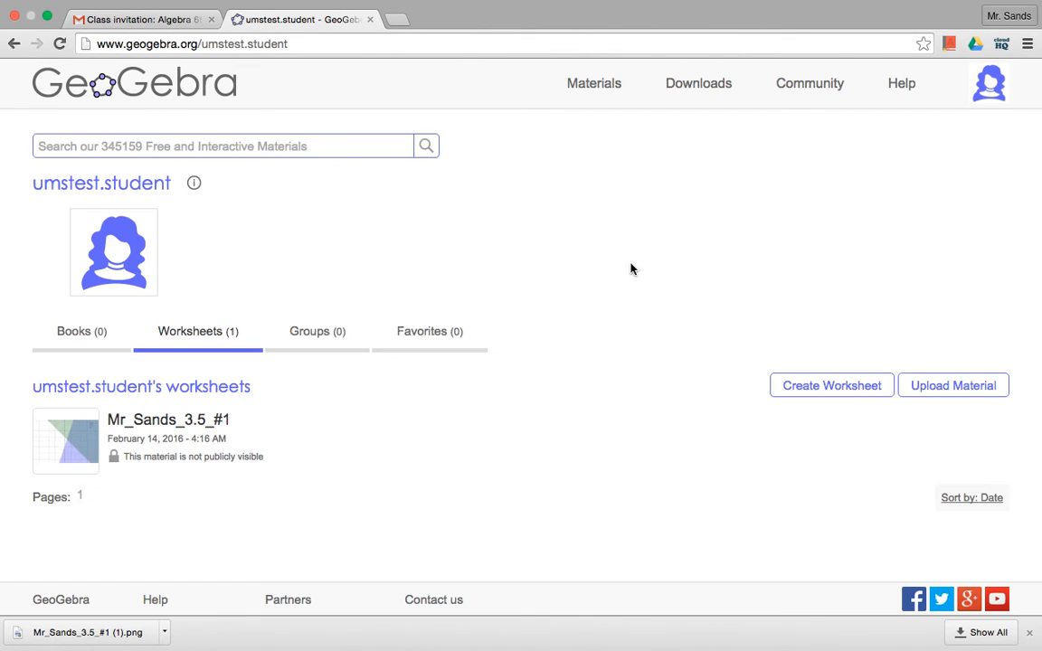
click(143, 432)
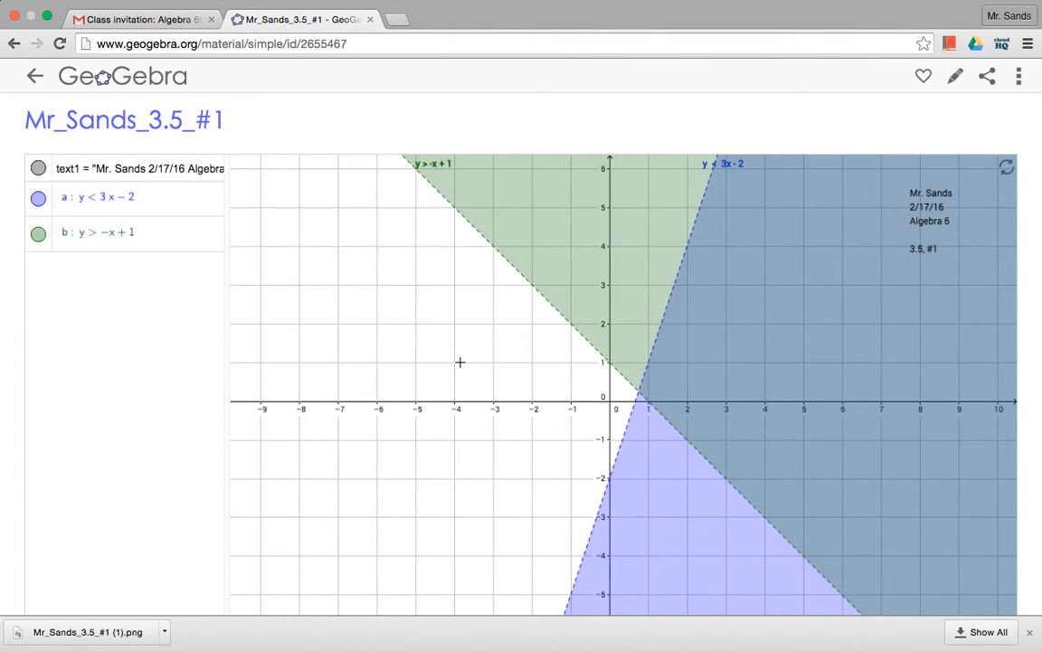
Step: Inspect the worksheet's visibility toggle for inequality a, its text label and the additional material options
click(38, 198)
click(38, 198)
click(932, 208)
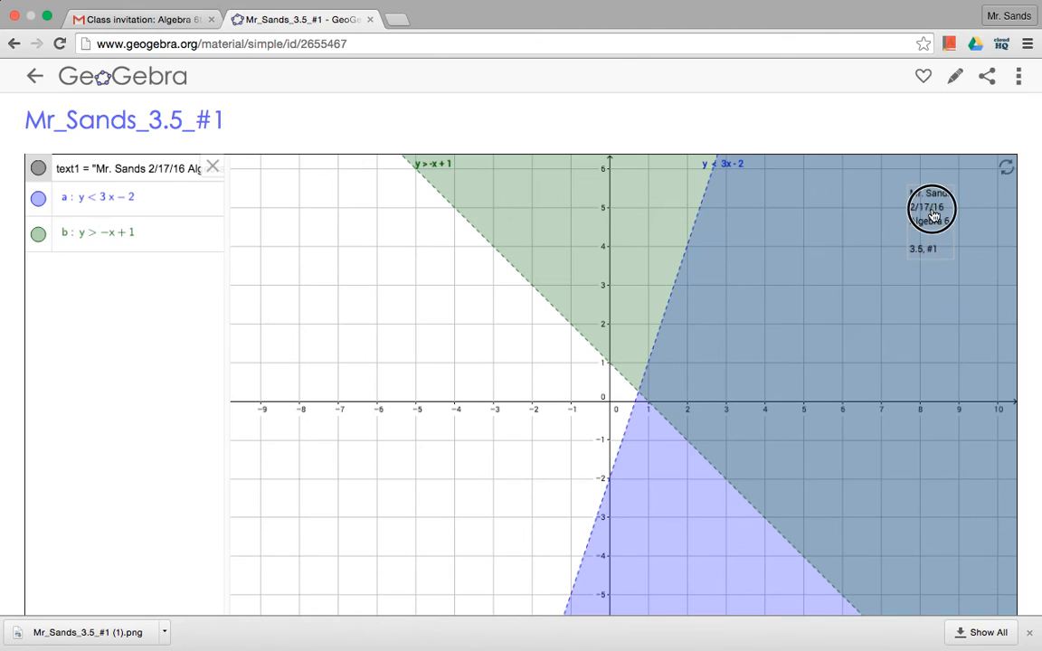
click(1019, 77)
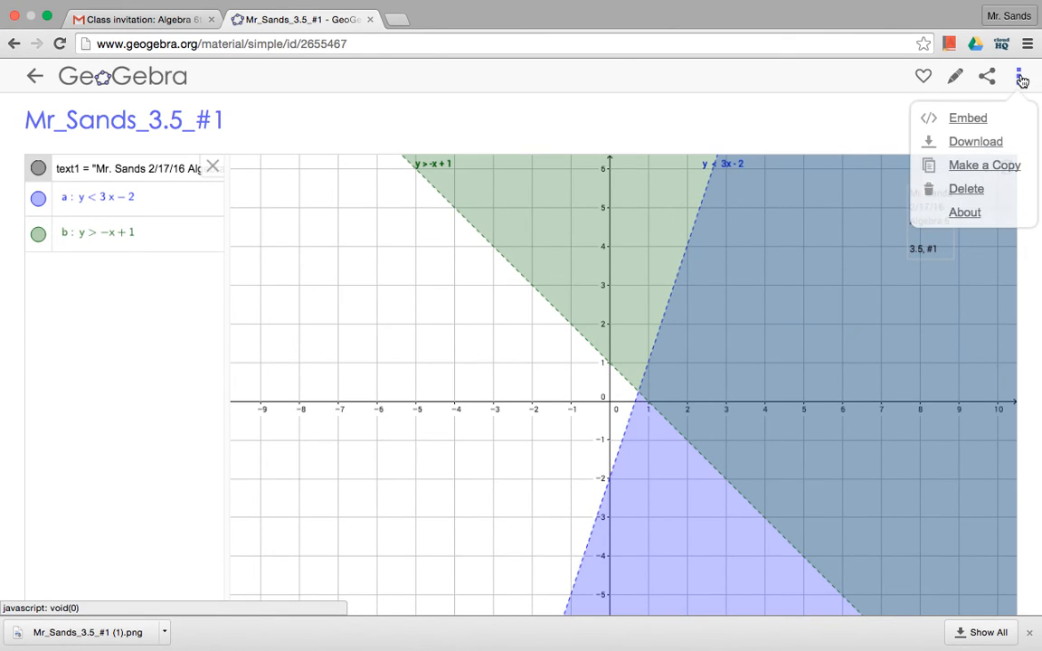
click(735, 109)
Step: View the worksheet's sharing page and reopen the 3.5 #1 graph from it
click(990, 78)
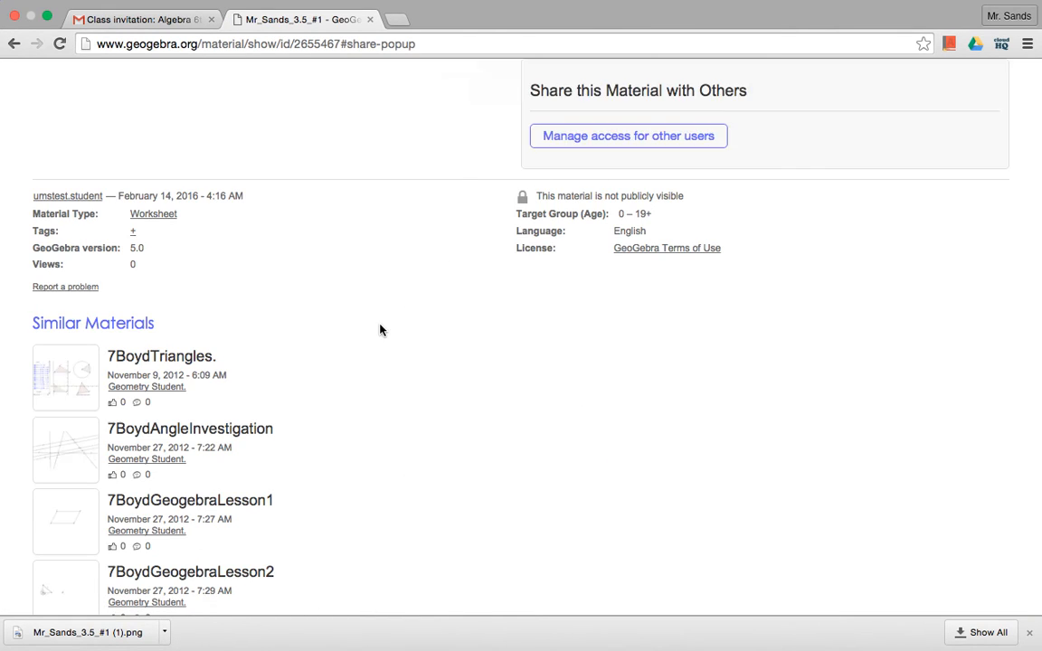
scroll(379, 330, up, 5)
click(612, 305)
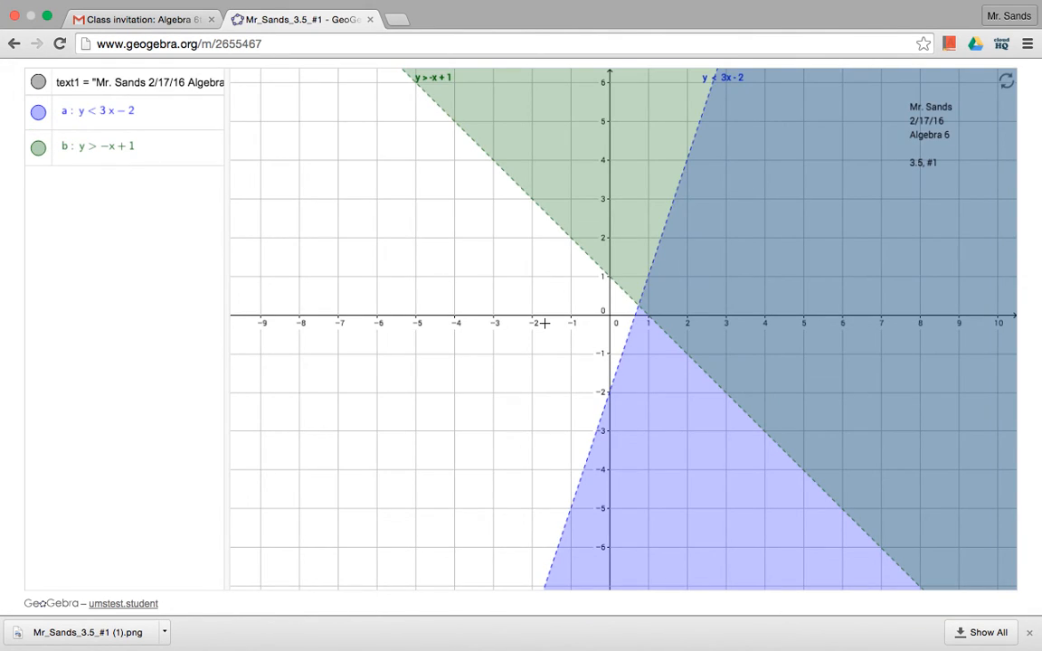
scroll(11, 103, up, 3)
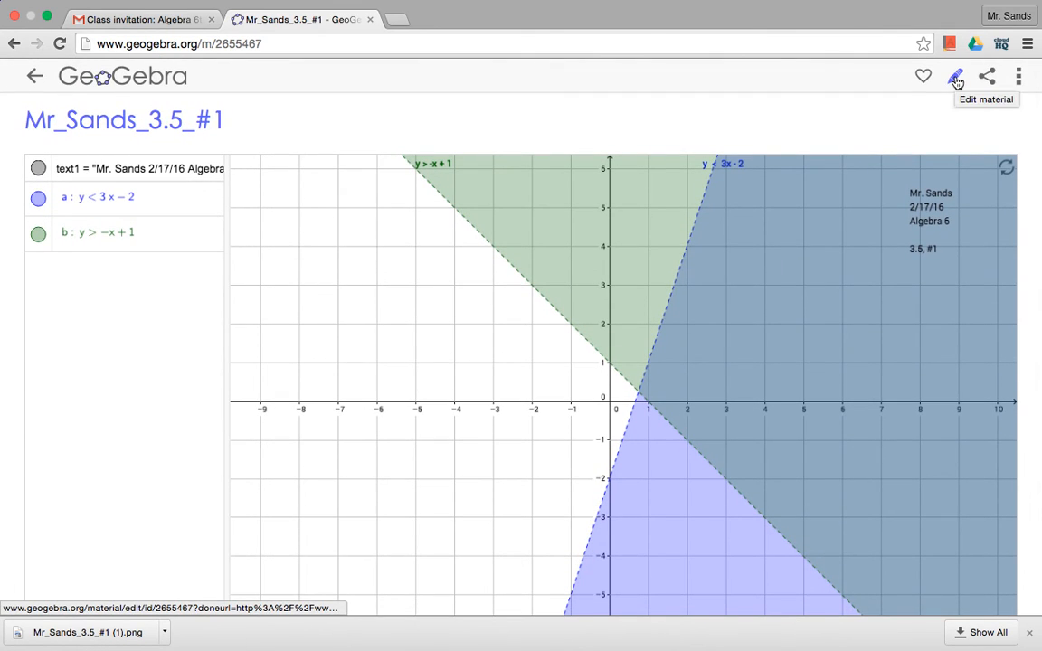
Step: Look through the worksheet's editable material properties and return to the graph without changing them
click(956, 80)
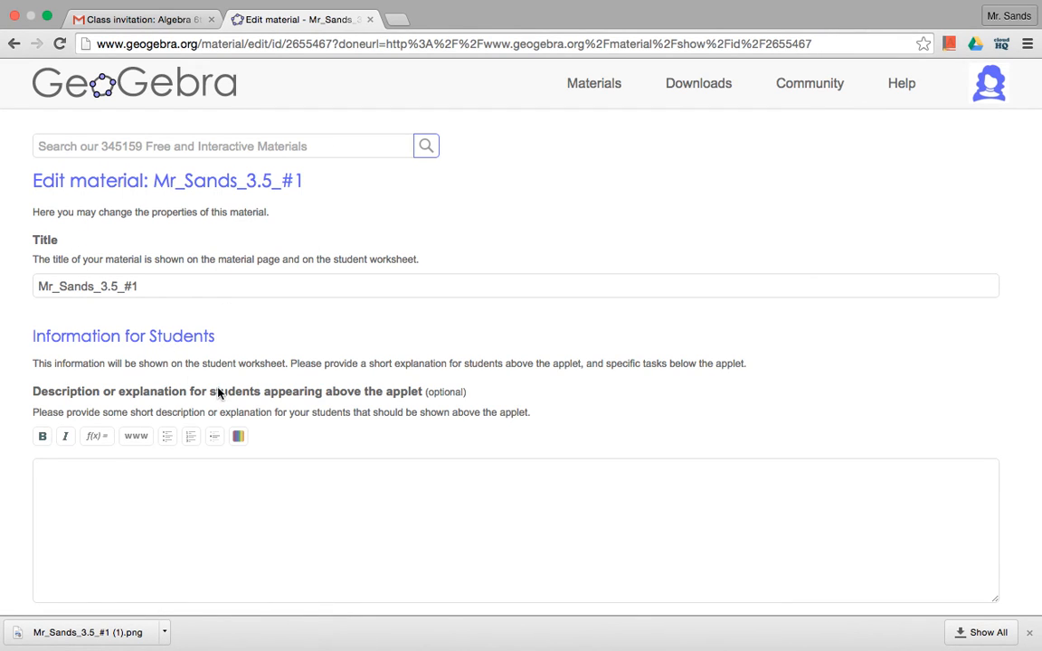
scroll(218, 393, down, 15)
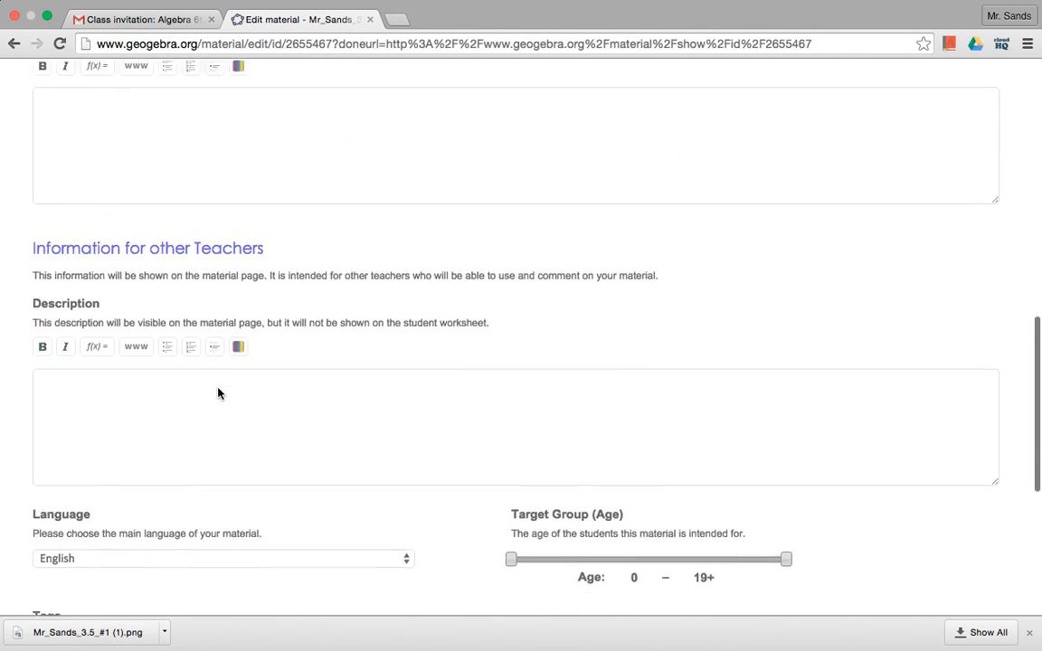
scroll(218, 392, down, 5)
scroll(218, 393, up, 20)
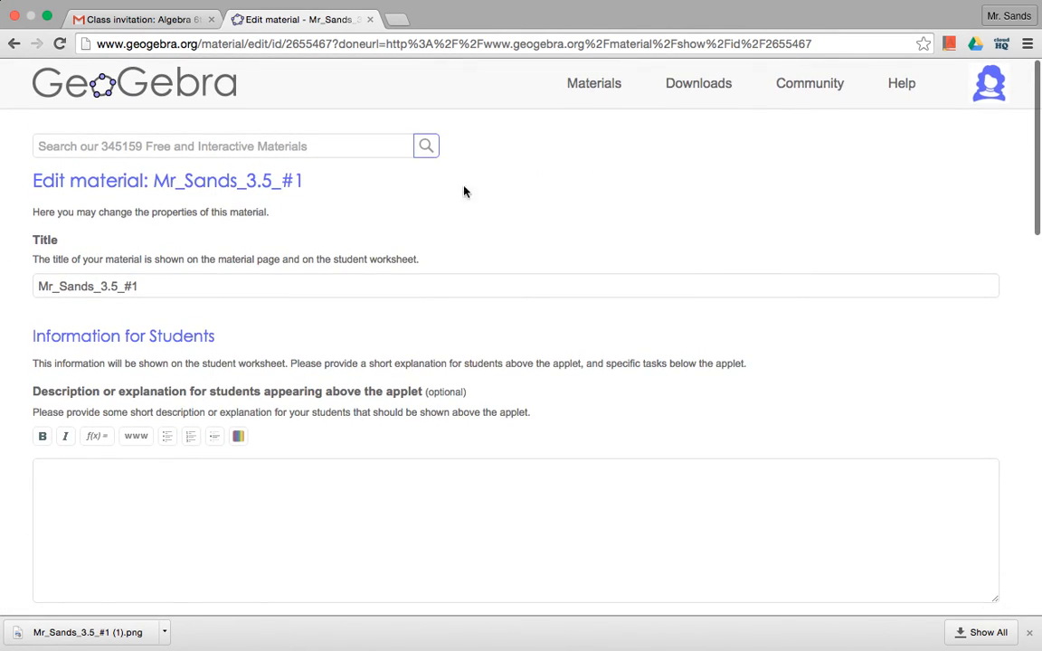
click(13, 43)
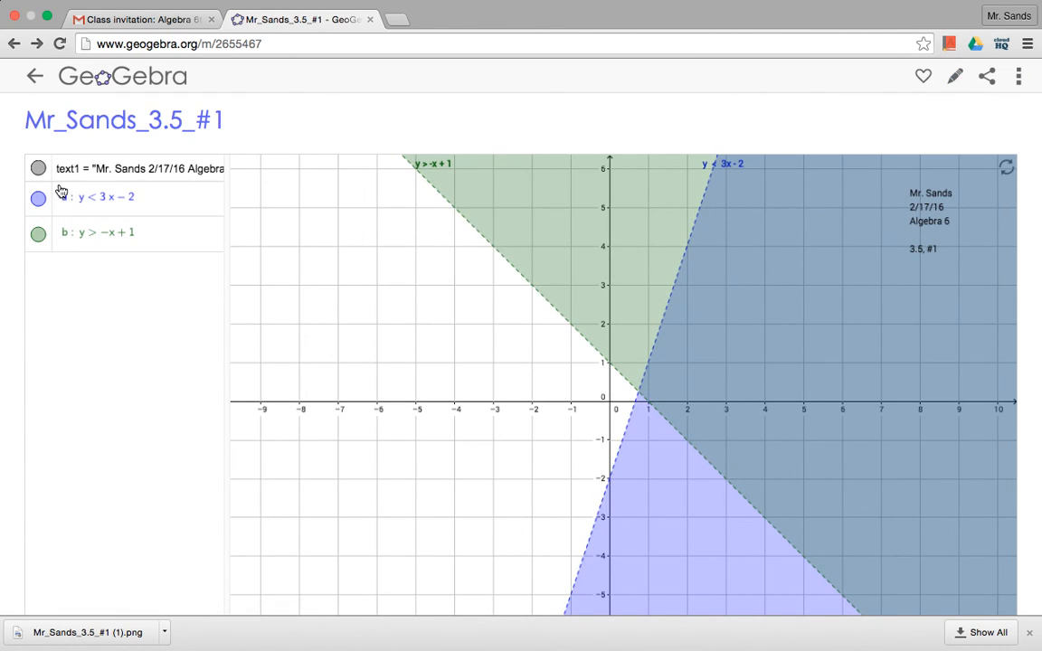
Step: Toggle inequality a, inequality b and the text label off and on again, and close the worksheet's browser tab
click(39, 199)
click(40, 201)
click(38, 234)
click(38, 233)
click(38, 168)
click(38, 169)
click(369, 19)
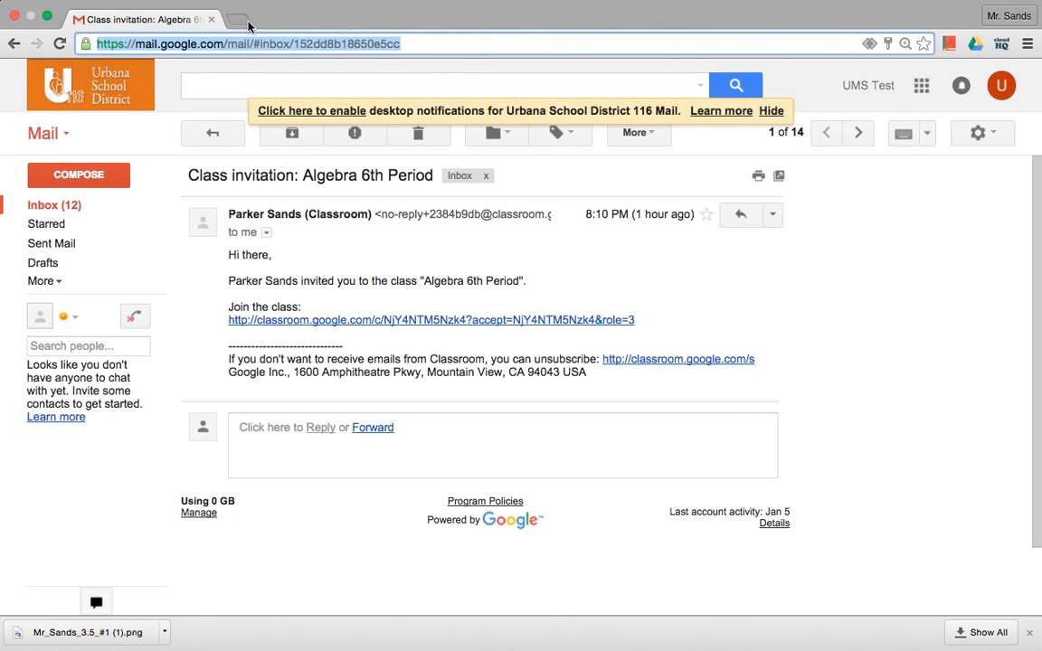
Step: Go to geogebra.org in a new browser tab, start the GeoGebra app and choose the Algebra perspective
click(245, 20)
text(goe)
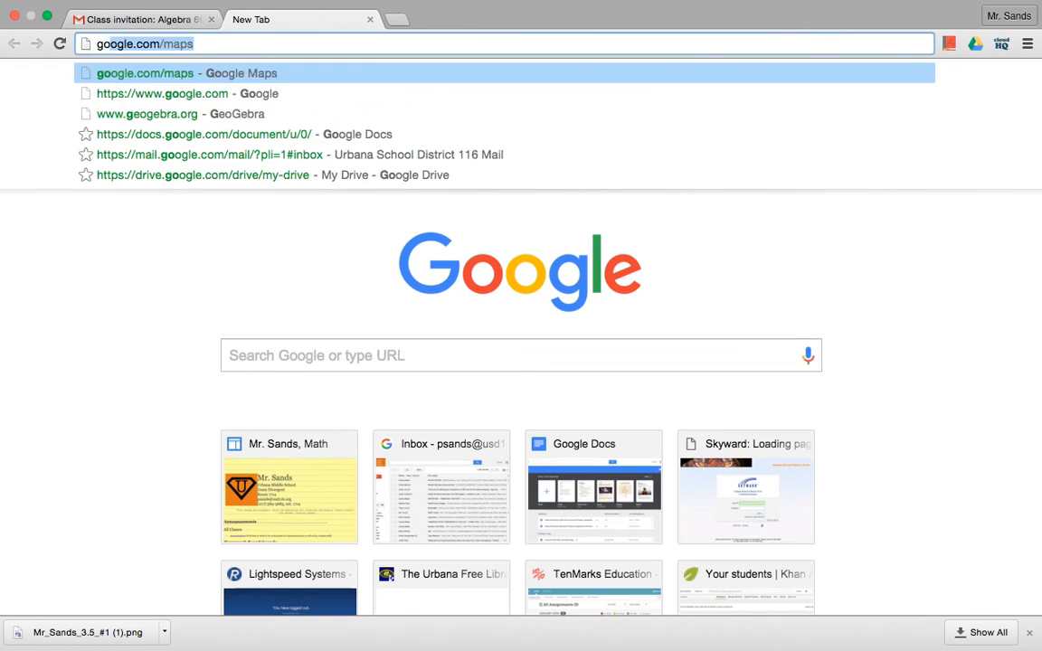
key(BackSpace)
key(BackSpace)
text(eogebra.org)
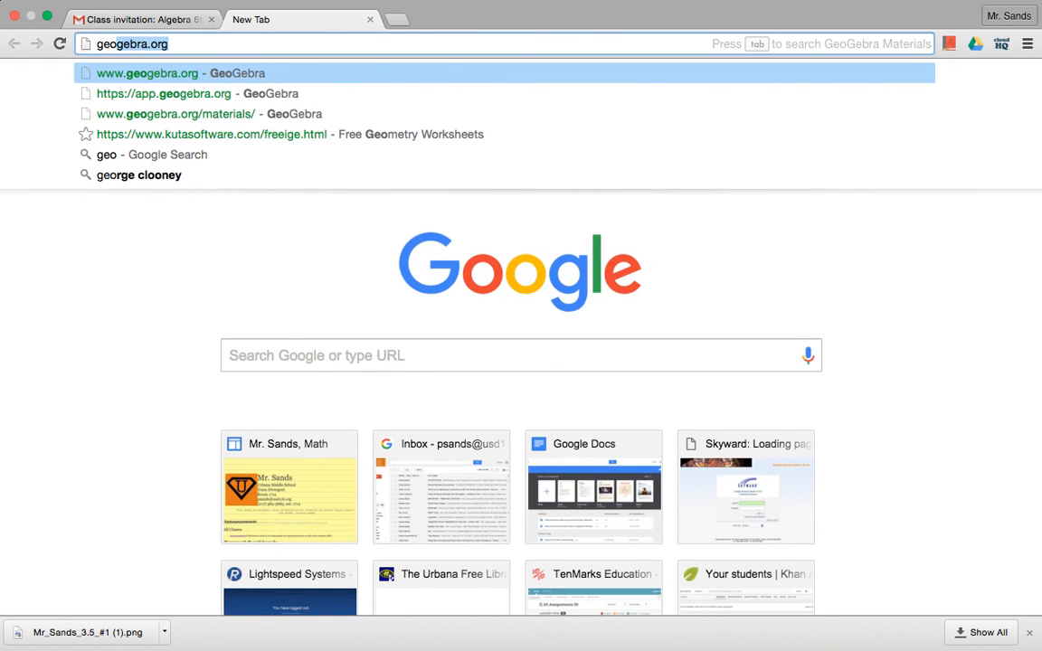
key(Return)
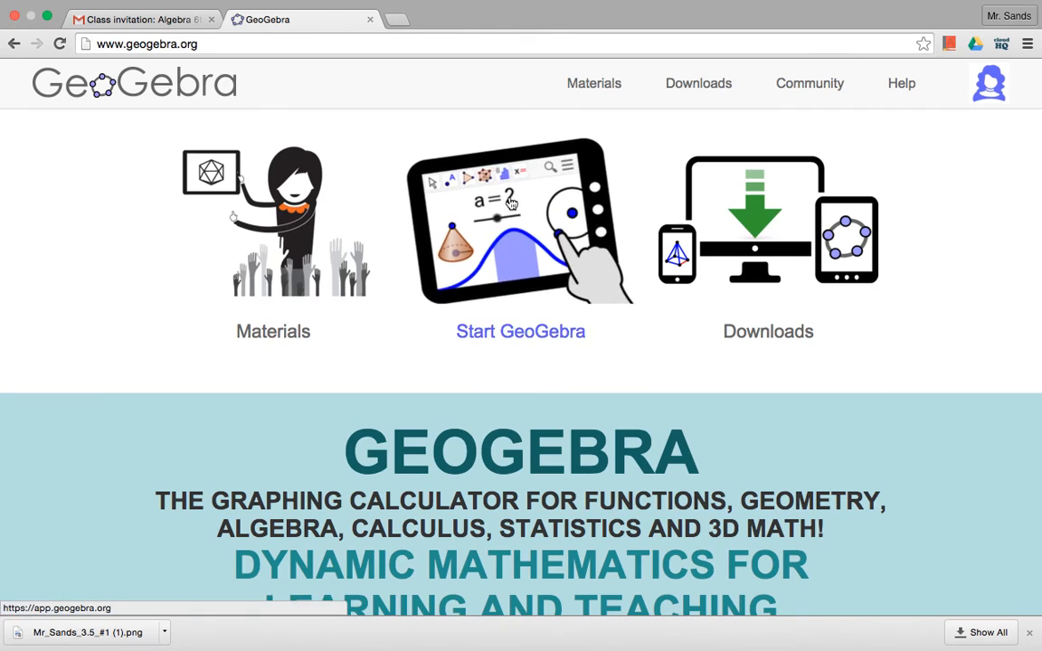
click(474, 251)
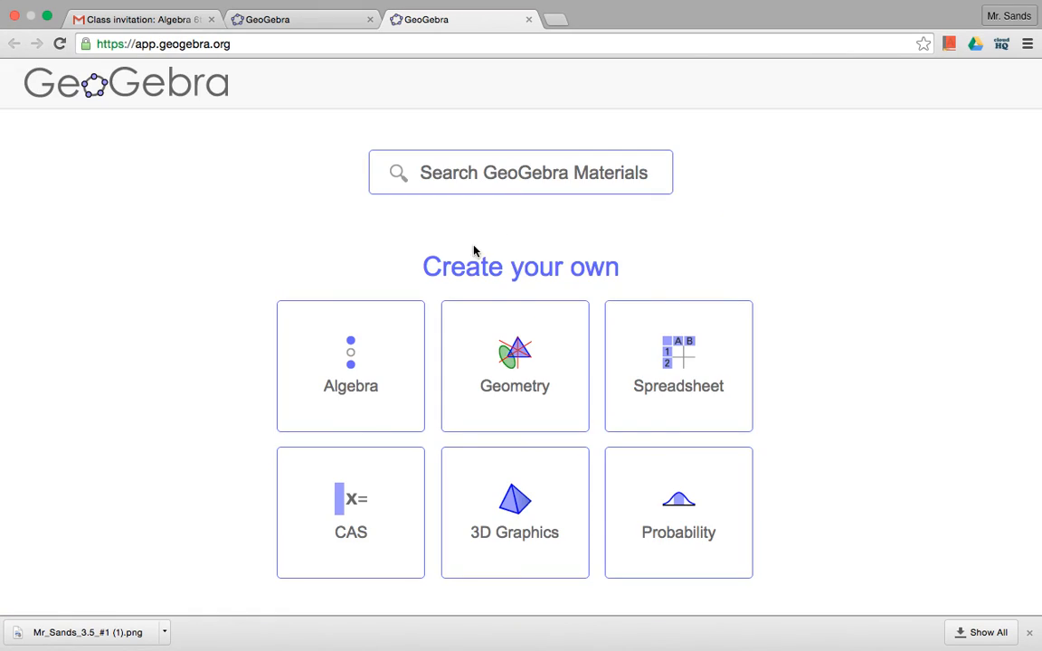
click(341, 367)
Step: Open the saved 3.5 #1 graph from the GeoGebra materials in the editable Algebra view
click(1016, 80)
click(861, 172)
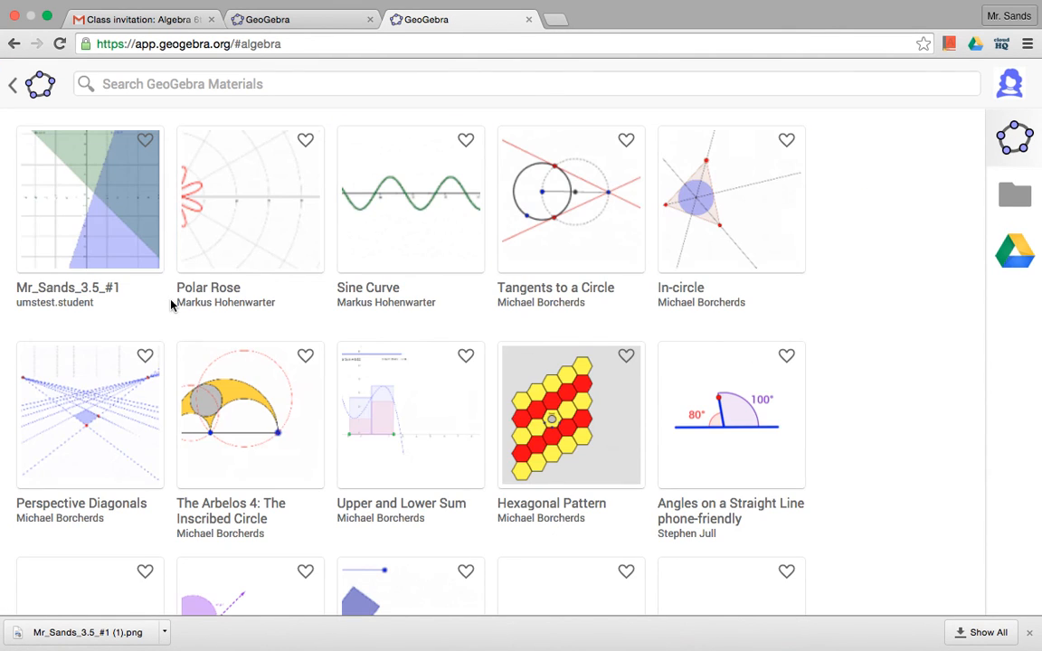
click(108, 223)
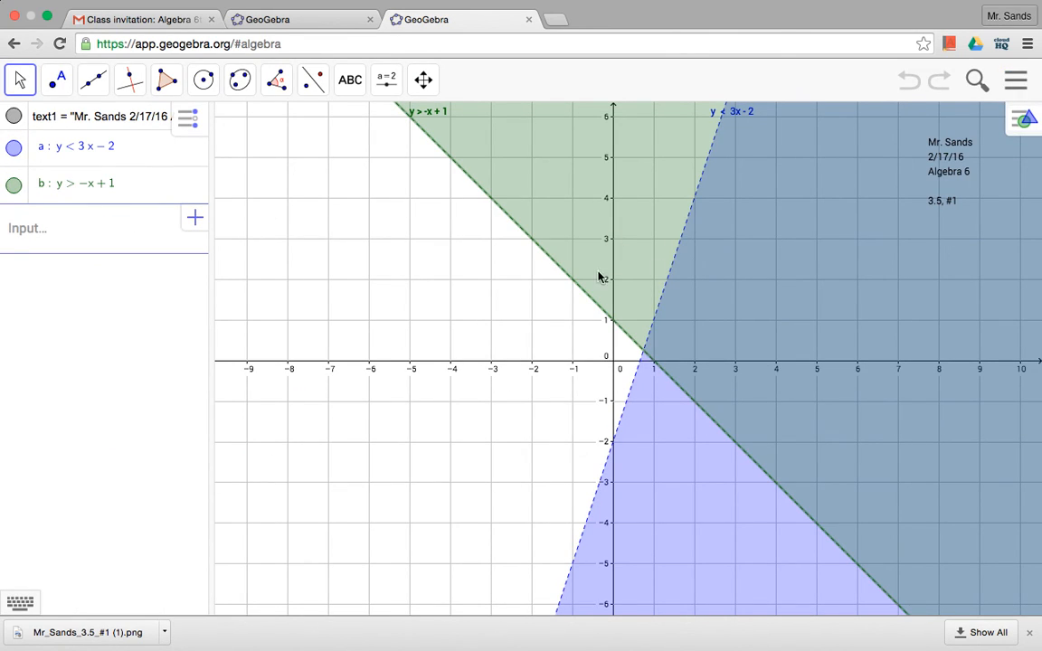
click(1016, 80)
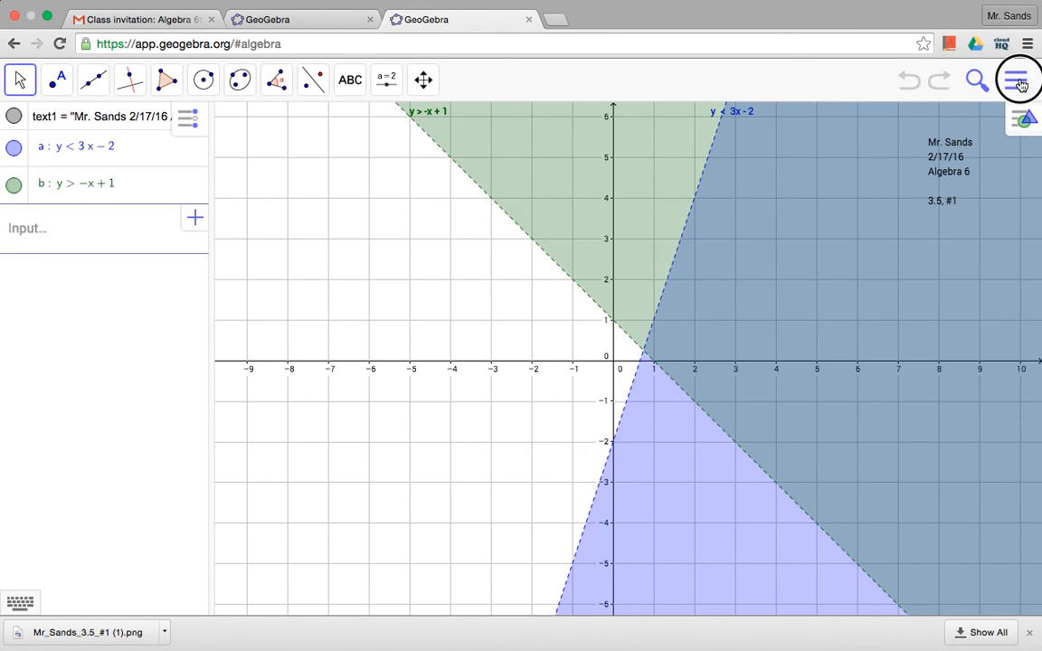
click(524, 79)
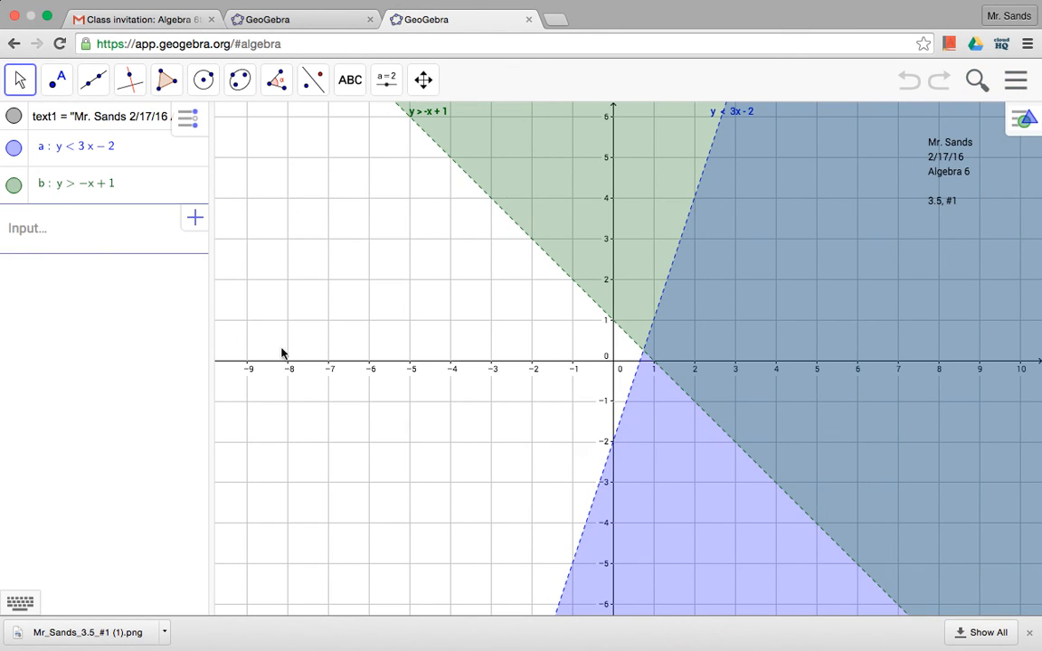
Step: Insert an extra line break between "Algebra 6" and "3.5, #1" in the graph's text label and reapply the text
double_click(939, 170)
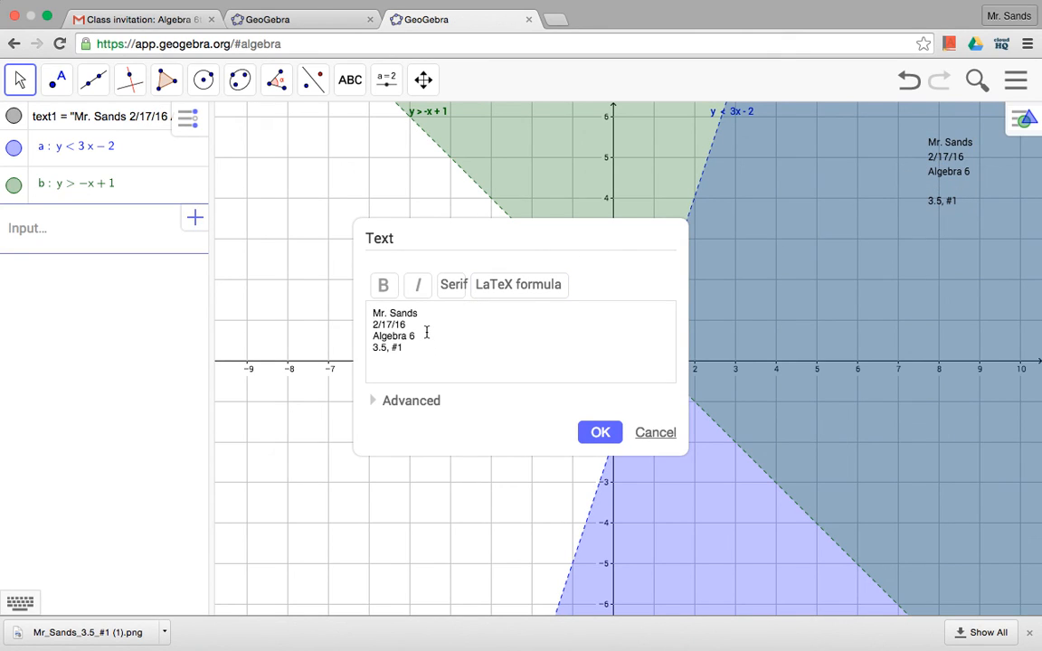
drag(425, 324, 369, 324)
key(BackSpace)
click(458, 337)
key(Return)
click(602, 434)
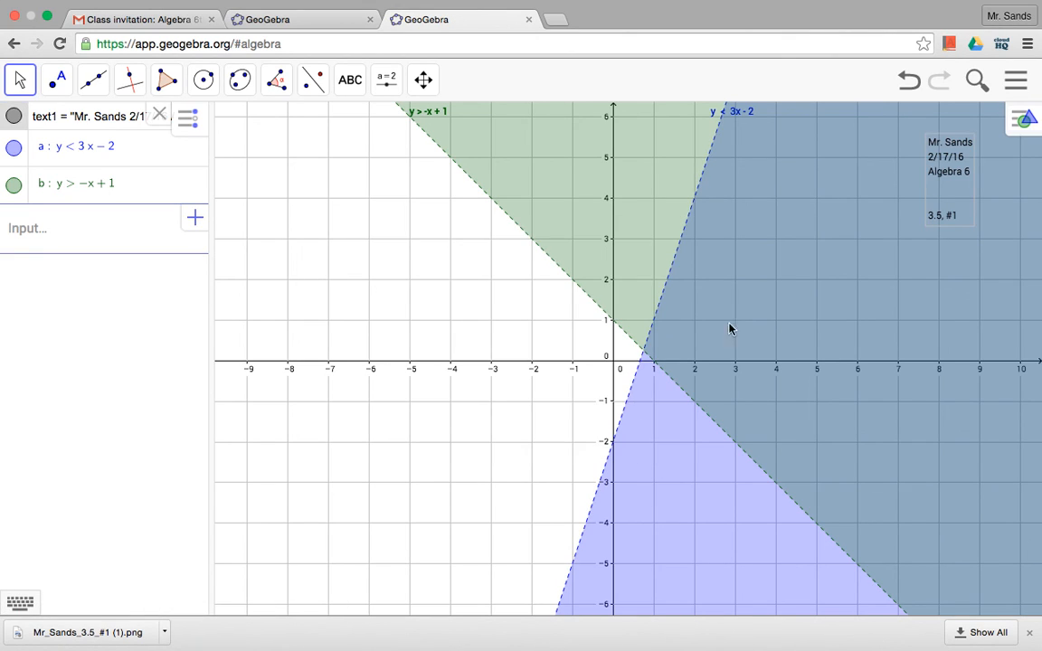
double_click(942, 206)
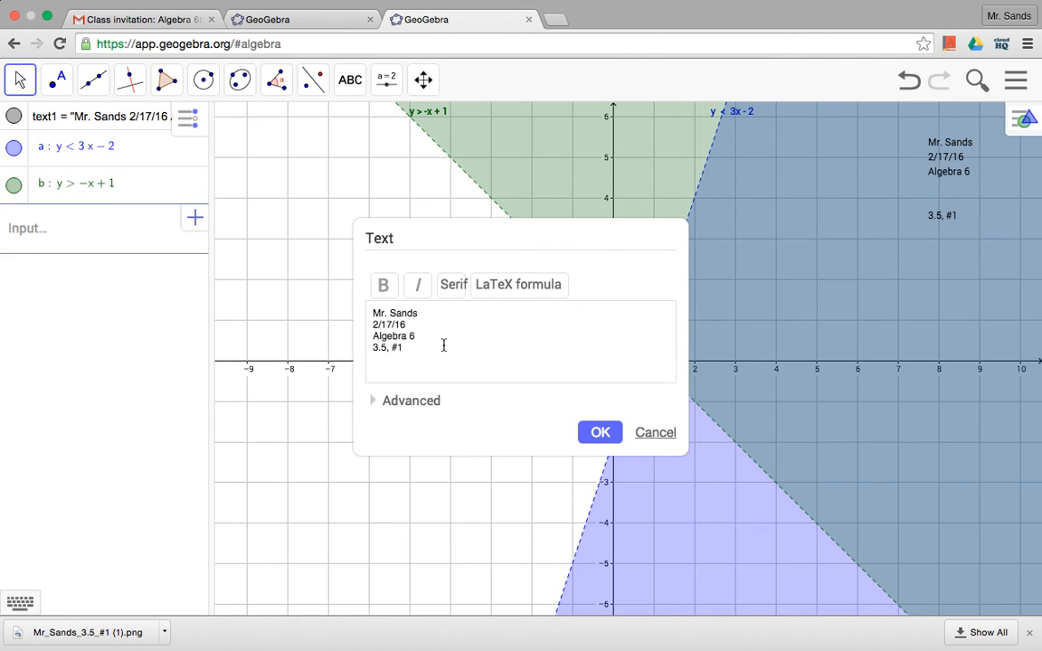
click(595, 434)
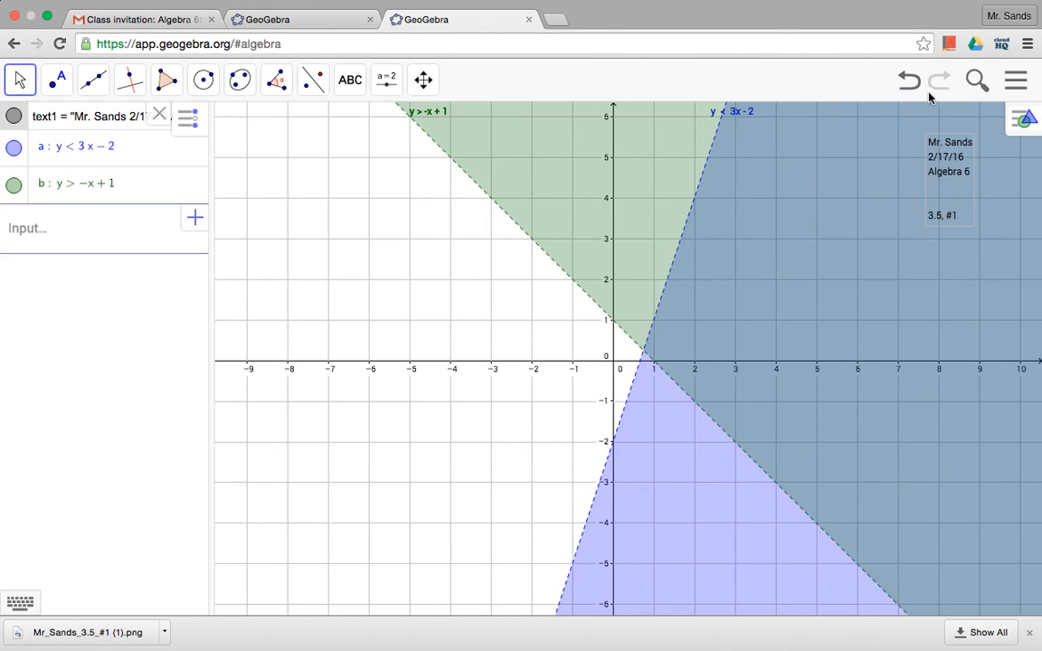
Step: Remove the blank lines between "Algebra 6" and "3.5, #1" in the graph's text label
double_click(940, 209)
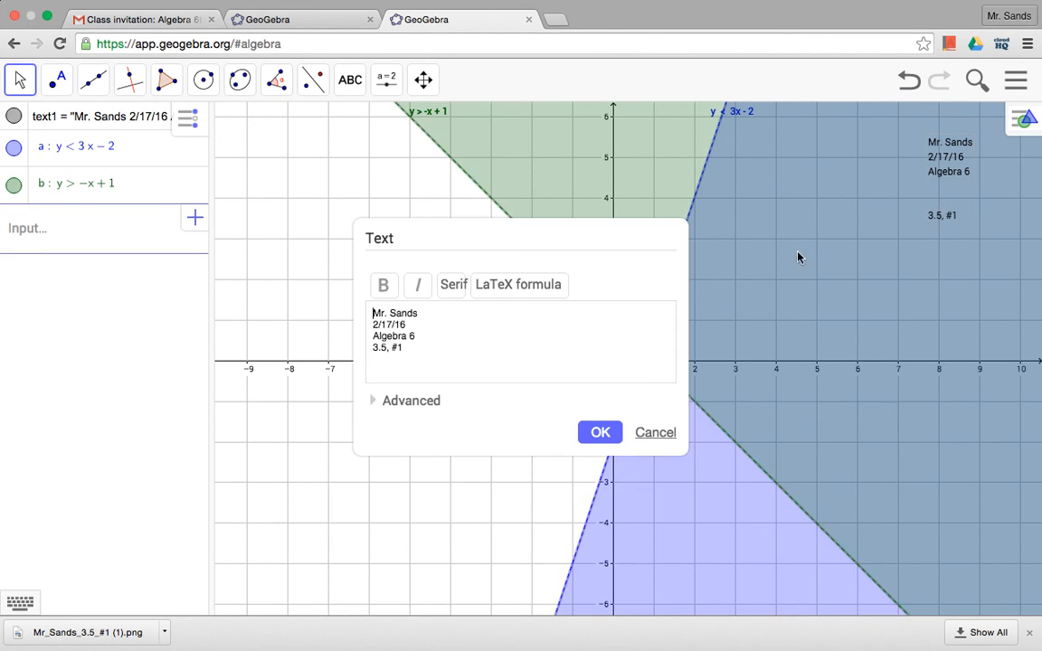
click(370, 354)
key(Left)
key(Left)
key(Left)
key(Left)
key(Left)
key(Left)
key(Left)
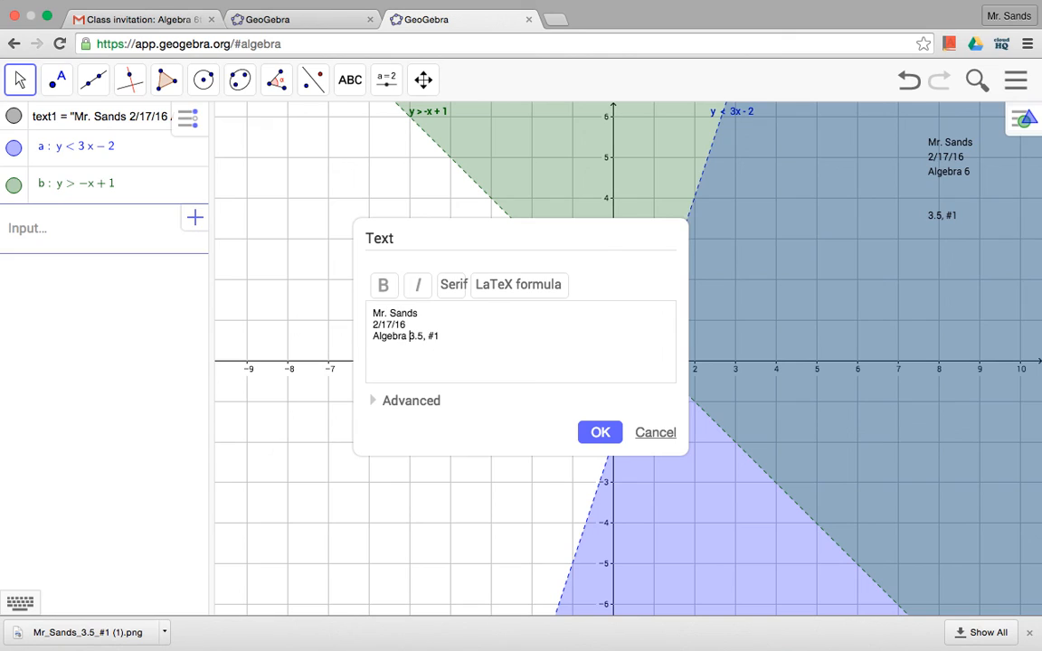
click(597, 432)
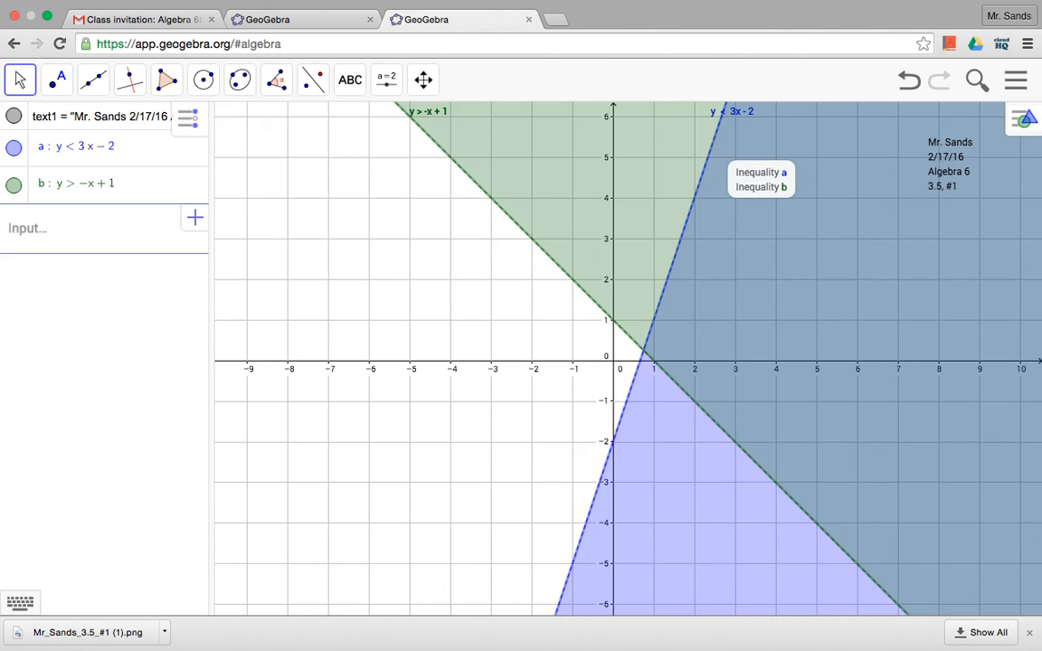
mouse_move(624, 6)
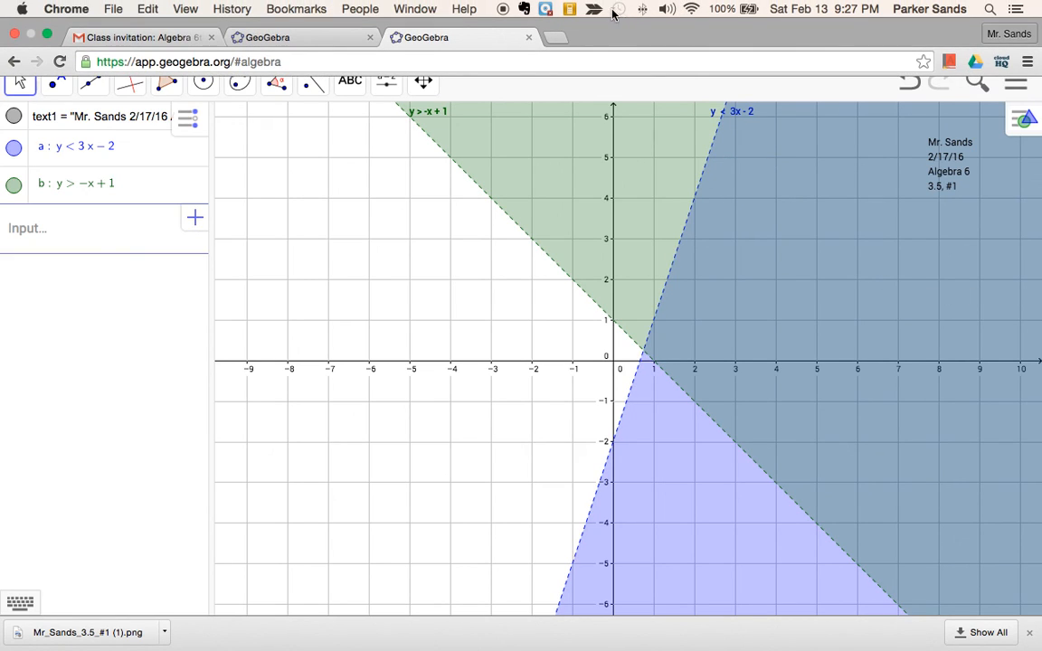